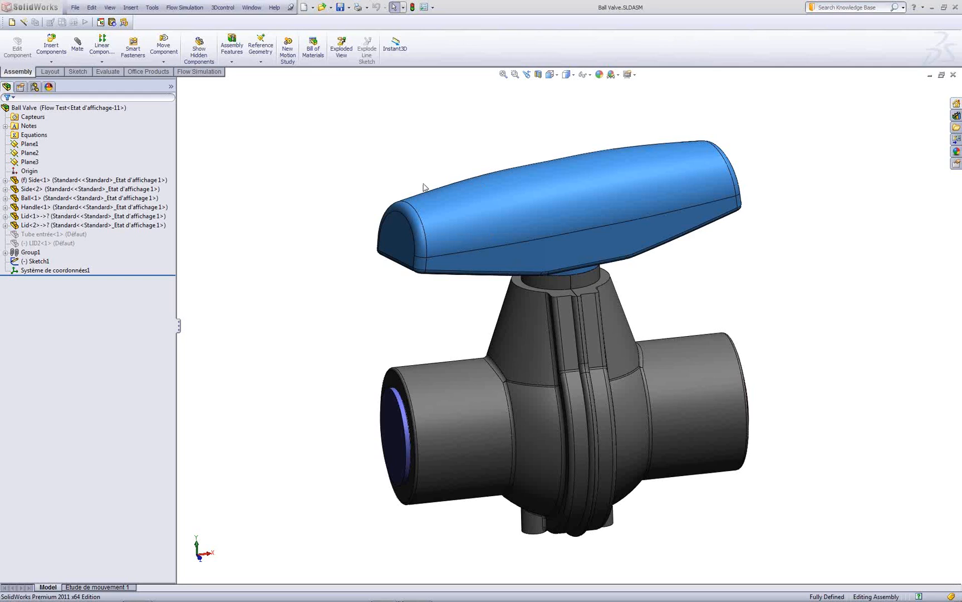
left_click(51, 73)
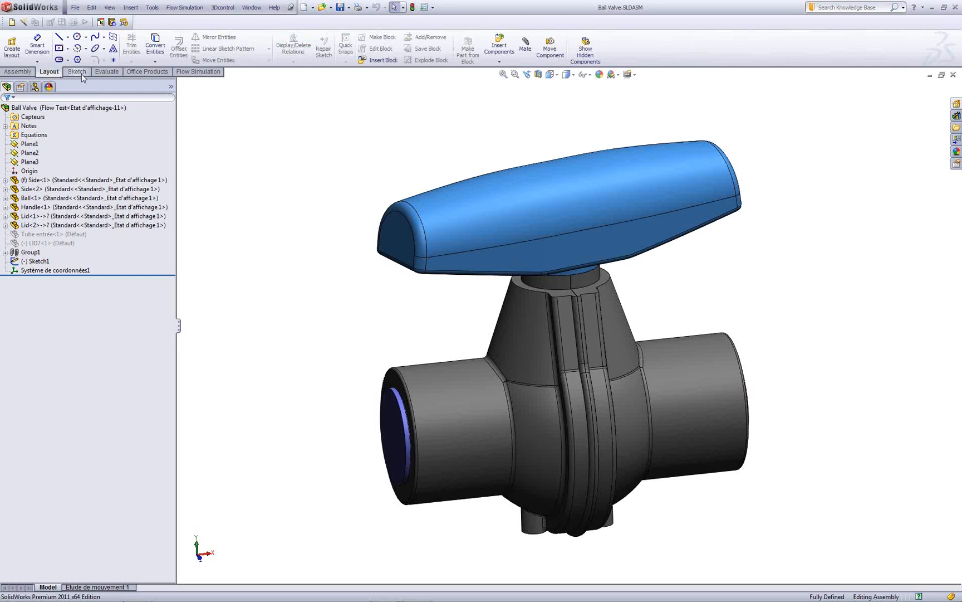
left_click(78, 72)
left_click(108, 74)
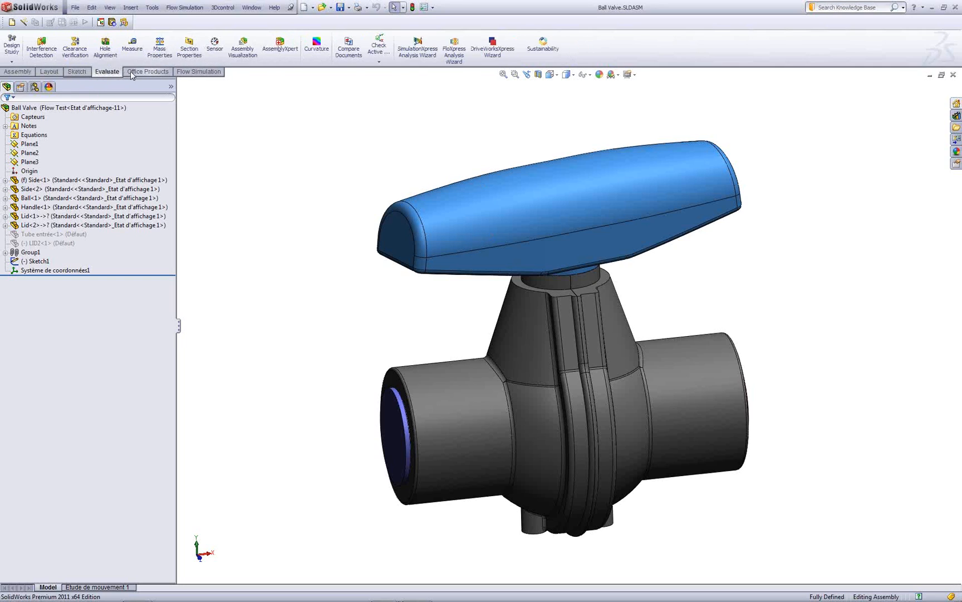
left_click(151, 72)
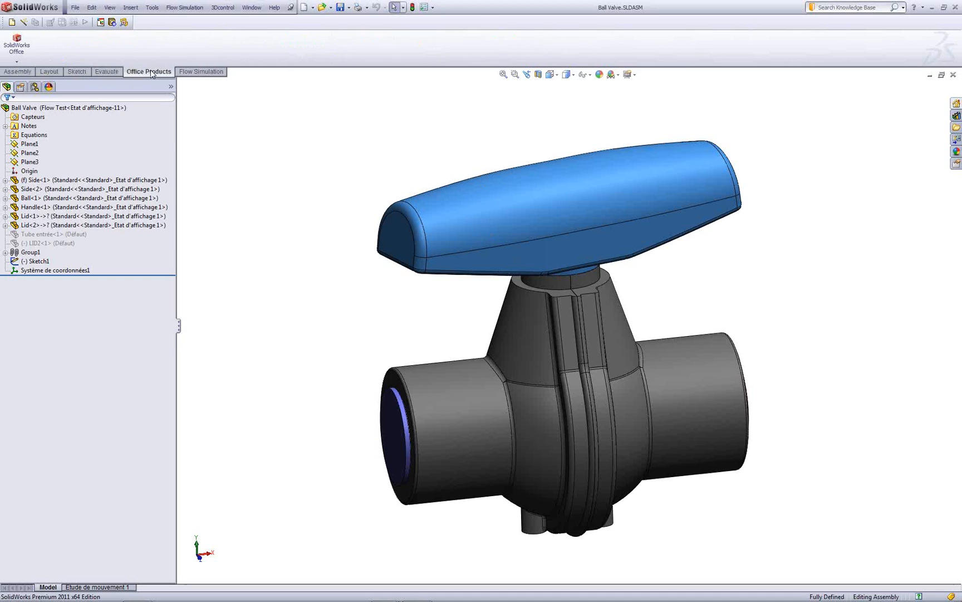
Step: Start the Flow Simulation project wizard for the ball valve assembly
left_click(205, 75)
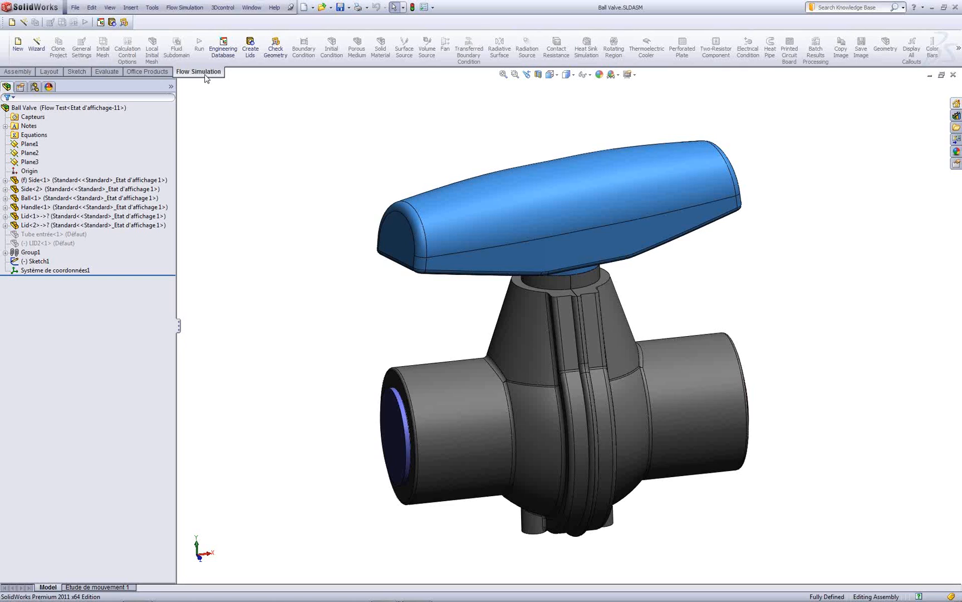
left_click(186, 8)
mouse_move(191, 23)
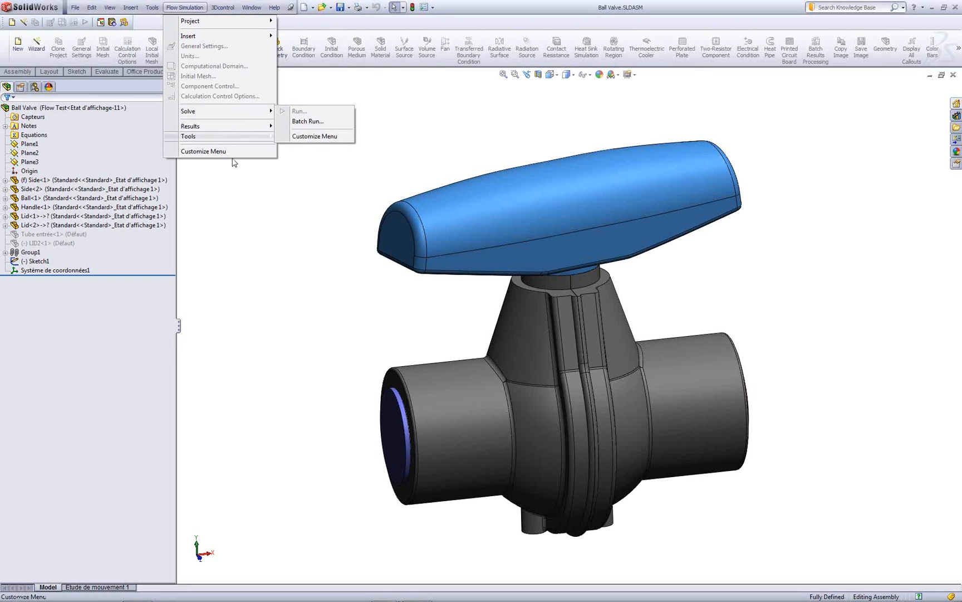
left_click(235, 184)
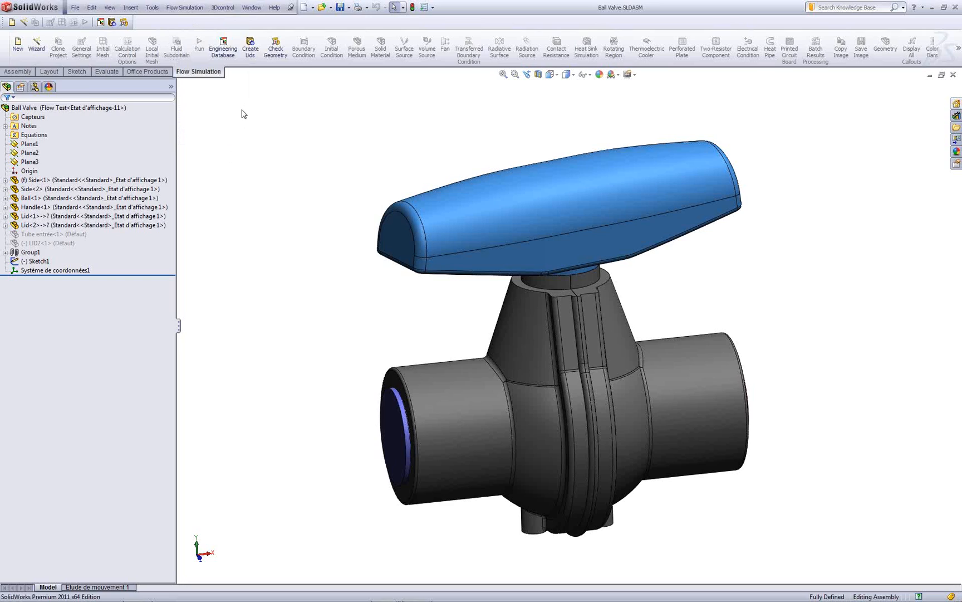
left_click(37, 45)
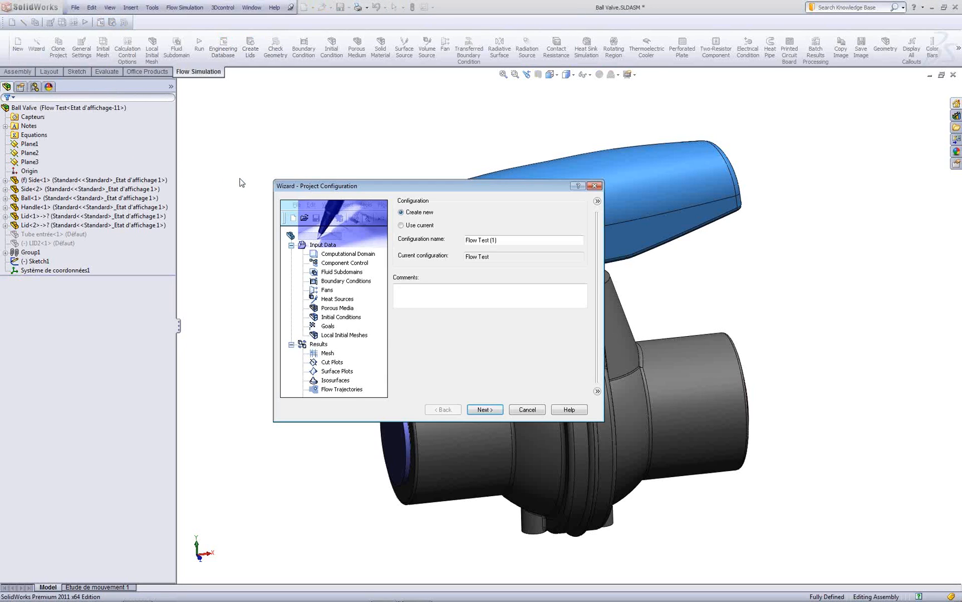
left_click_drag(341, 189, 209, 137)
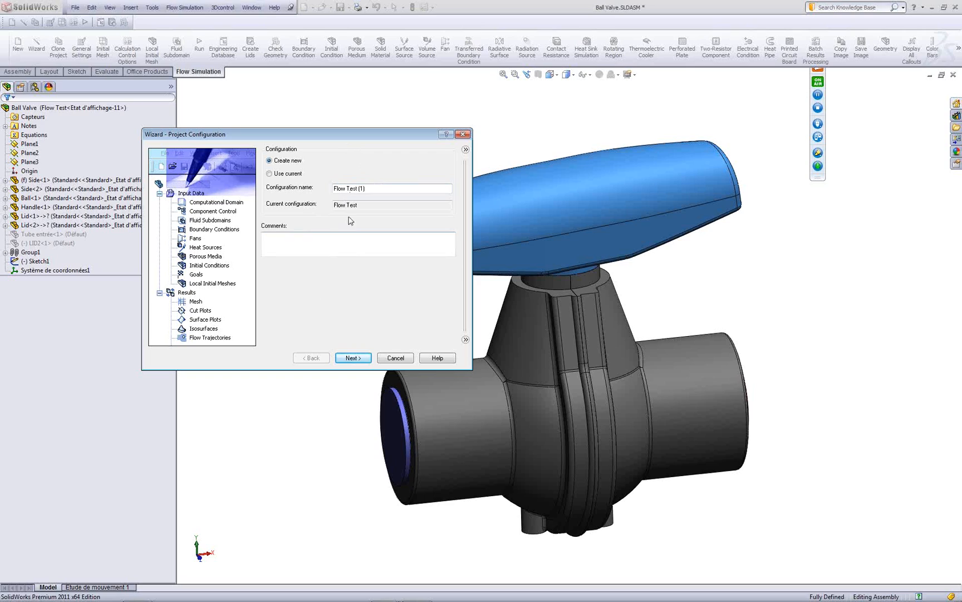
Step: Keep the project set to create a new configuration, edit the configuration name and continue to the unit system
left_click_drag(366, 188, 331, 189)
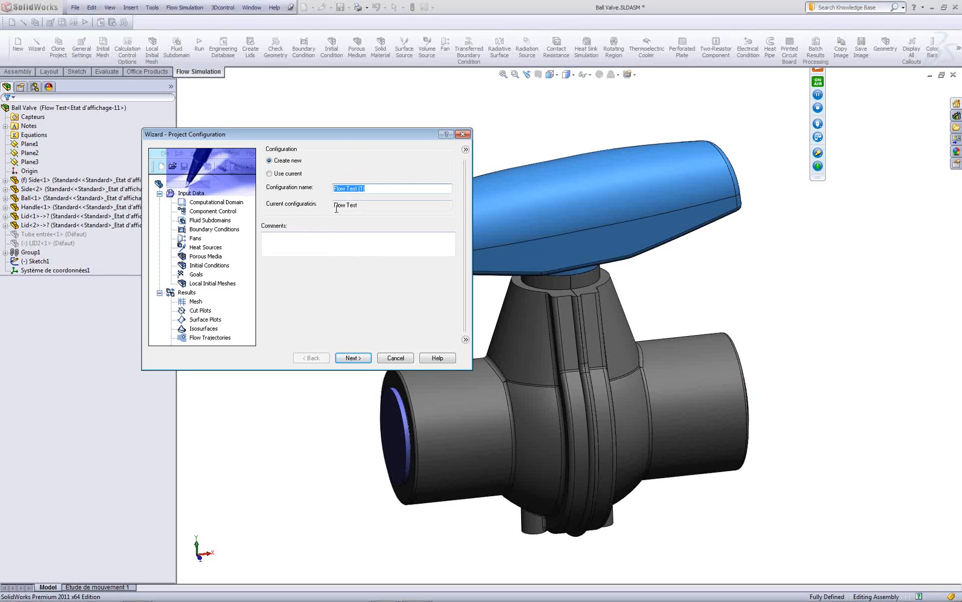
left_click(369, 188)
key("BackSpace")
left_click(354, 360)
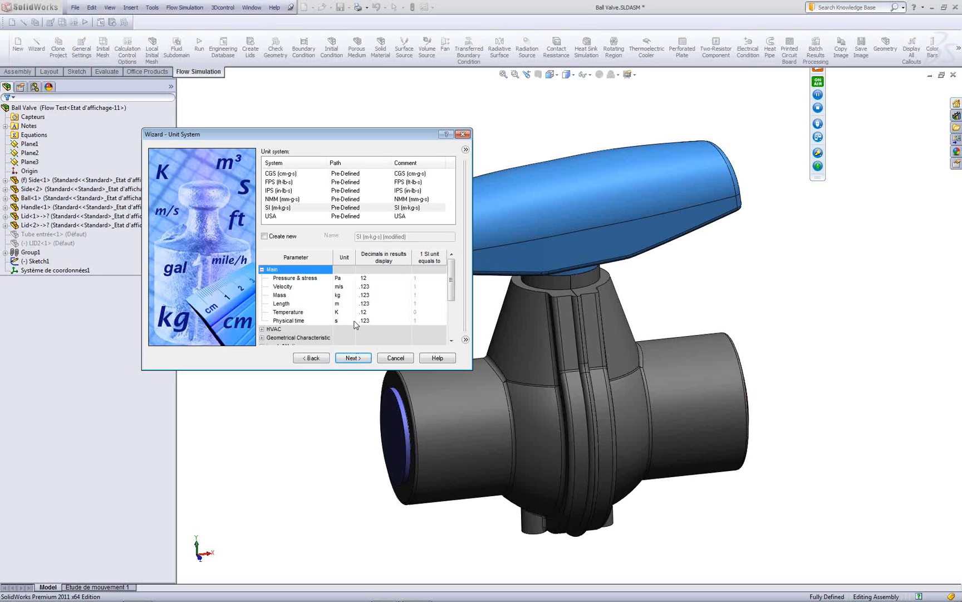
Step: In the SI unit system, set the temperature unit to Celsius and the length unit to millimetres
left_click(338, 313)
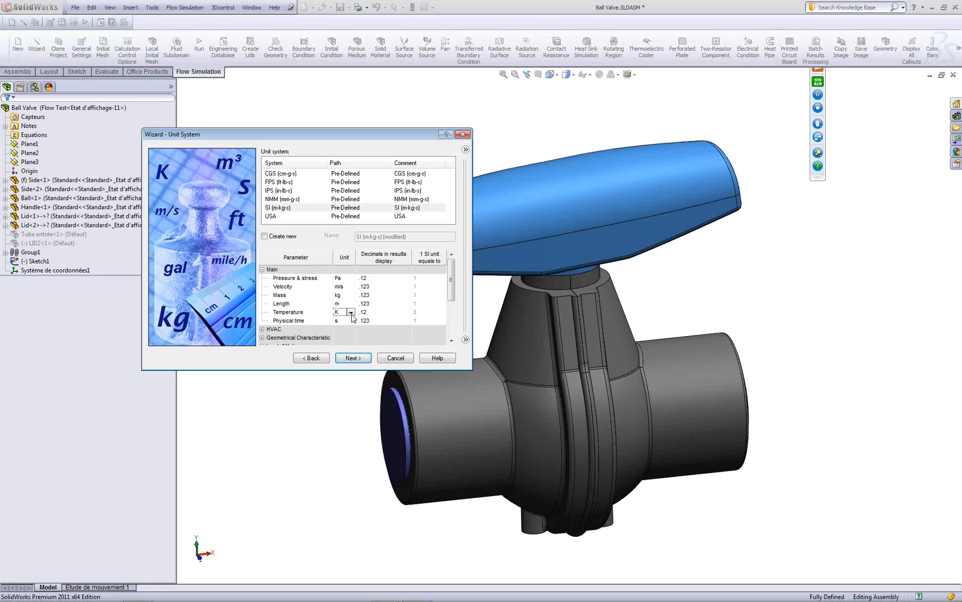
left_click(351, 313)
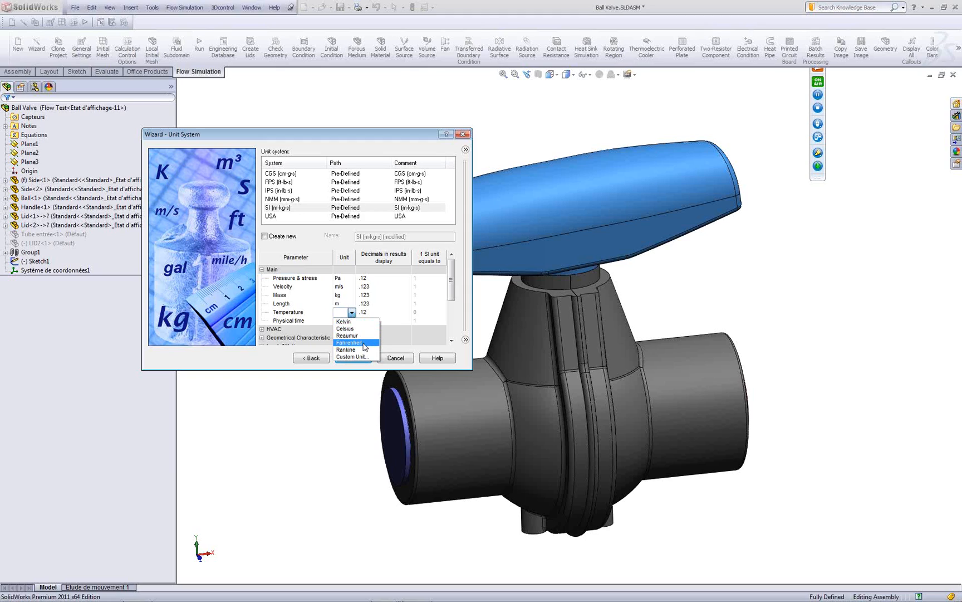
left_click(360, 328)
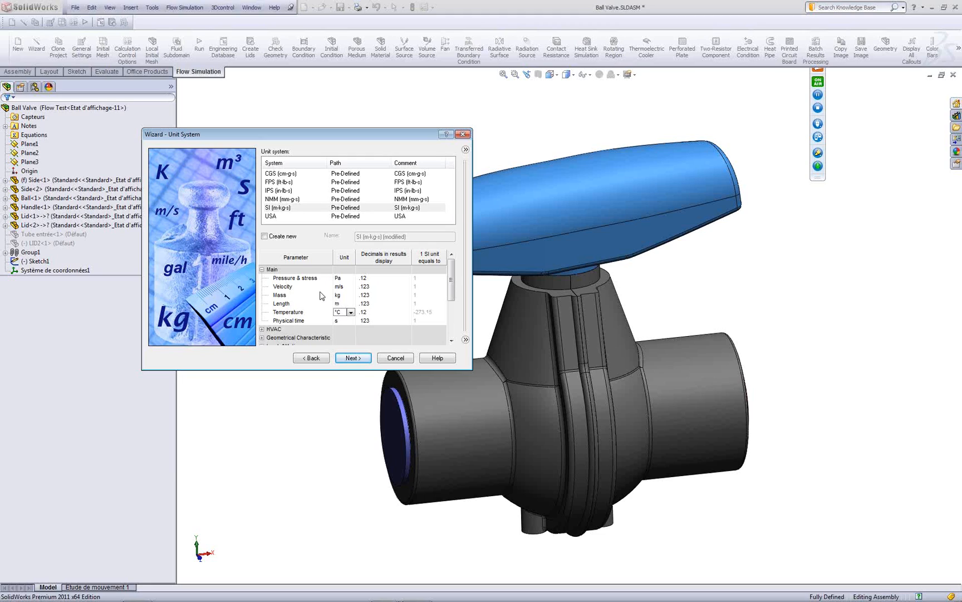
left_click(343, 304)
left_click(352, 304)
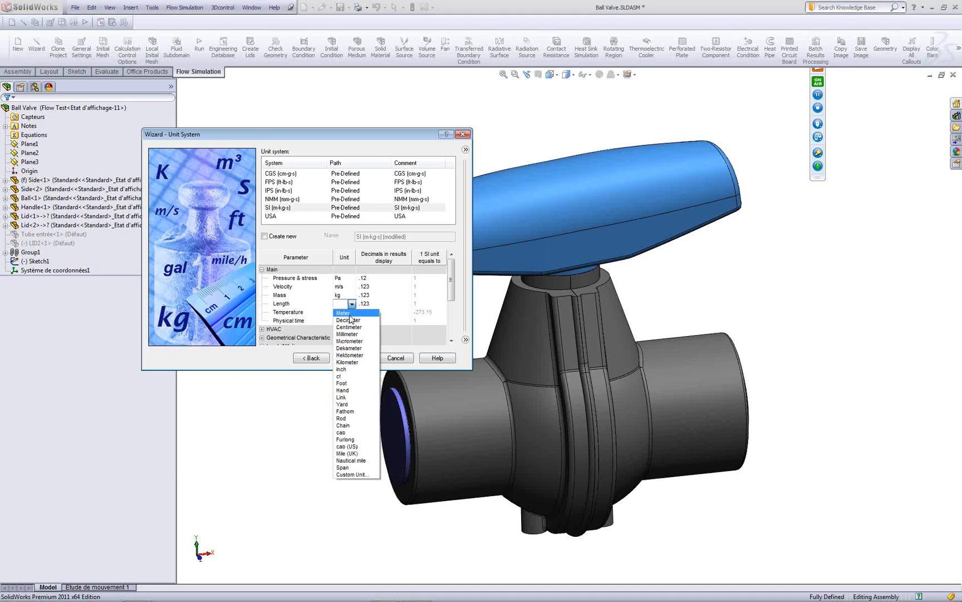
left_click(360, 334)
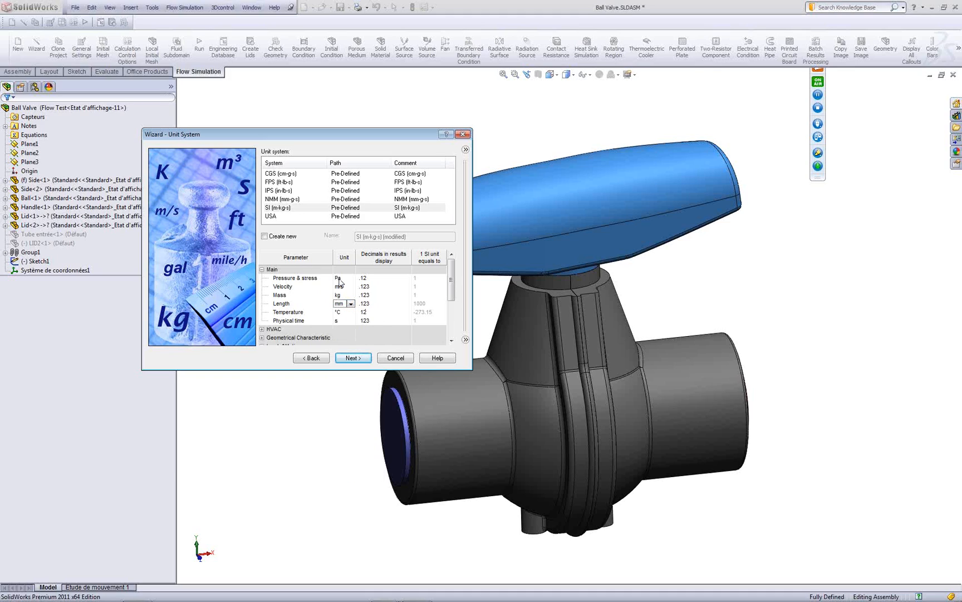
left_click(273, 208)
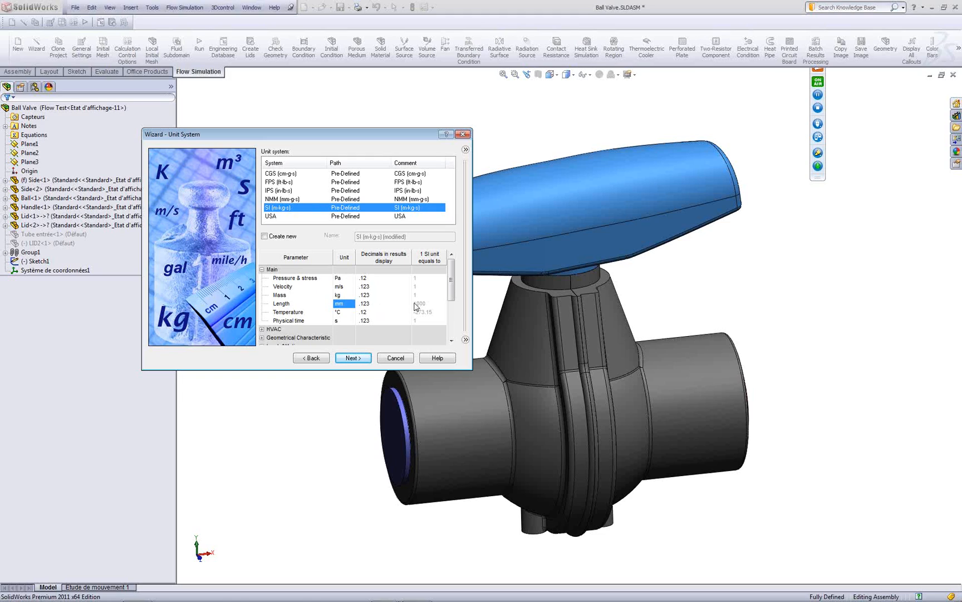
Step: Review the Loads&Motion units, accept the unit system and continue to the analysis type
scroll(452, 302, "down", 2)
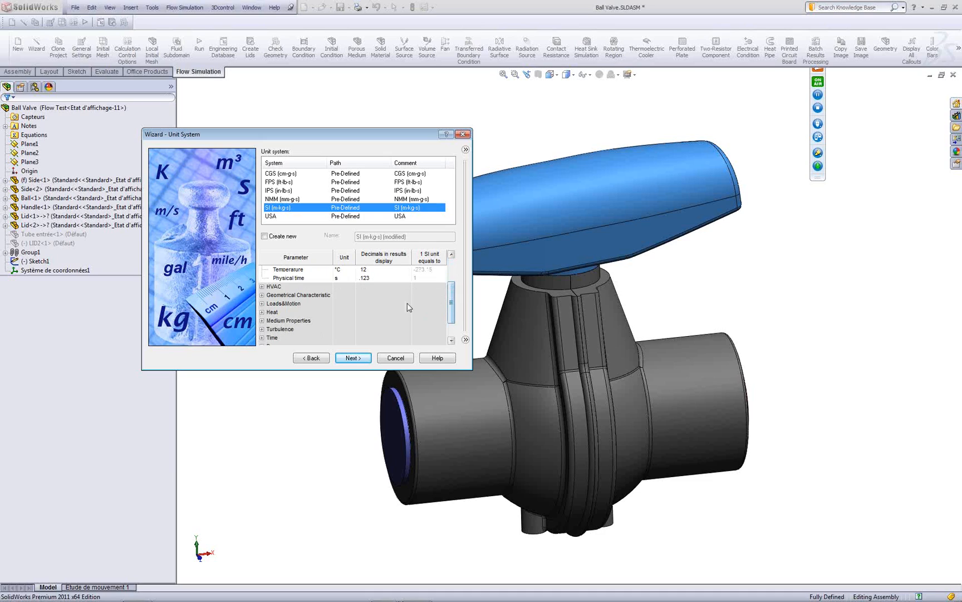
left_click(262, 304)
mouse_move(450, 296)
left_mouse_down()
mouse_move(451, 309)
mouse_move(452, 295)
left_mouse_up()
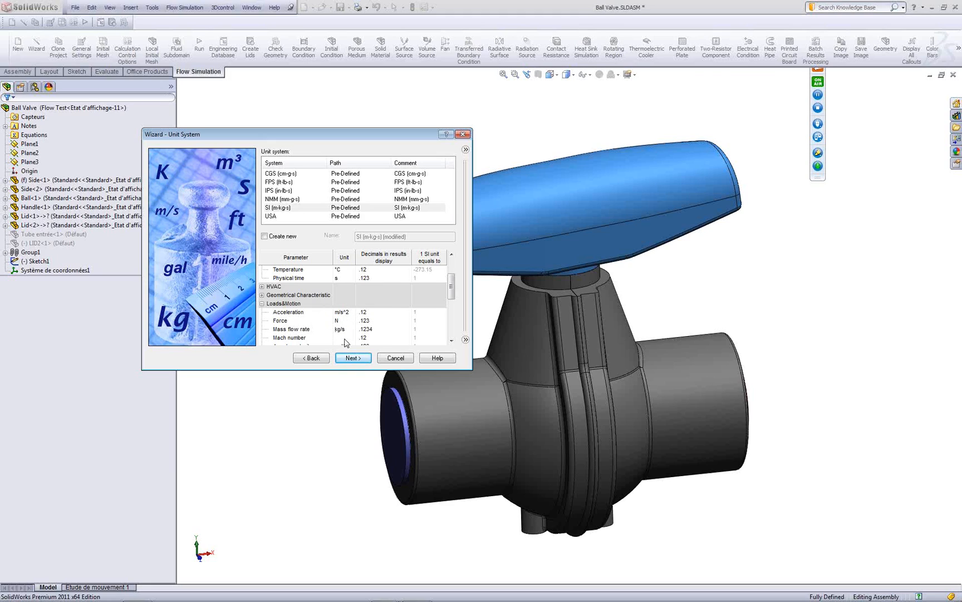
left_click(353, 358)
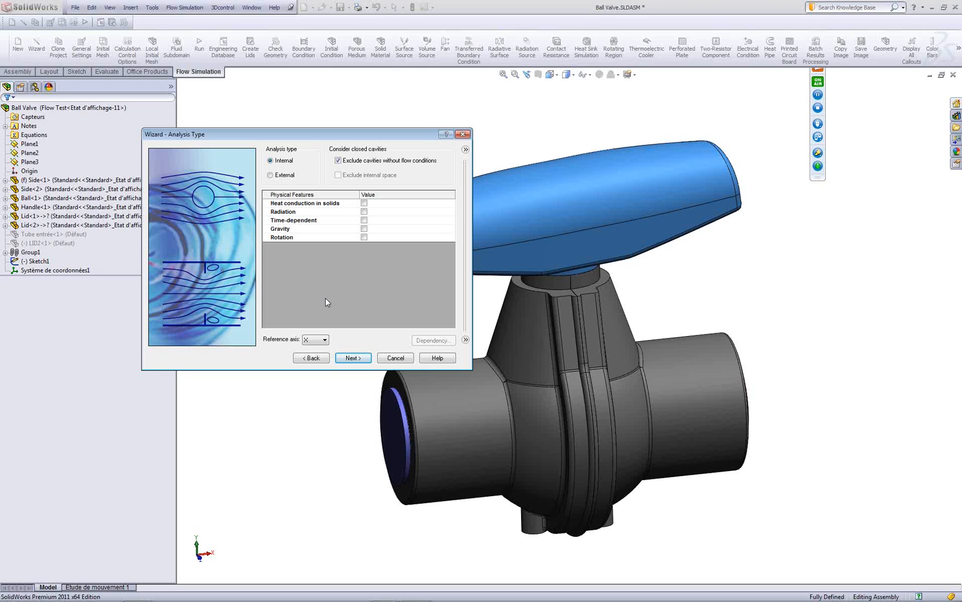
Step: Switch the analysis type to External and back to Internal
left_click_drag(313, 138, 244, 86)
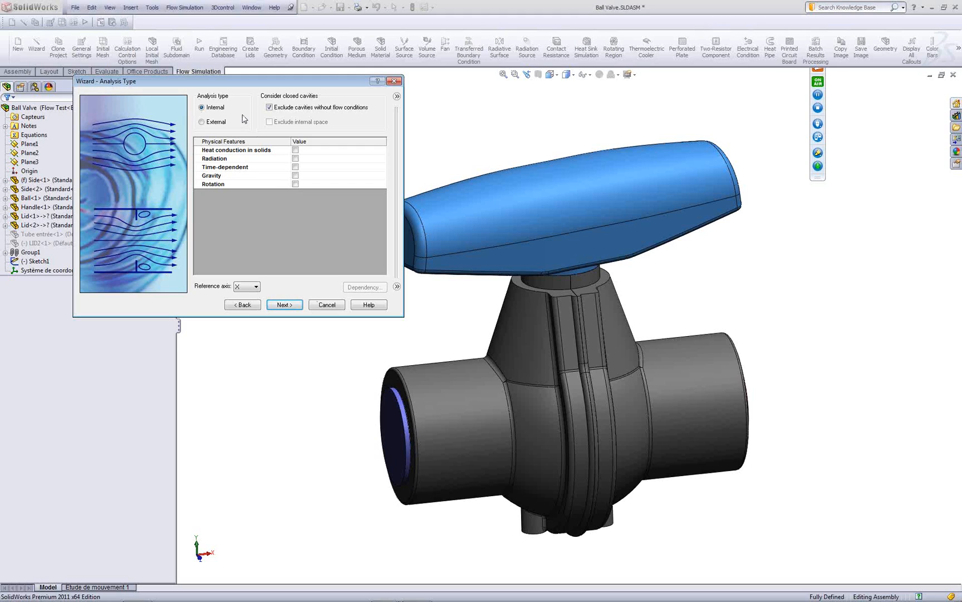
left_click(221, 124)
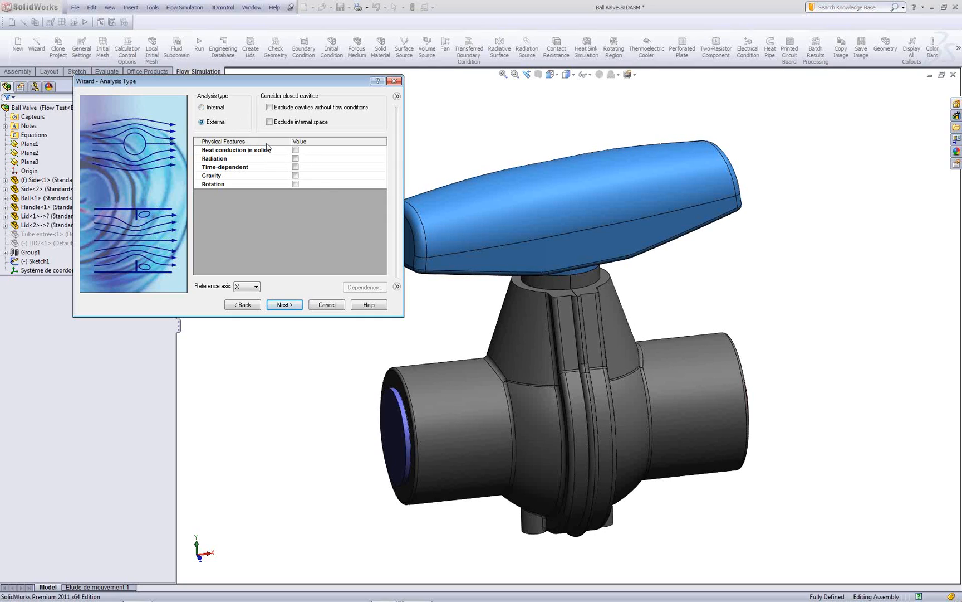
left_click(214, 108)
left_click(295, 166)
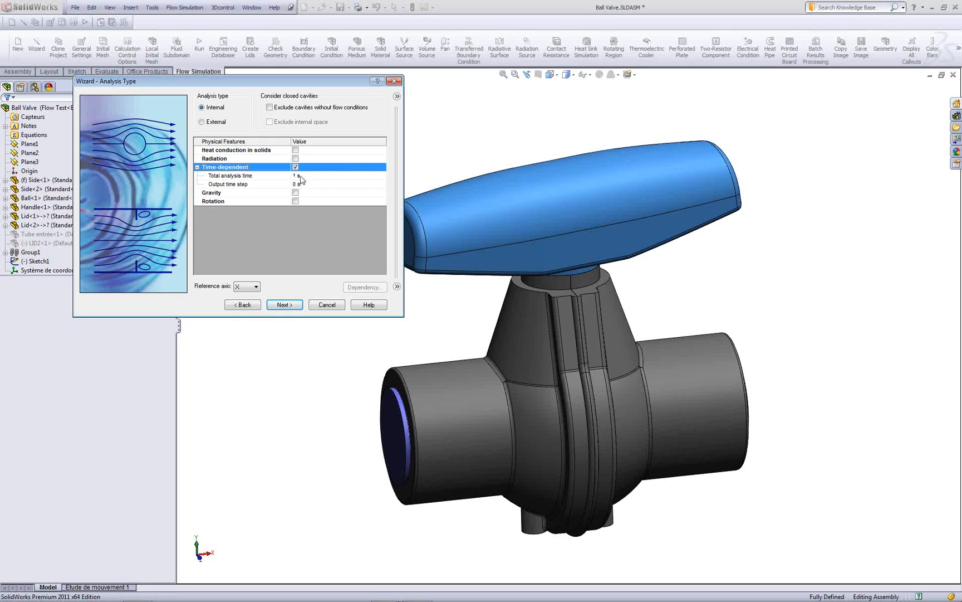
left_click(306, 176)
left_click(304, 186)
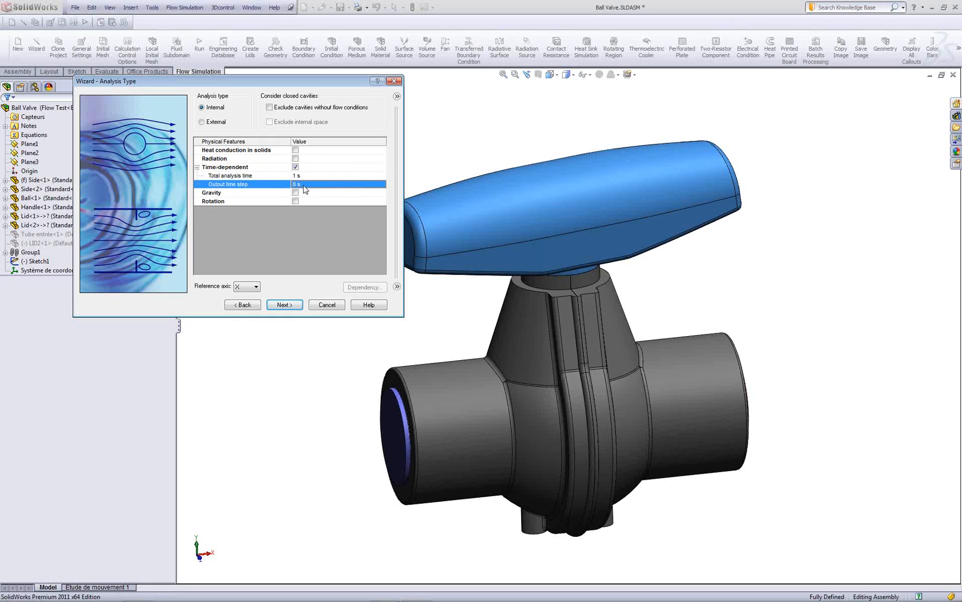
left_click(295, 167)
left_click(296, 167)
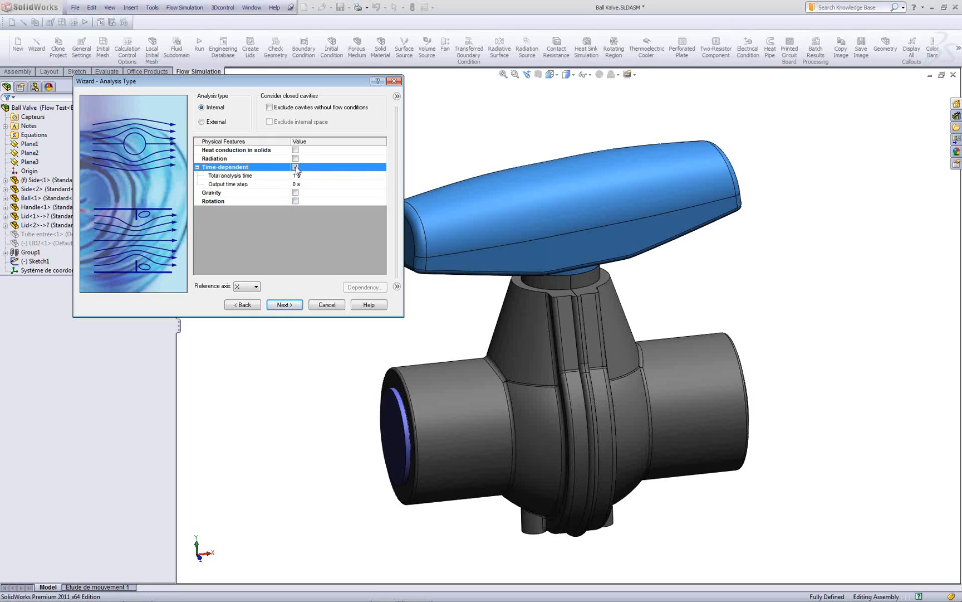
left_click(296, 167)
left_click(295, 176)
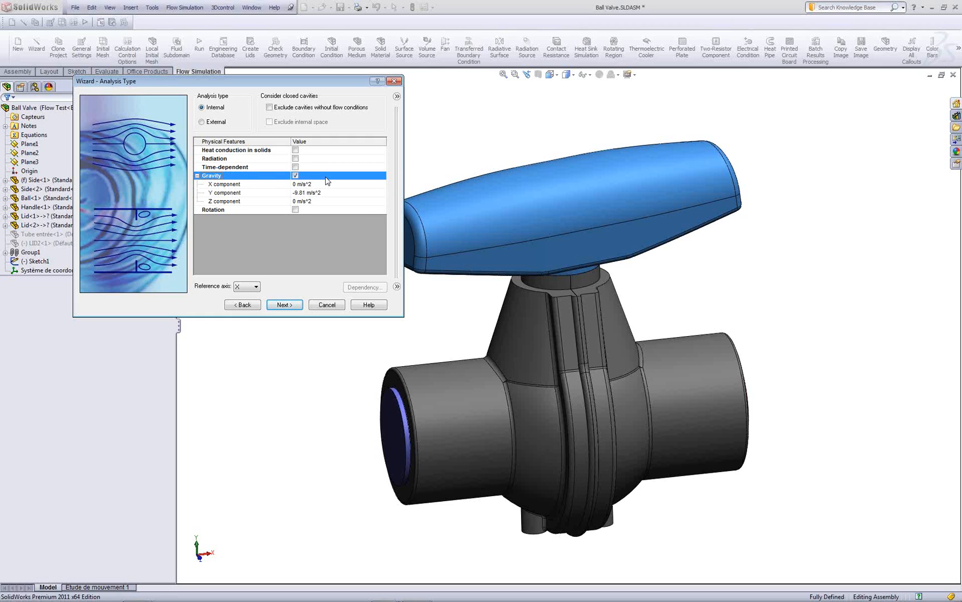
left_click(295, 176)
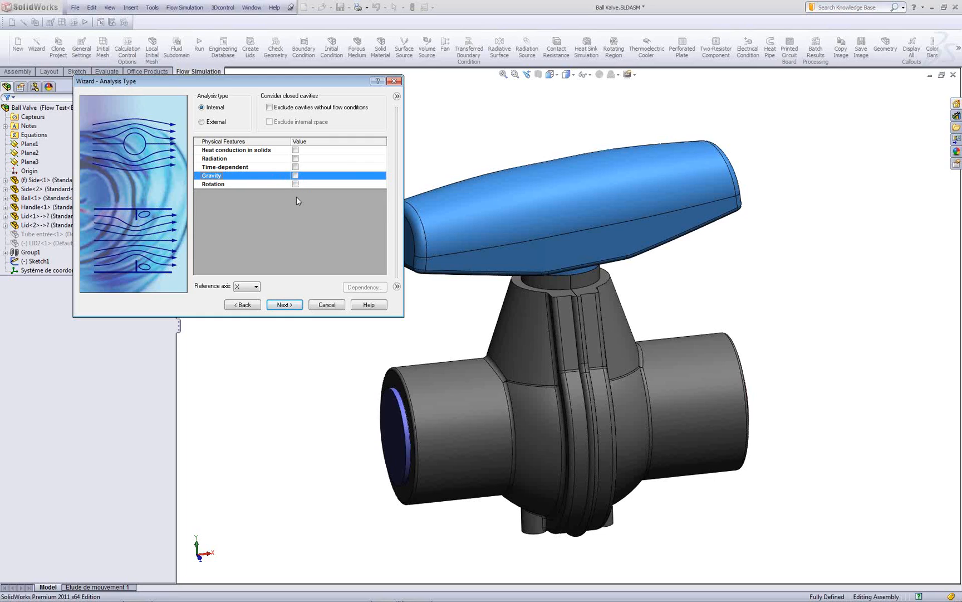
left_click(295, 184)
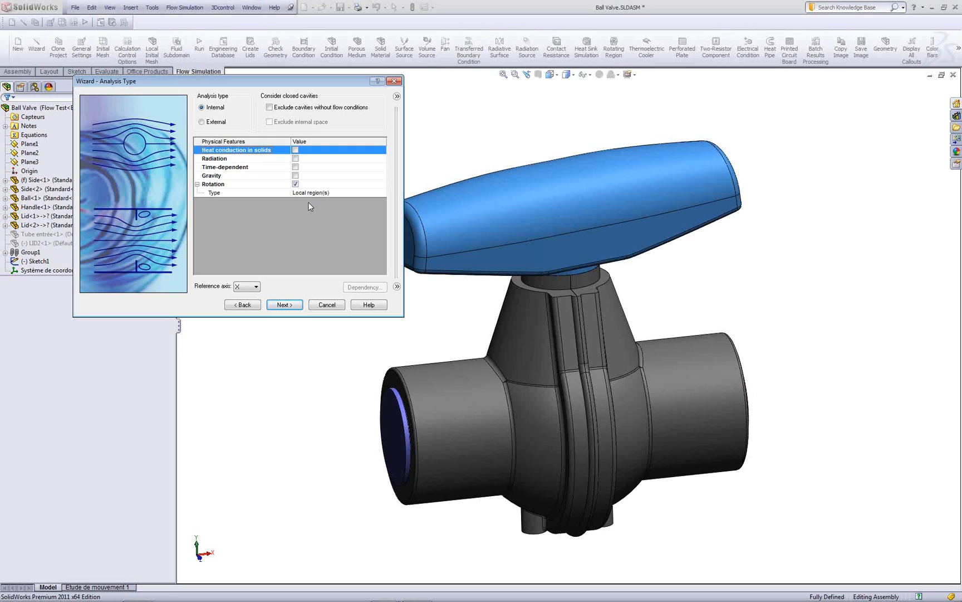
left_click(296, 184)
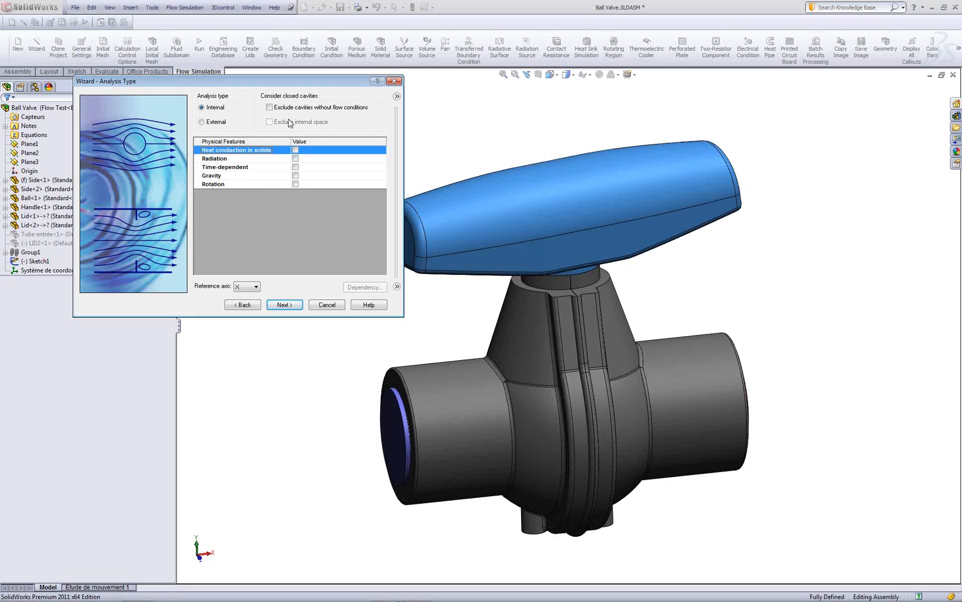
Step: Accept the analysis type and add Water from the Liquids group as the project's default fluid
left_click(284, 304)
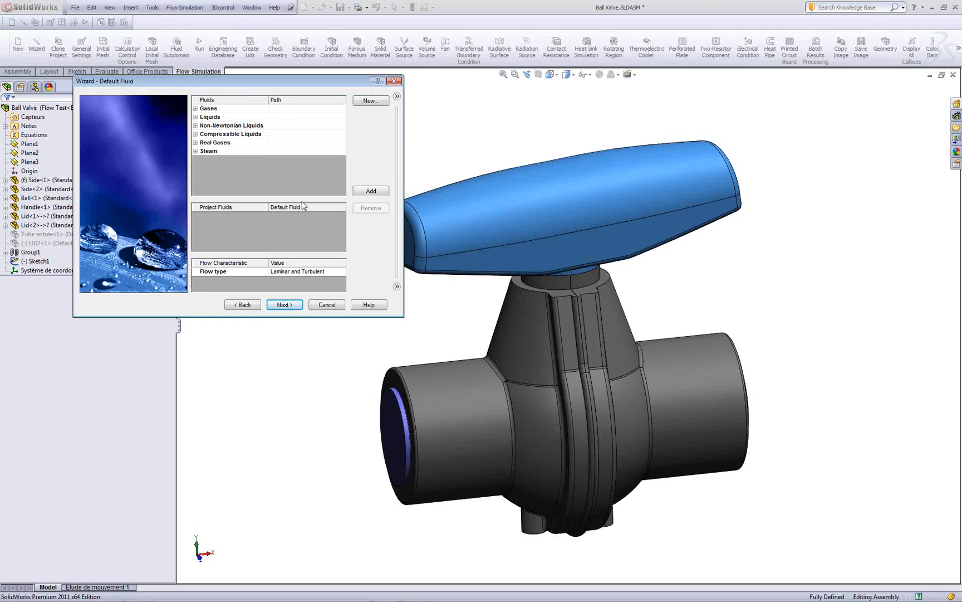
left_click(195, 108)
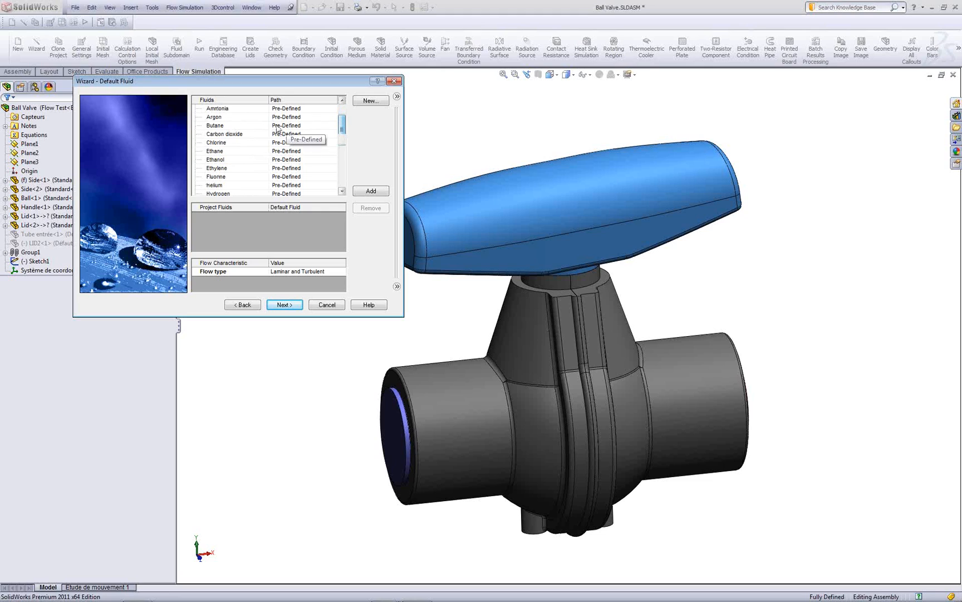
left_click(248, 125)
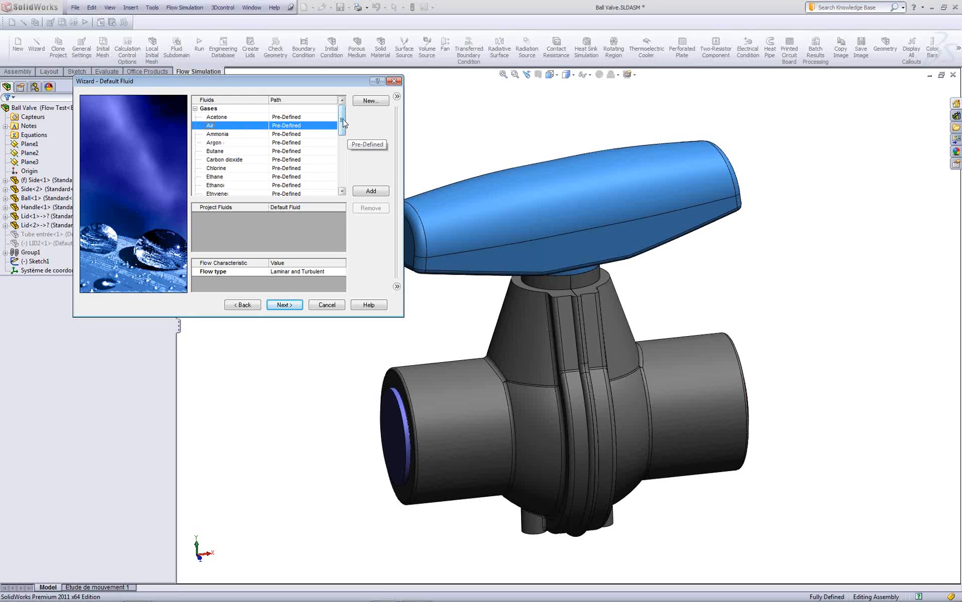
left_click(195, 108)
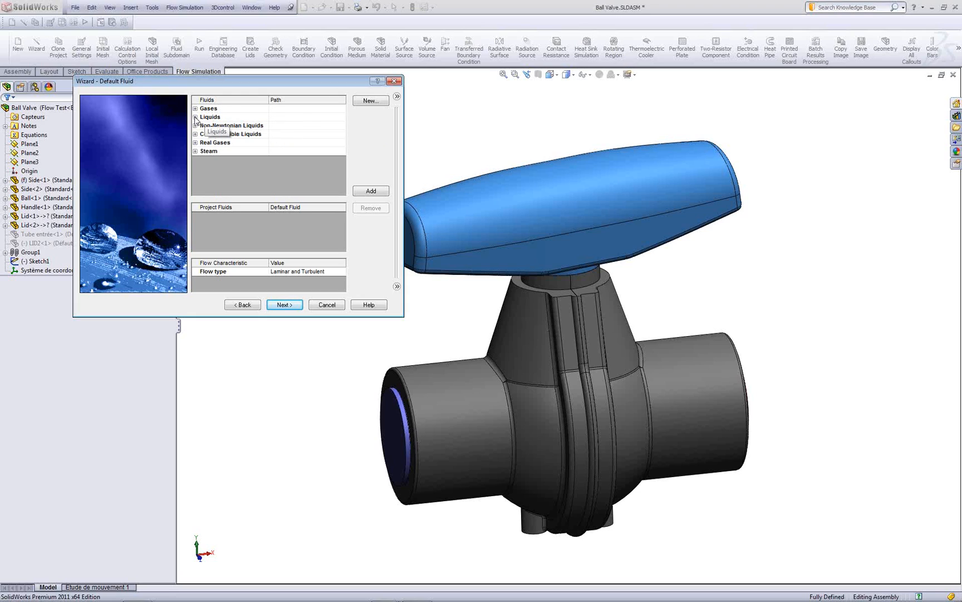
left_click(195, 117)
left_click_drag(342, 131, 341, 162)
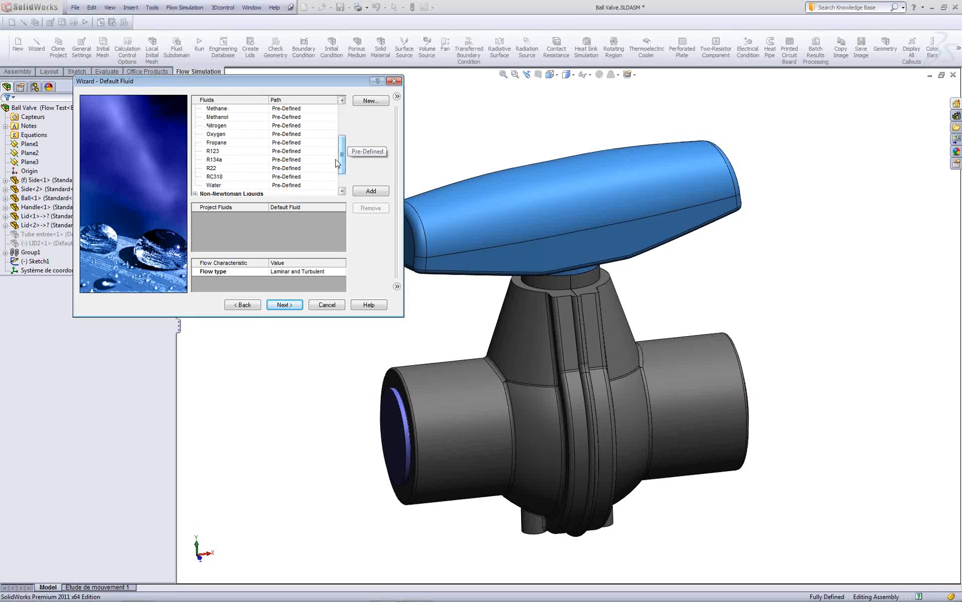
left_click(249, 185)
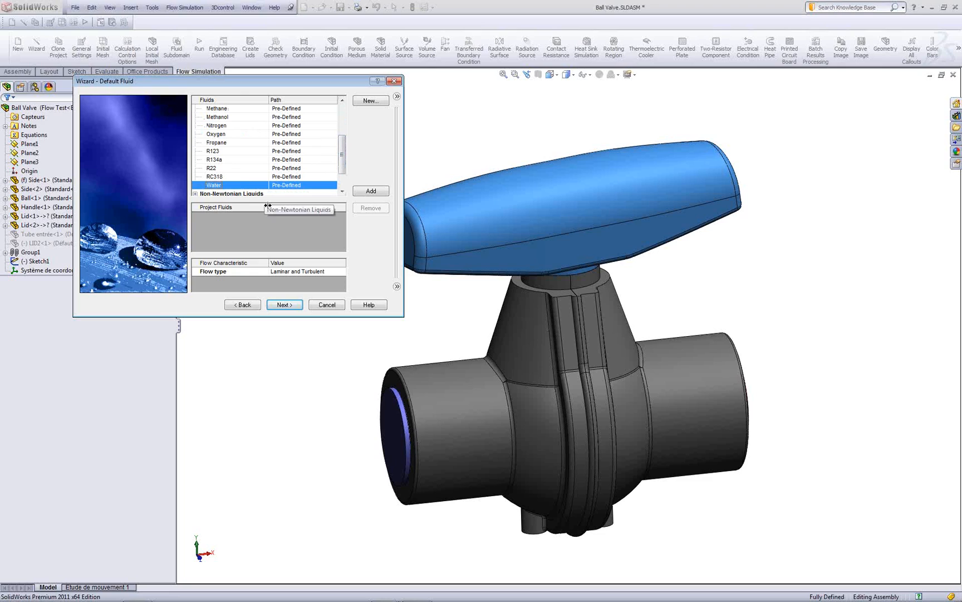
left_click(372, 193)
left_click_drag(341, 154, 341, 111)
left_click(195, 117)
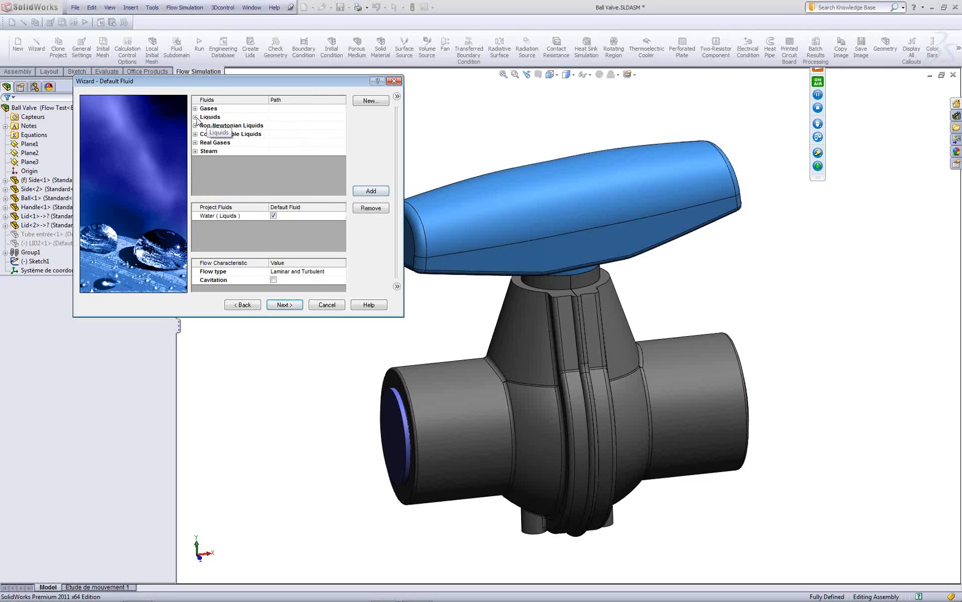
Step: Look through the Non-Newtonian Liquids, Compressible Liquids, Real Gases and Steam groups in the default fluid list
left_click(245, 125)
left_click(249, 136)
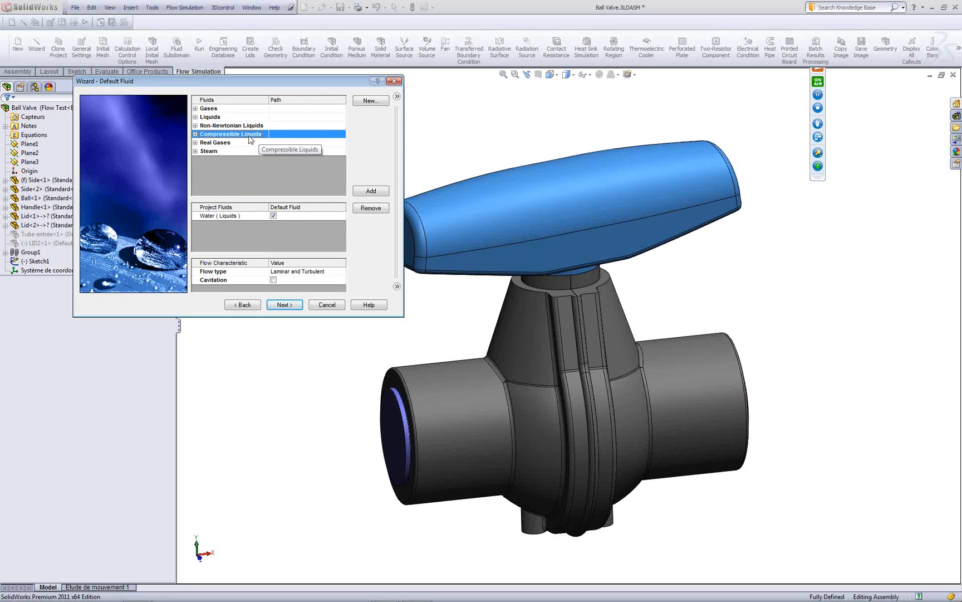
left_click(245, 143)
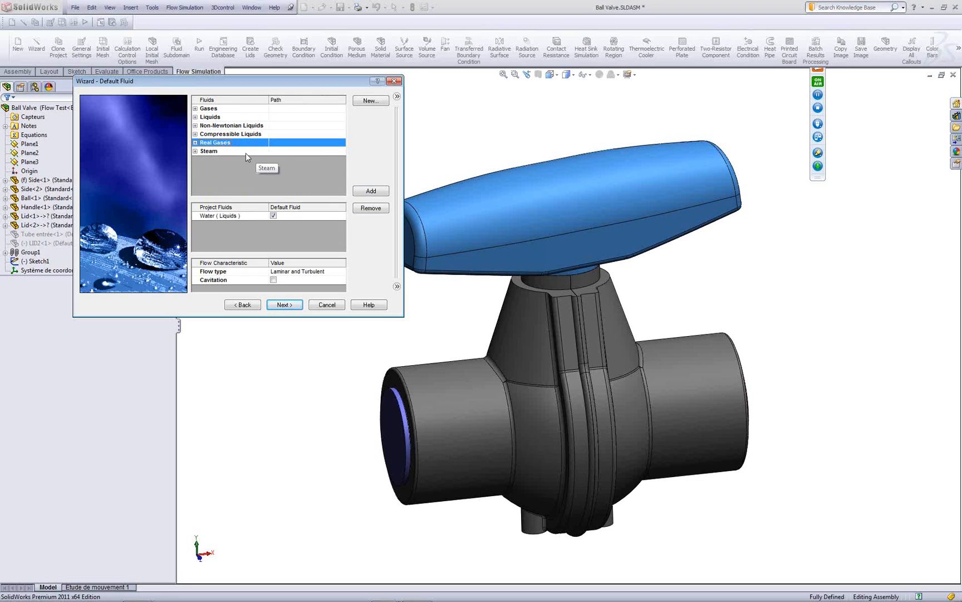
left_click(229, 151)
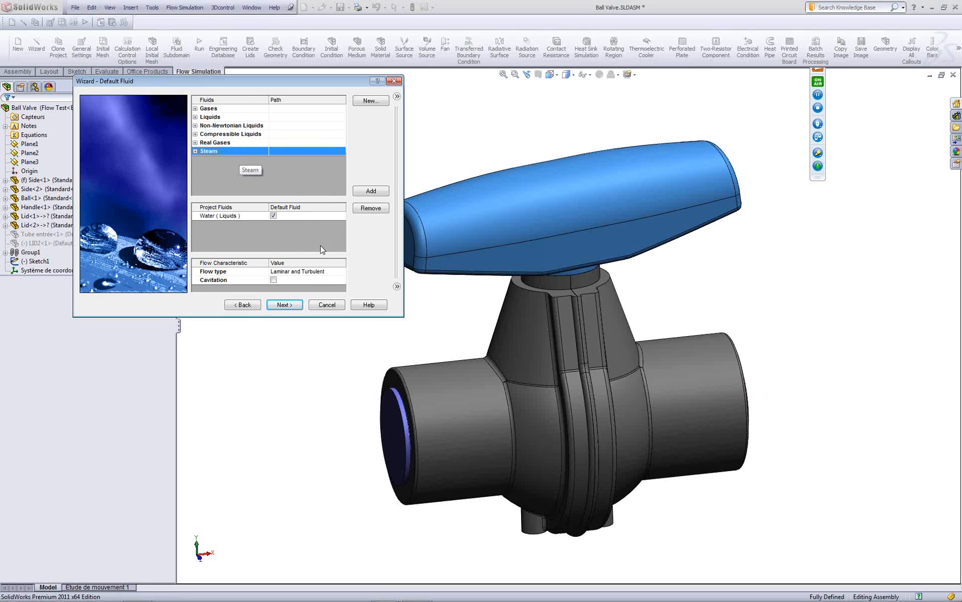
Step: Check the flow type choices, keep Laminar and Turbulent for water, and continue to the wall conditions
left_click(283, 273)
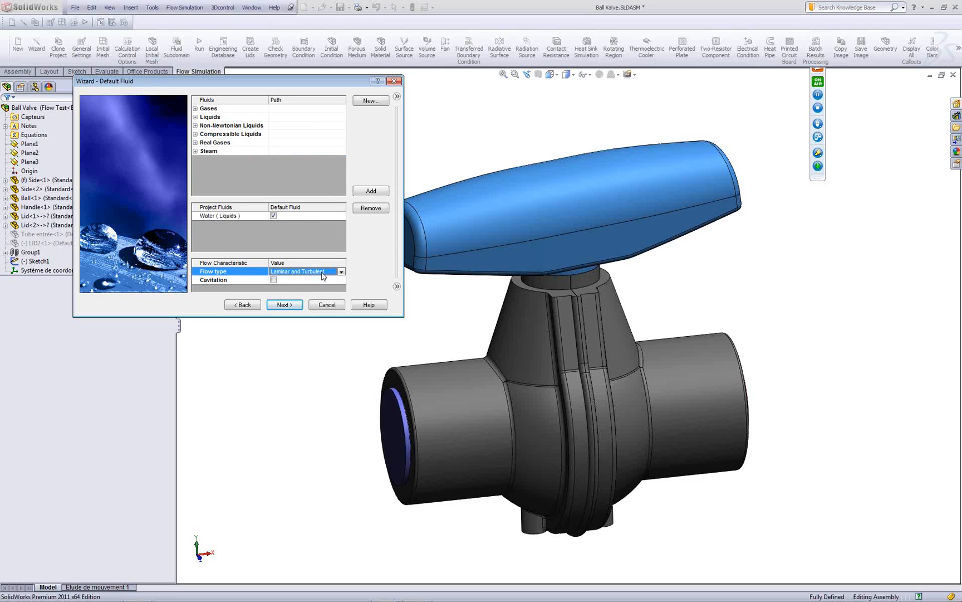
left_click(341, 273)
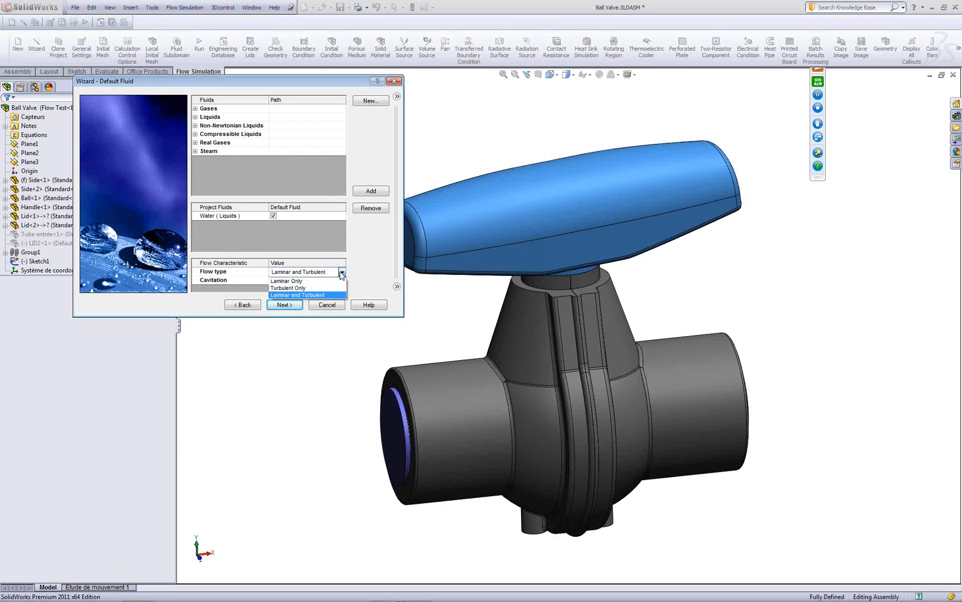
left_click(343, 273)
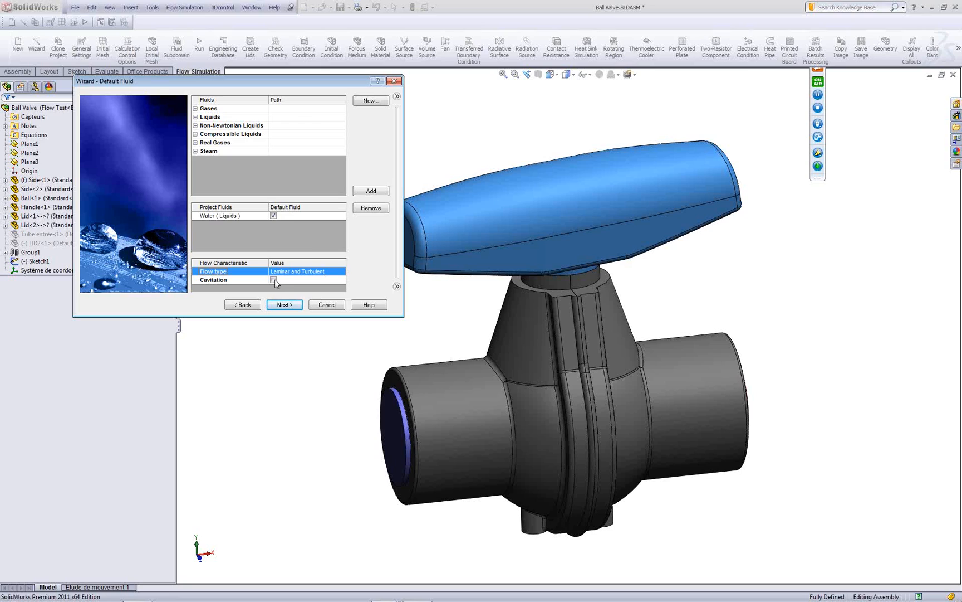
left_click(268, 228)
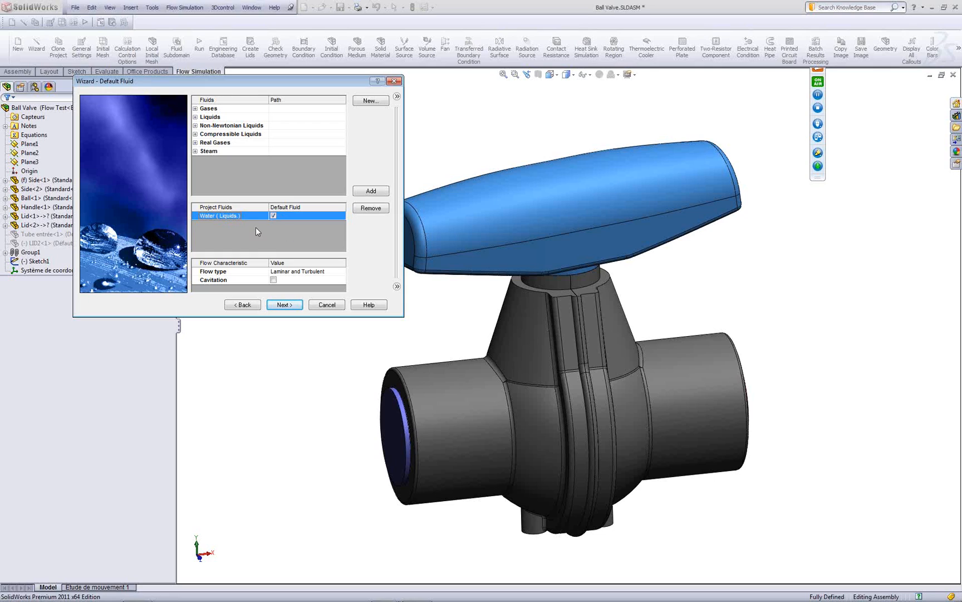
left_click(284, 305)
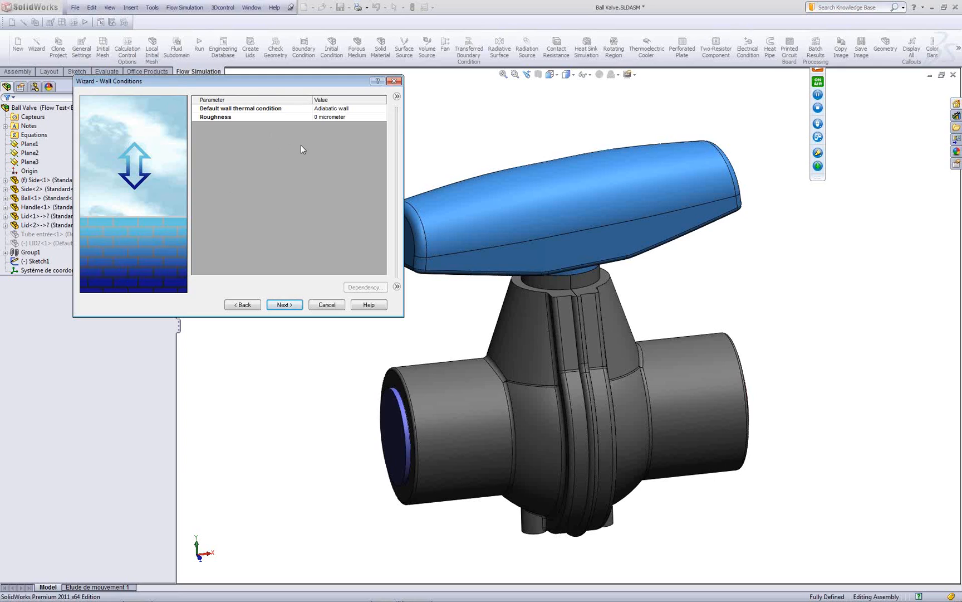
Step: Review the wall roughness value and accept the default wall conditions to reach the initial conditions
left_click(321, 118)
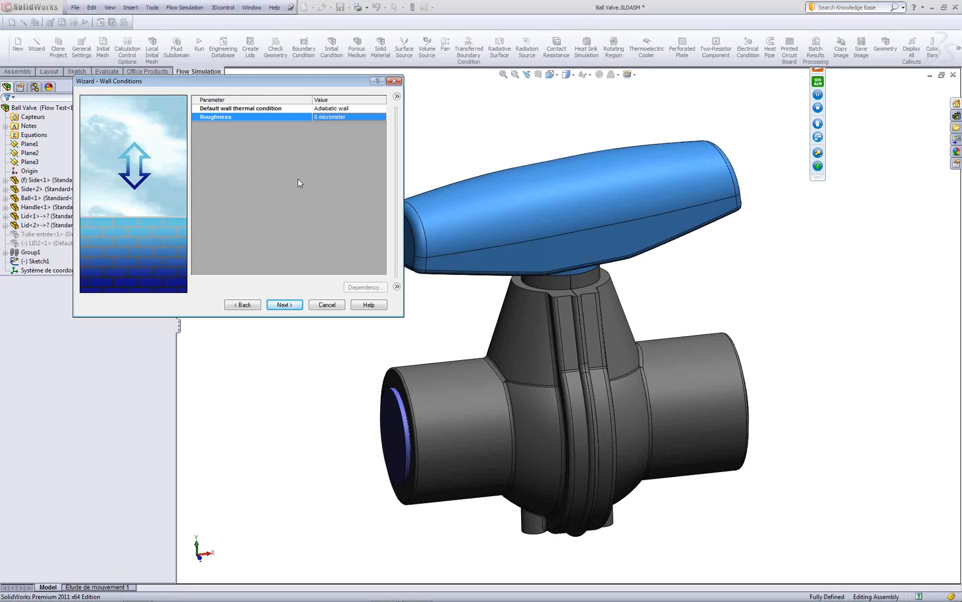
left_click(316, 117)
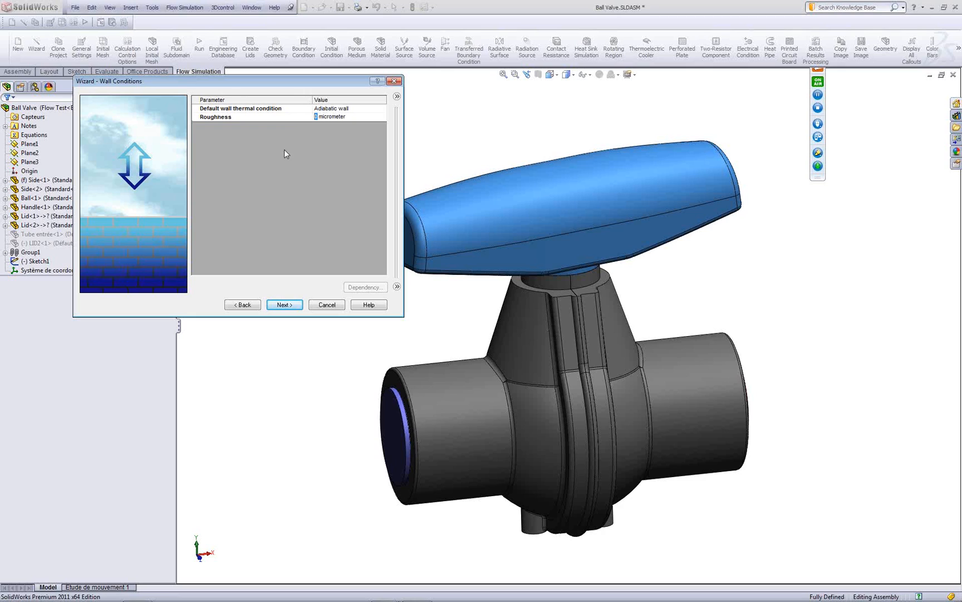
left_click(294, 116)
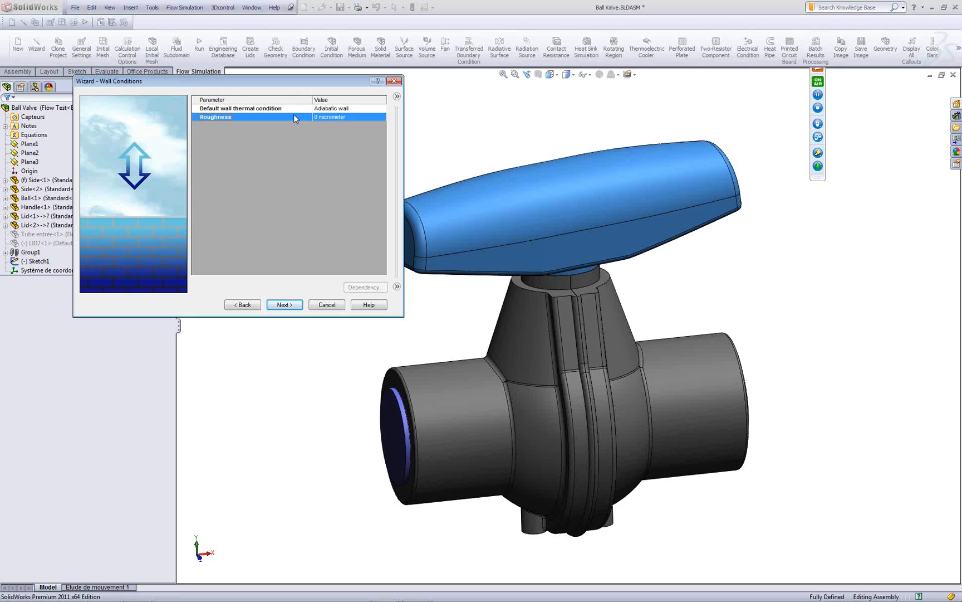
left_click(290, 306)
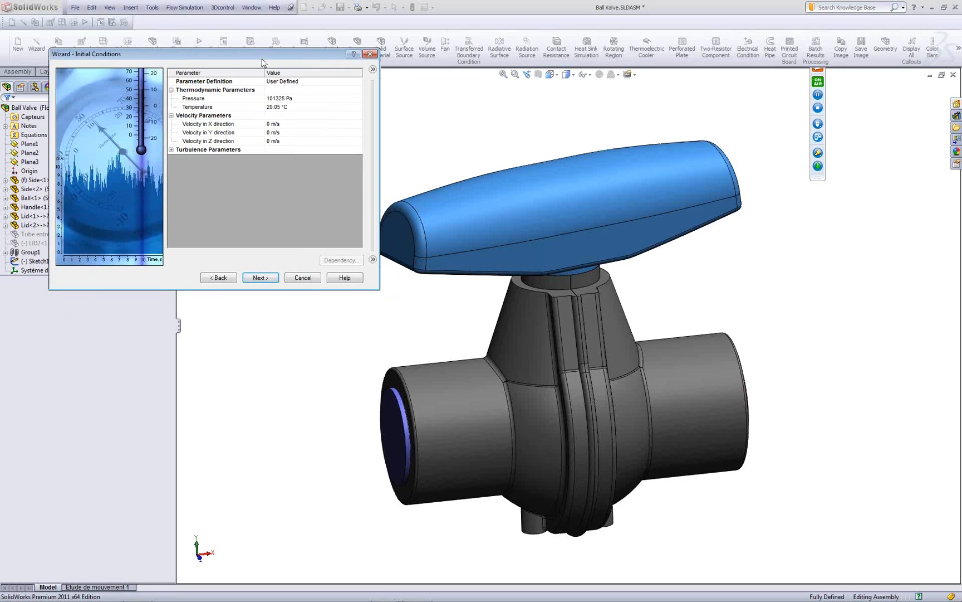
Step: Review the initial pressure and temperature, and accept the initial conditions to reach the results and geometry resolution settings
left_click(267, 101)
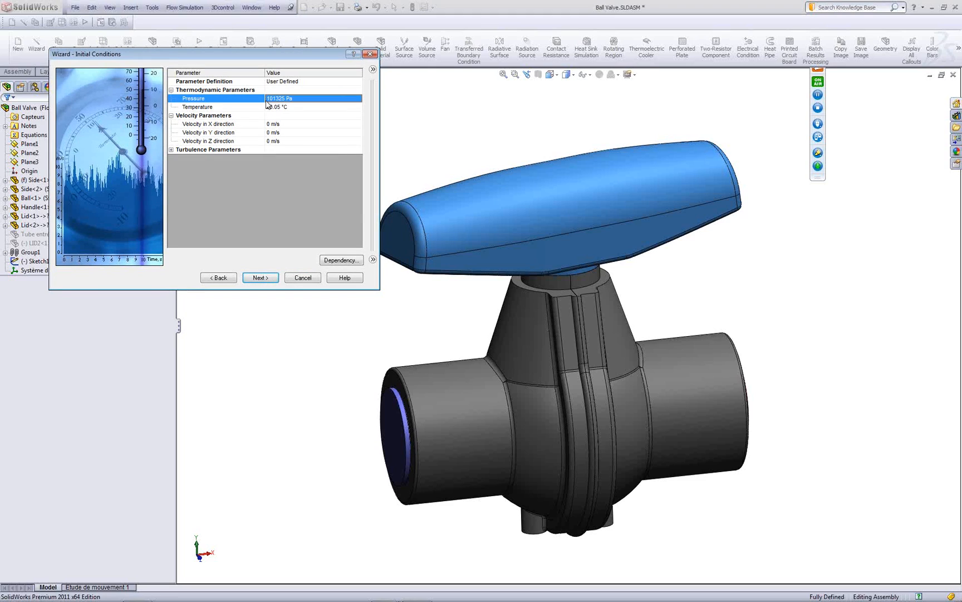
left_click(303, 107)
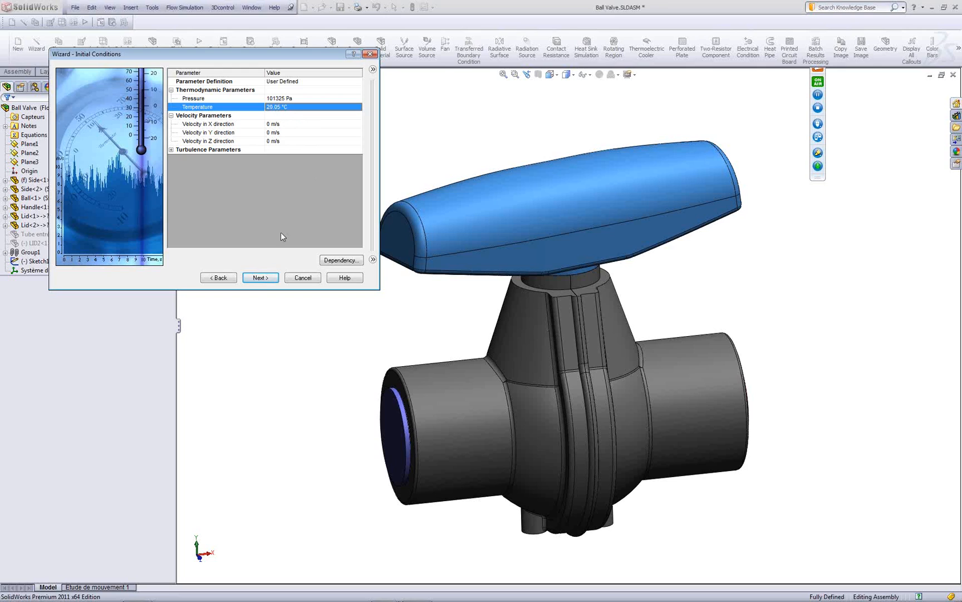
left_click(264, 281)
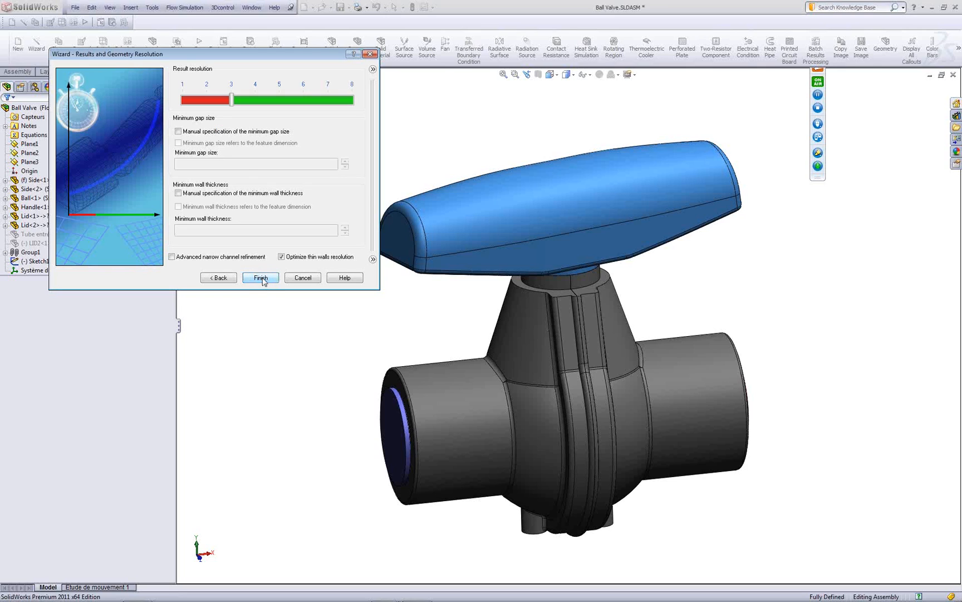
Step: Try the lowest and highest result resolution levels, return to level 3 and finish the wizard
left_click_drag(234, 53, 219, 38)
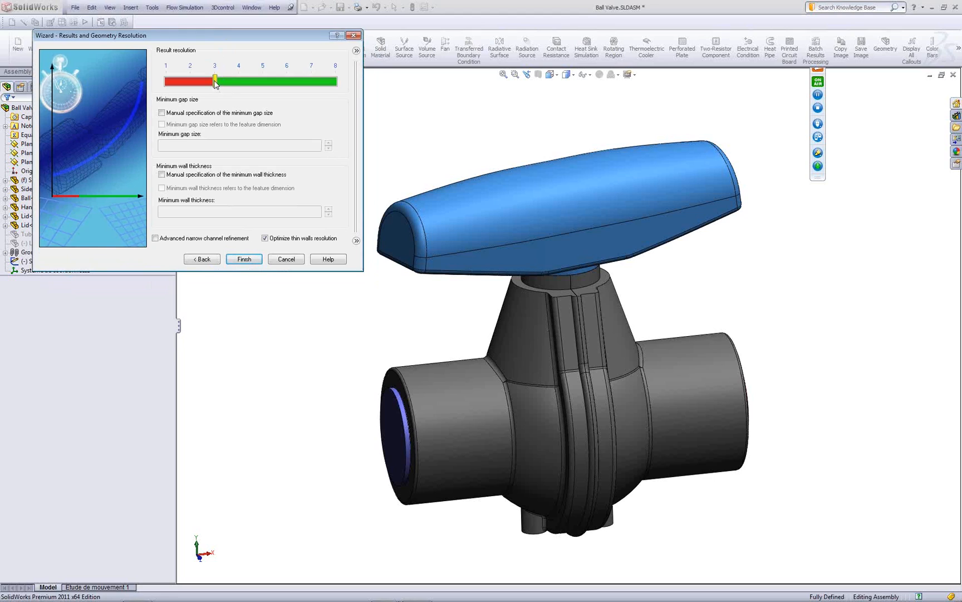
left_click_drag(216, 83, 169, 81)
left_click_drag(185, 88, 329, 98)
left_click_drag(336, 82, 222, 96)
left_click(248, 262)
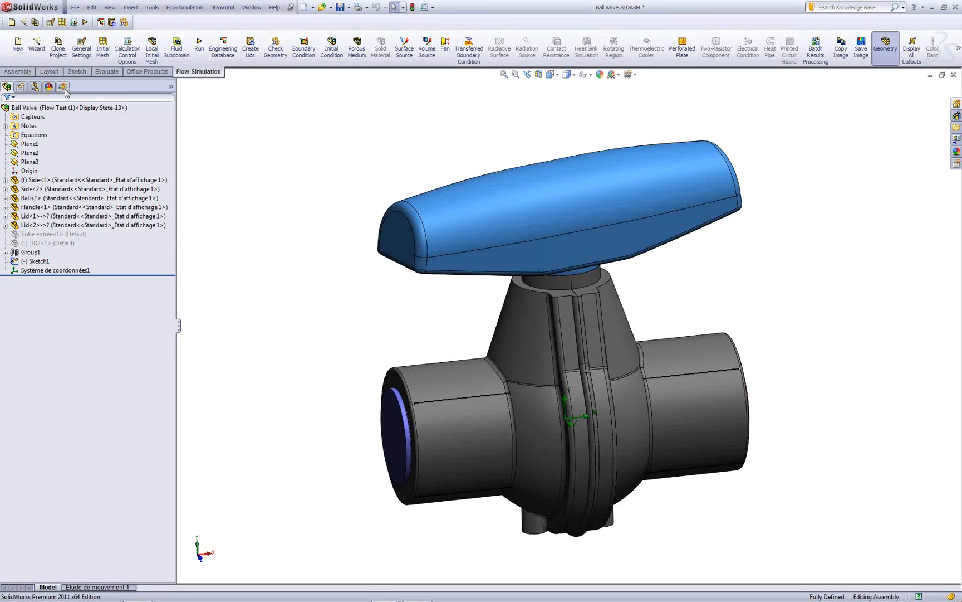
Step: Look over the new project's input data in the simulation tree, and return to the assembly's component tree
left_click(65, 88)
left_click(6, 106)
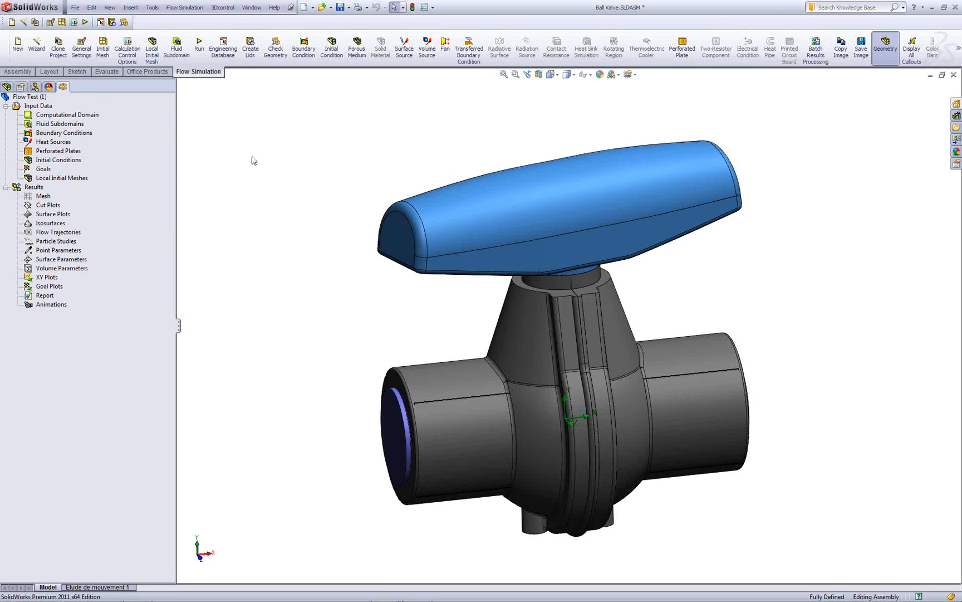
left_click(7, 87)
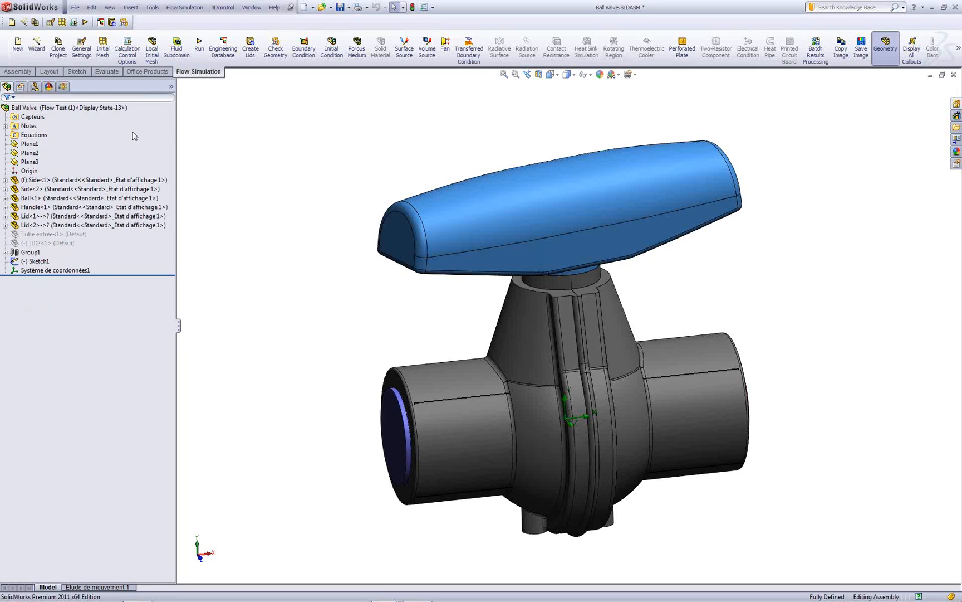
Step: Make both valve body components, Side<1> and Side<2>, transparent
left_click(51, 180)
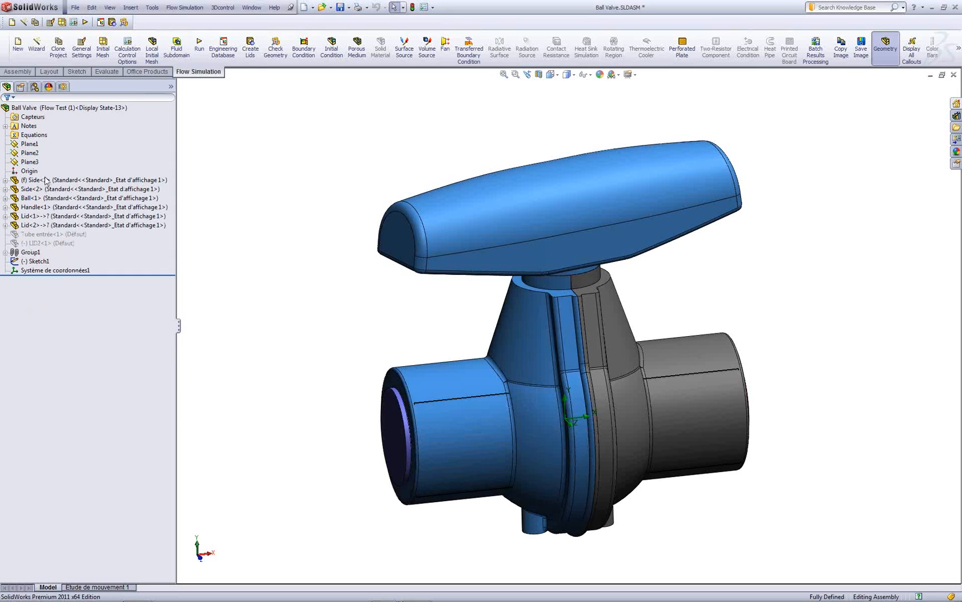
left_click(43, 189, "ctrl")
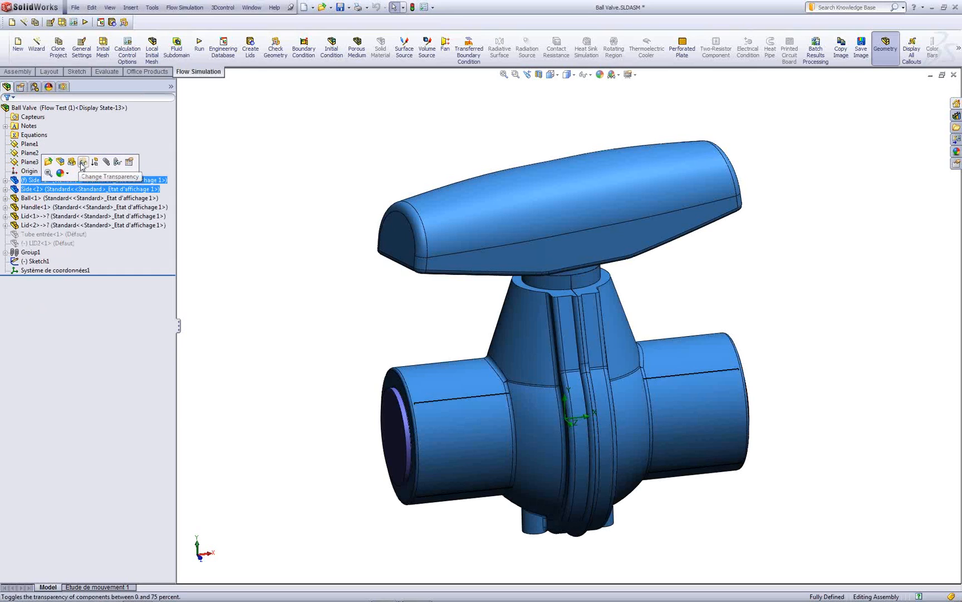
left_click(83, 163)
left_click(324, 194)
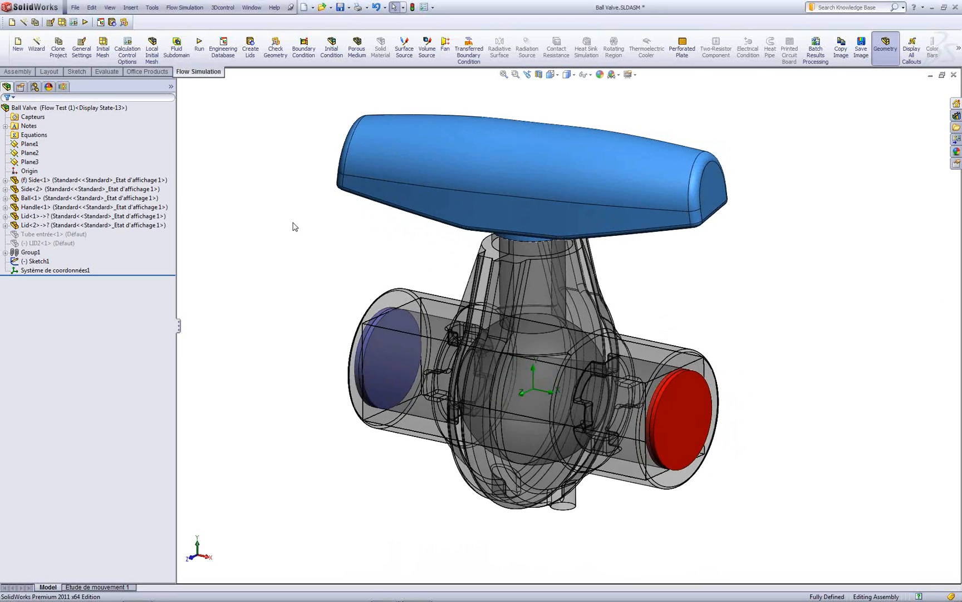
Step: Inspect the valve's internal passage with a section view through Plane2, and turn the section off again
left_click(537, 77)
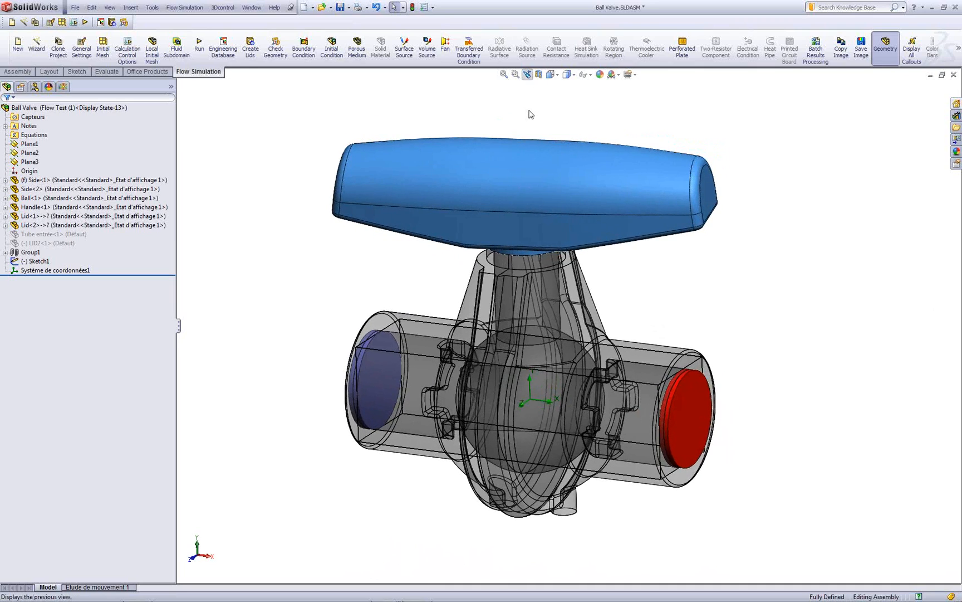
left_click(38, 170)
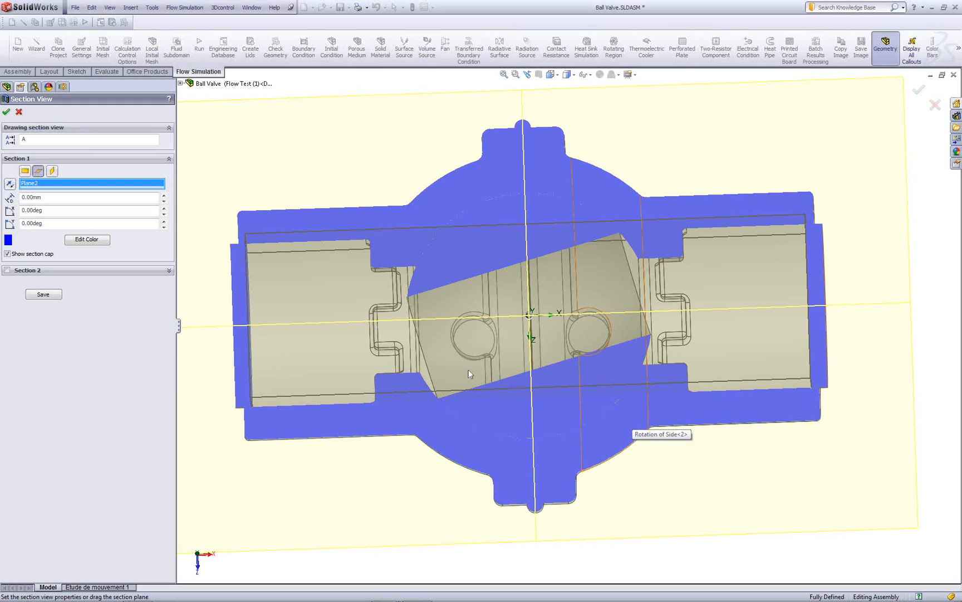
left_click(6, 112)
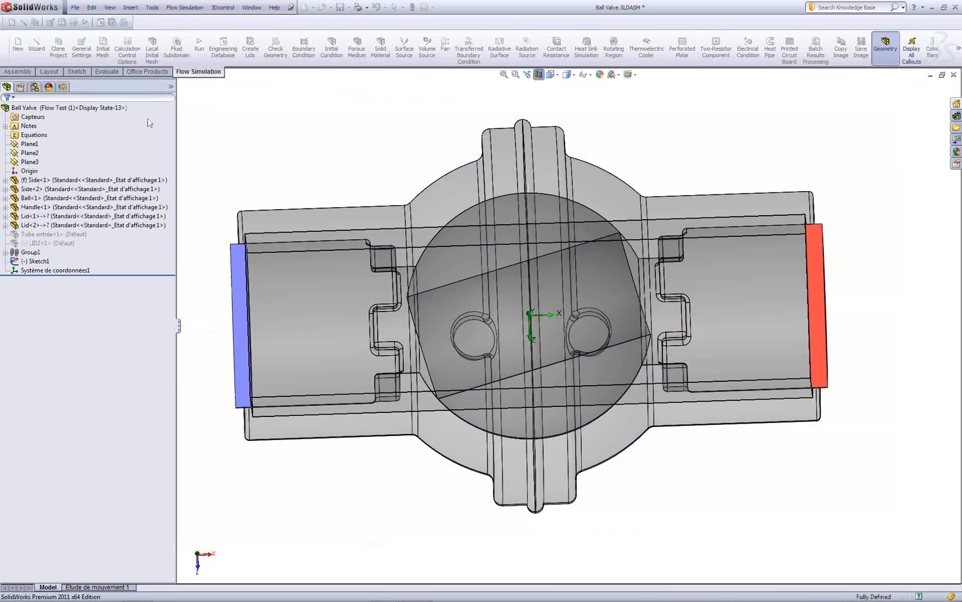
left_click(528, 74)
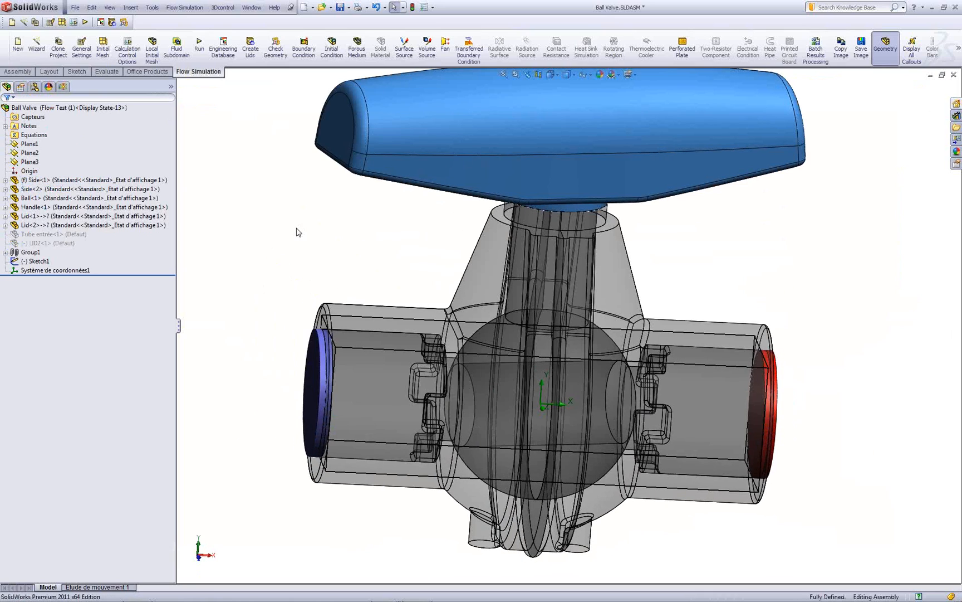
Step: Review the computational domain's size and conditions without editing them, and hide the domain in the model
left_click(64, 87)
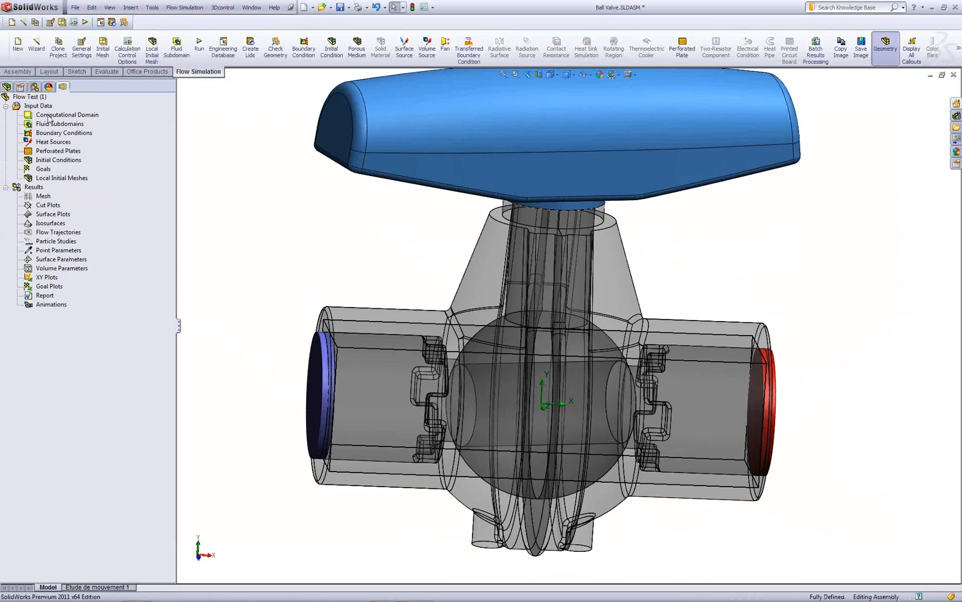
right_click(49, 119)
left_click(65, 123)
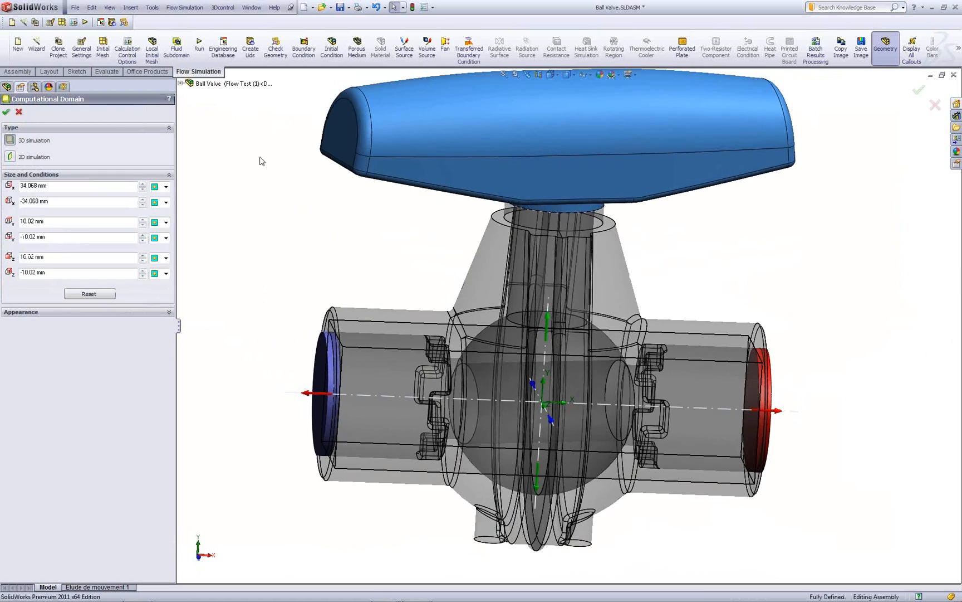
left_click(19, 112)
right_click(63, 116)
left_click(85, 132)
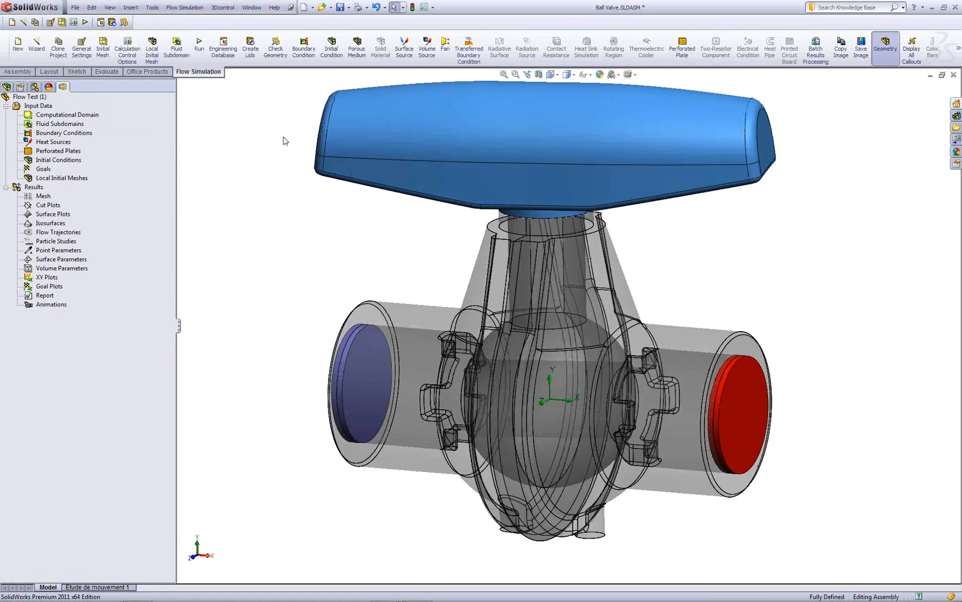
Step: Add an Inlet Volume Flow boundary condition of 0.05 m^3/s on the inner face of the blue lid
left_click(301, 56)
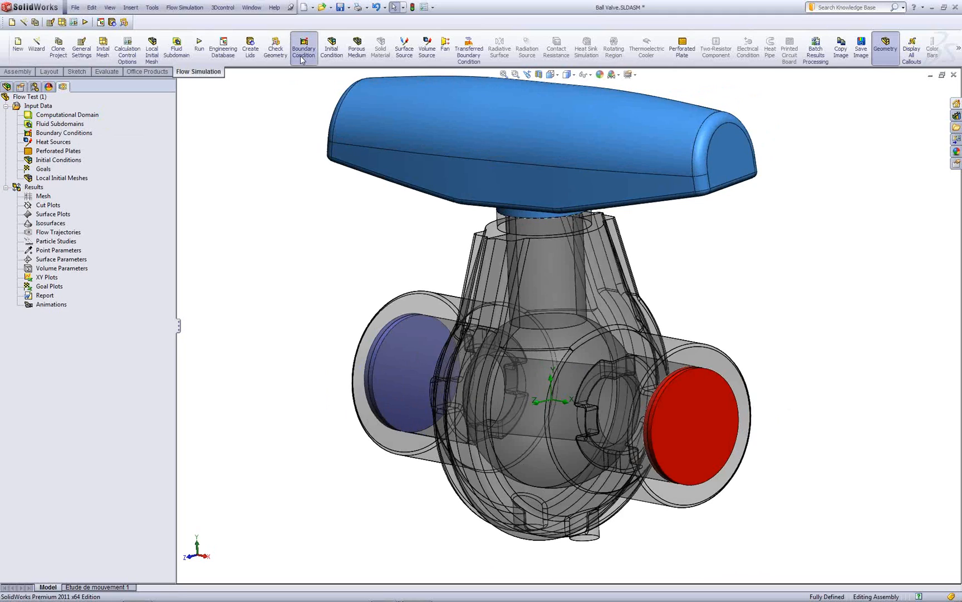
left_click(412, 369)
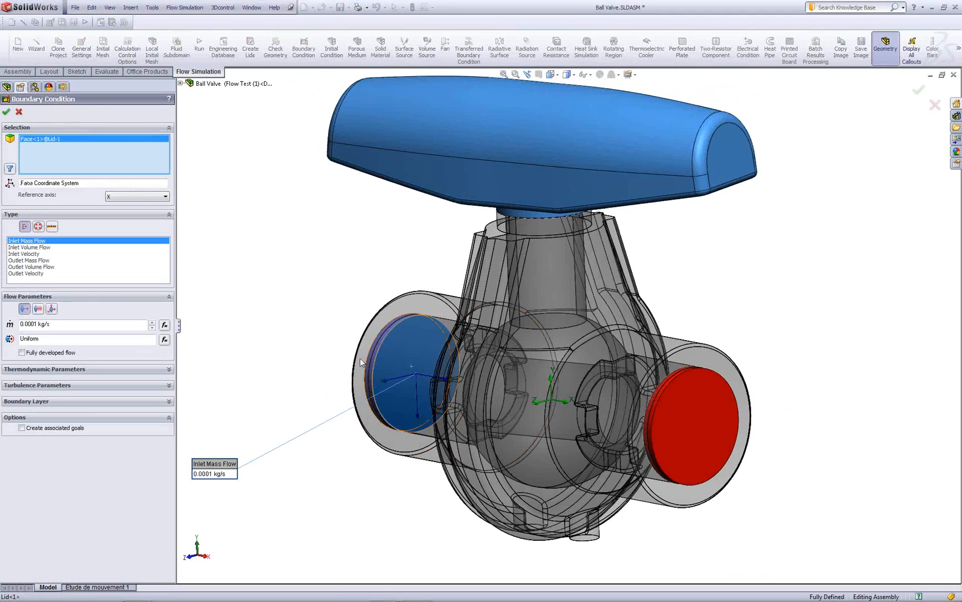
left_click(31, 248)
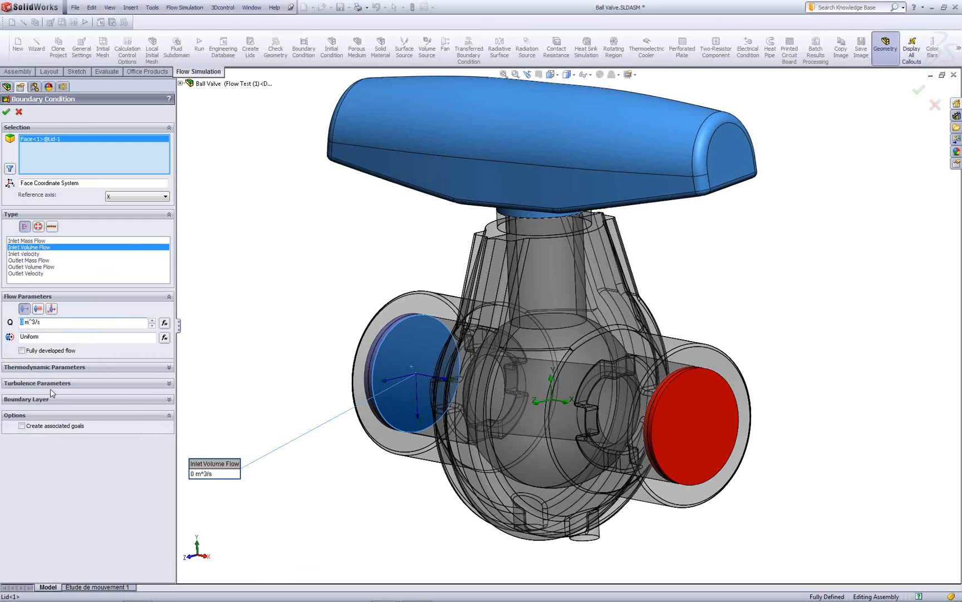
type("0")
type(".06")
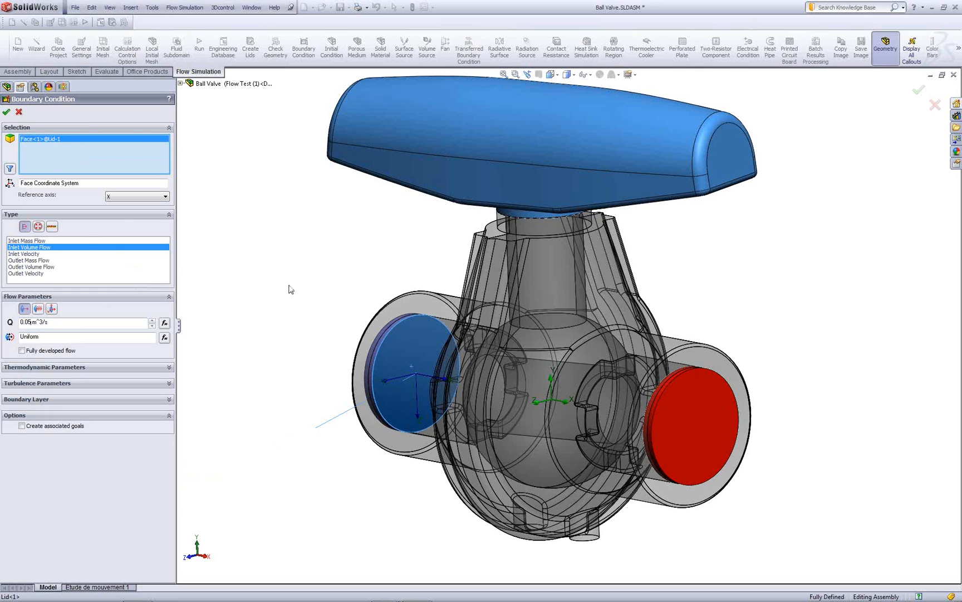
key("Return")
middle_click_drag(316, 343, 358, 349)
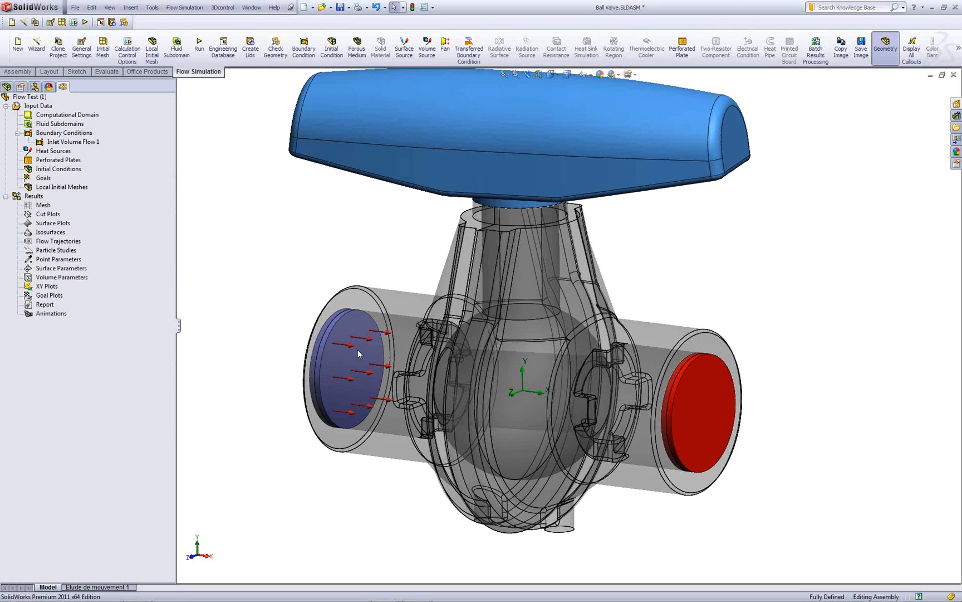
Step: Add an Environment Pressure boundary condition of 101325 Pa and 20.05 °C on the inner face of the red lid
left_click(303, 49)
middle_click_drag(345, 230, 642, 340)
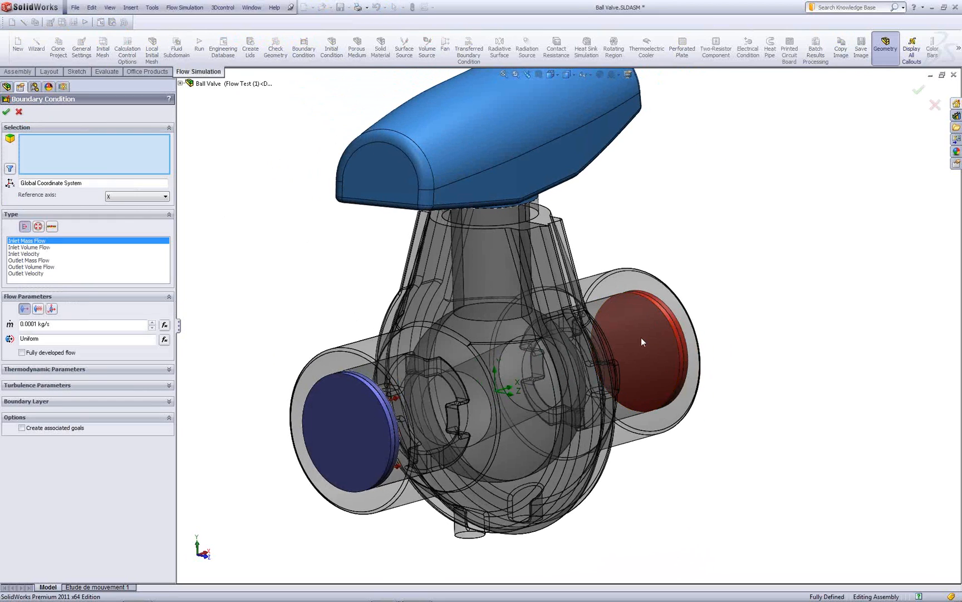
left_click(642, 337)
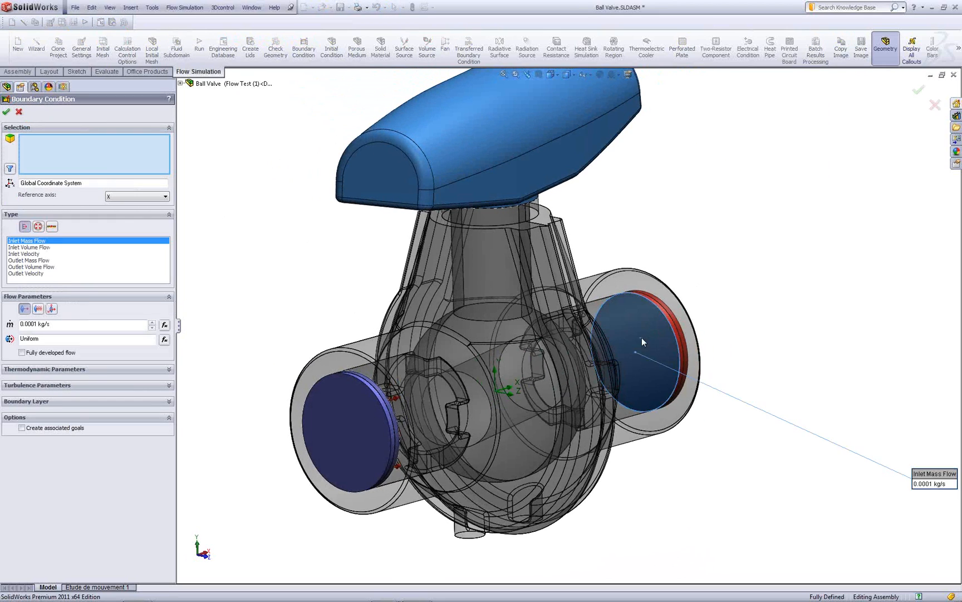
left_click(38, 226)
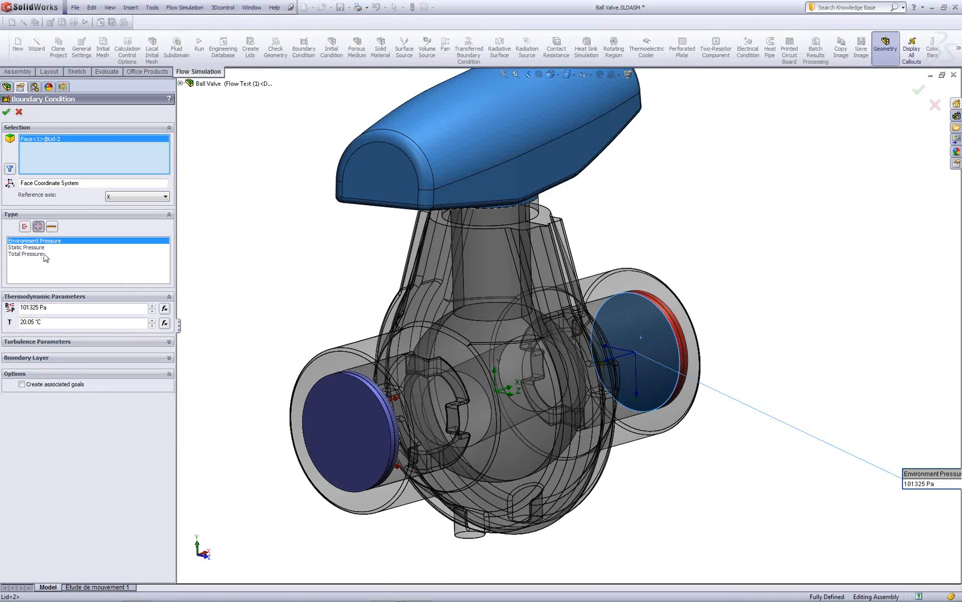
left_click(24, 308)
left_click(45, 321)
left_click(75, 322)
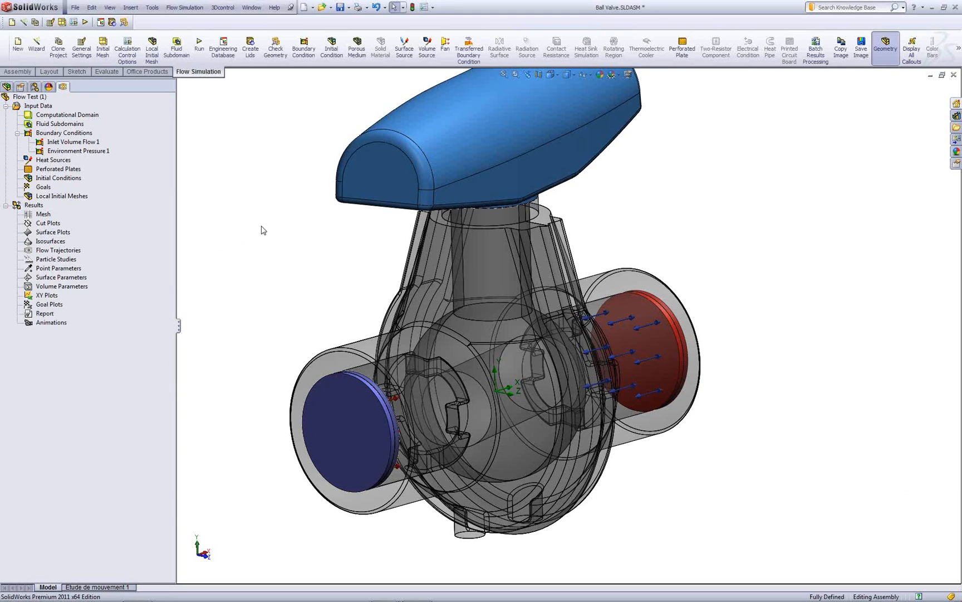
Step: Insert a global goal for the average velocity
key("ctrl+1")
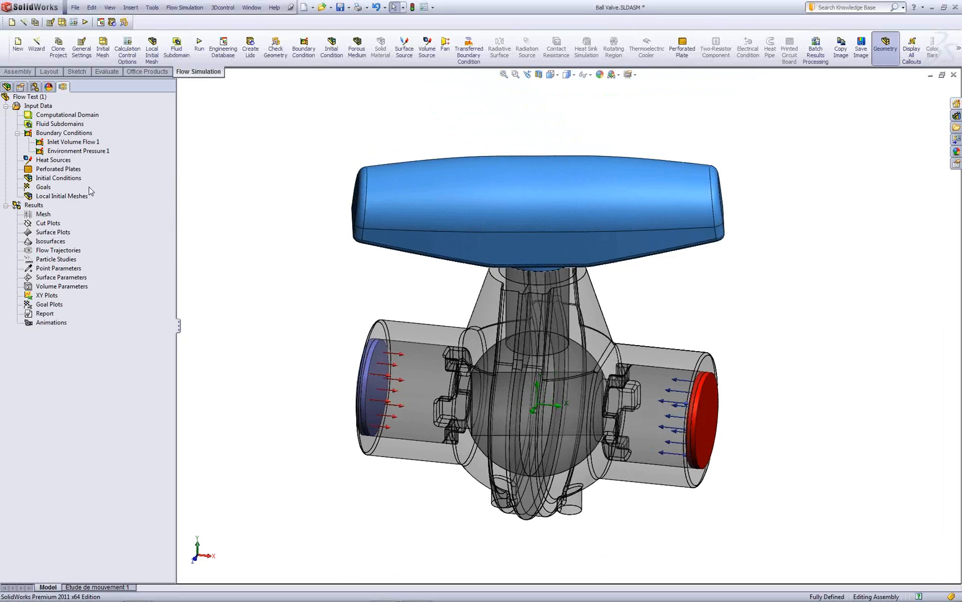
right_click(48, 190)
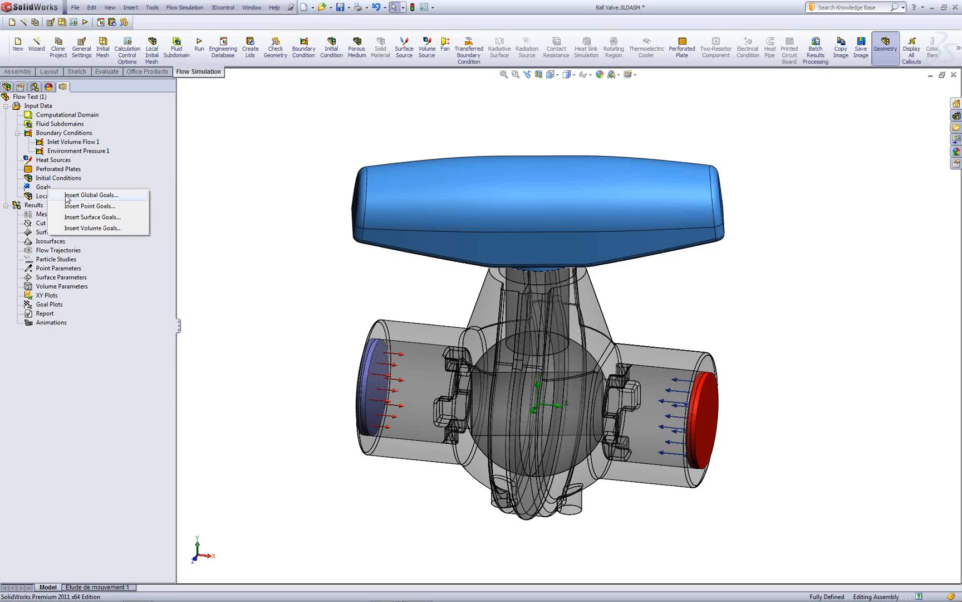
left_click(66, 197)
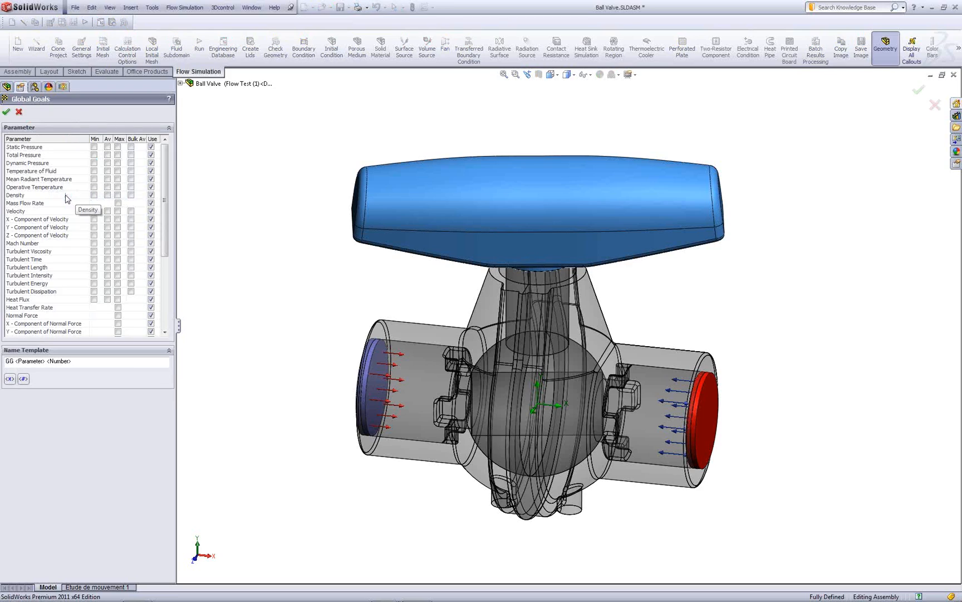
left_click(107, 211)
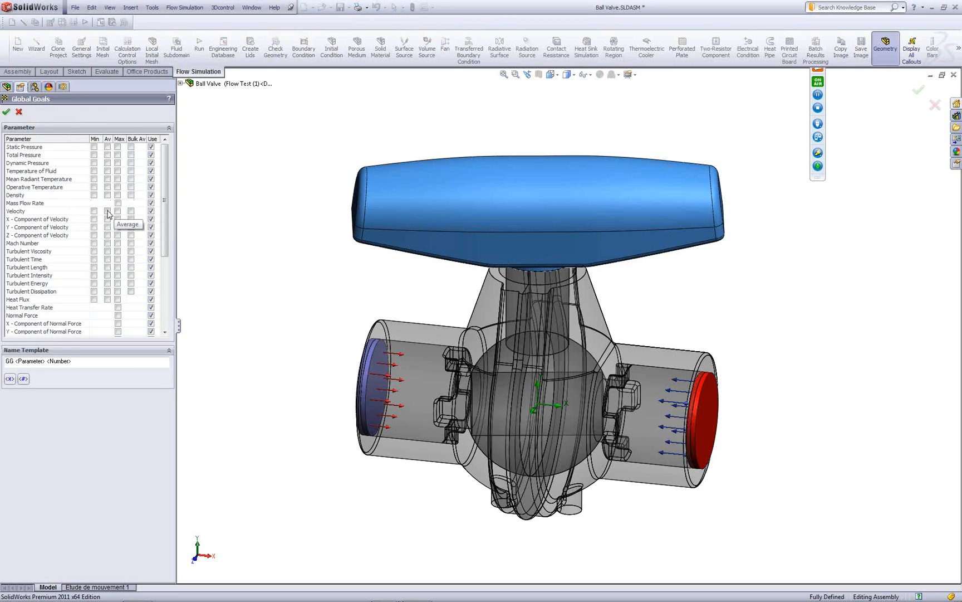
left_click(49, 211)
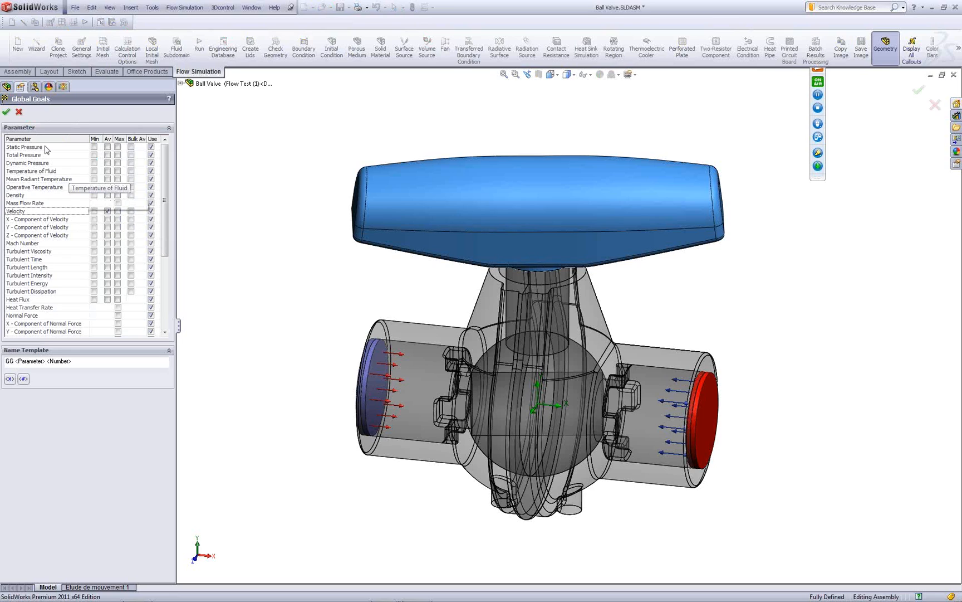
left_click(6, 113)
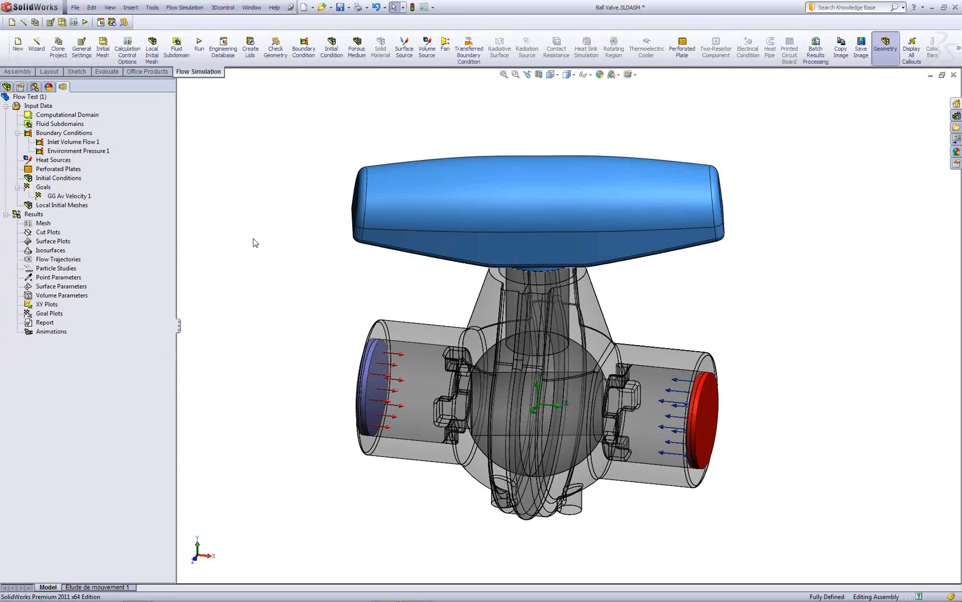
Step: Insert a surface goal for the average static pressure on the inner face of the blue inlet lid
right_click(48, 188)
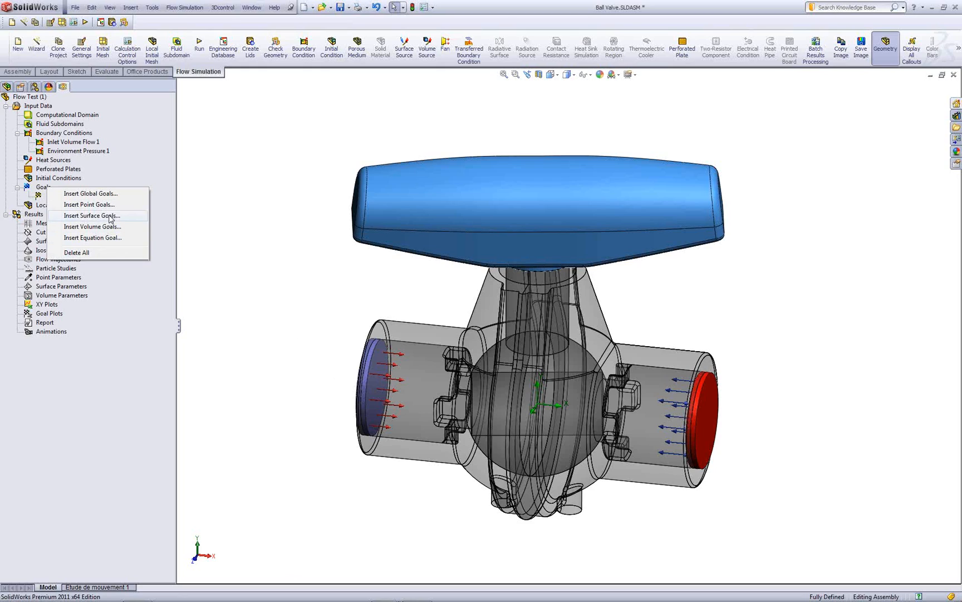
left_click(92, 216)
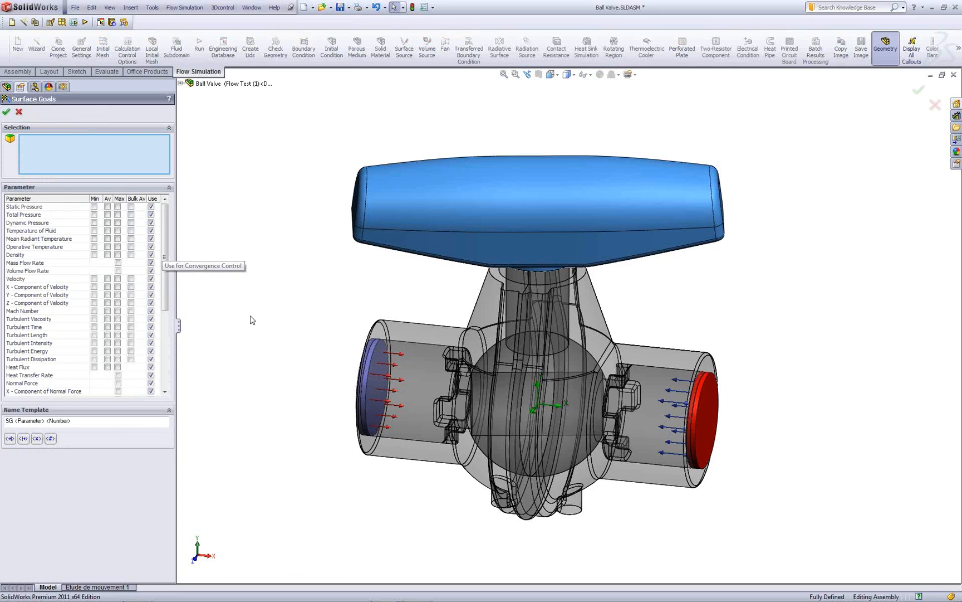
left_click(388, 381)
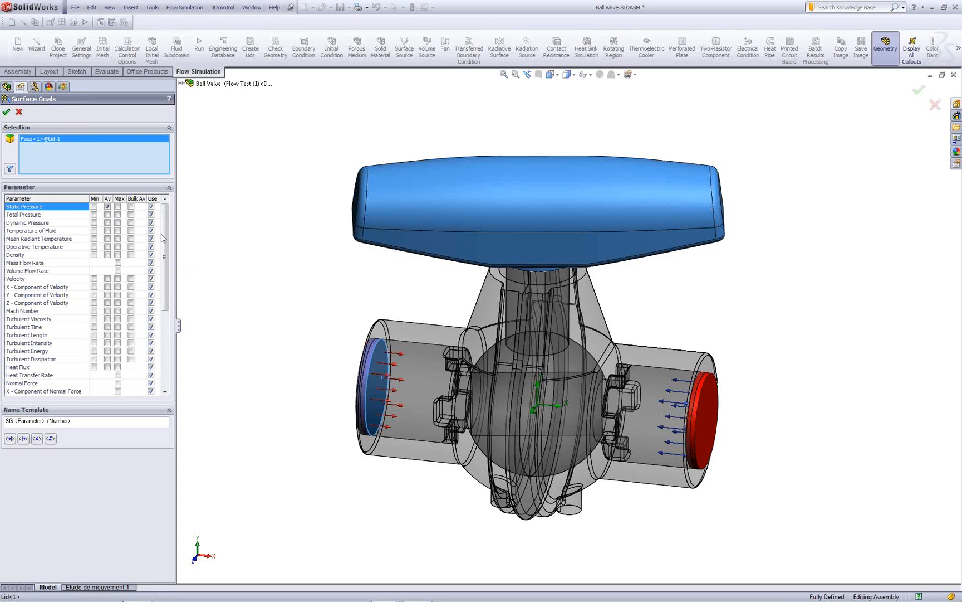
left_click(6, 112)
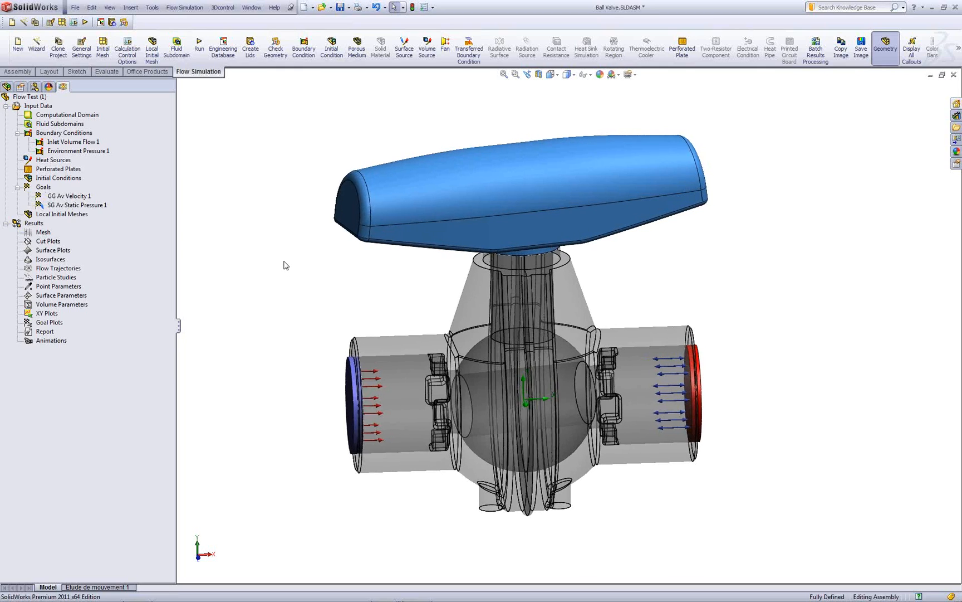
Step: Run a new calculation on this computer with 2 CPUs and add a solver goal plot containing both goals
left_click(199, 55)
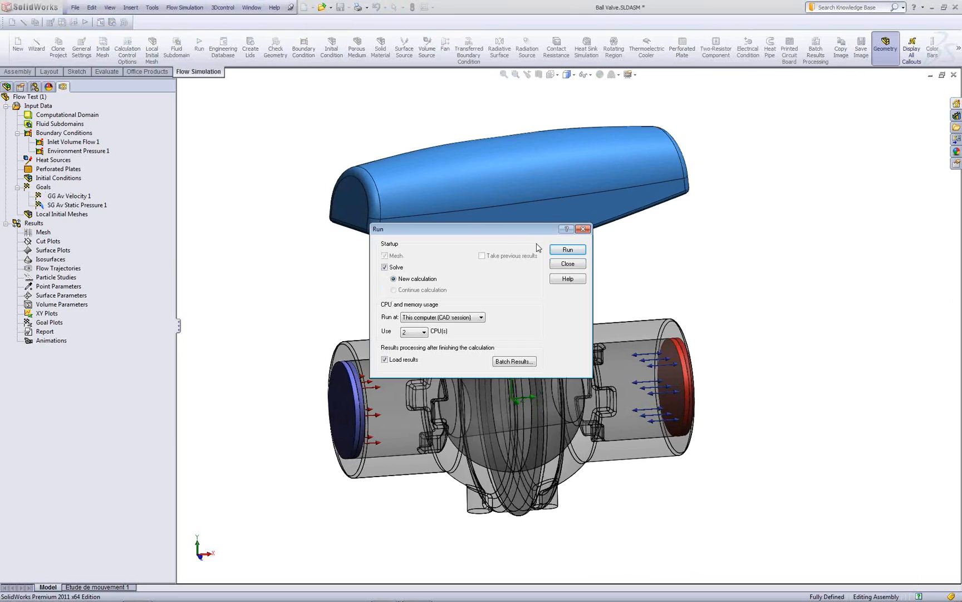
left_click(566, 250)
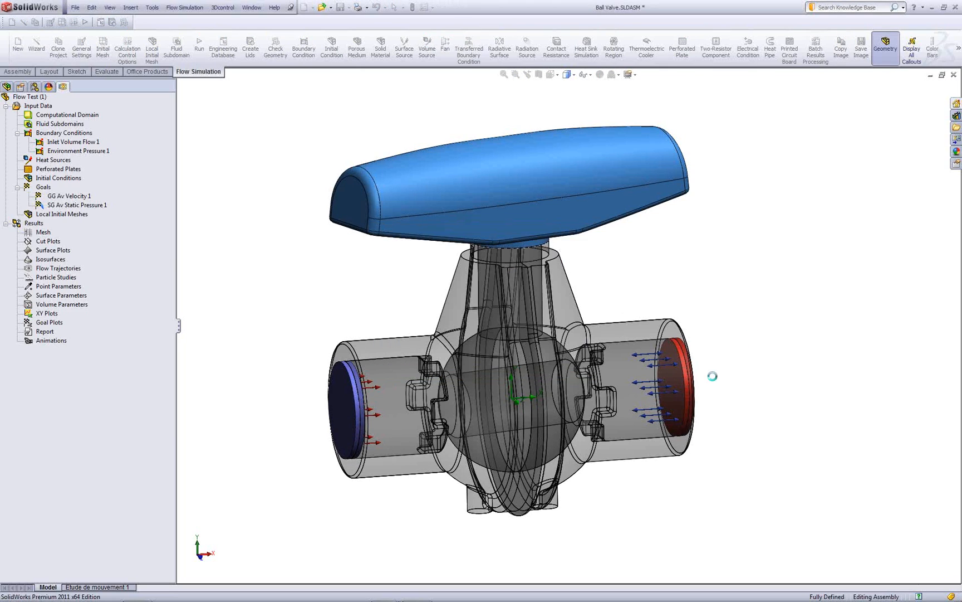
mouse_move(579, 601)
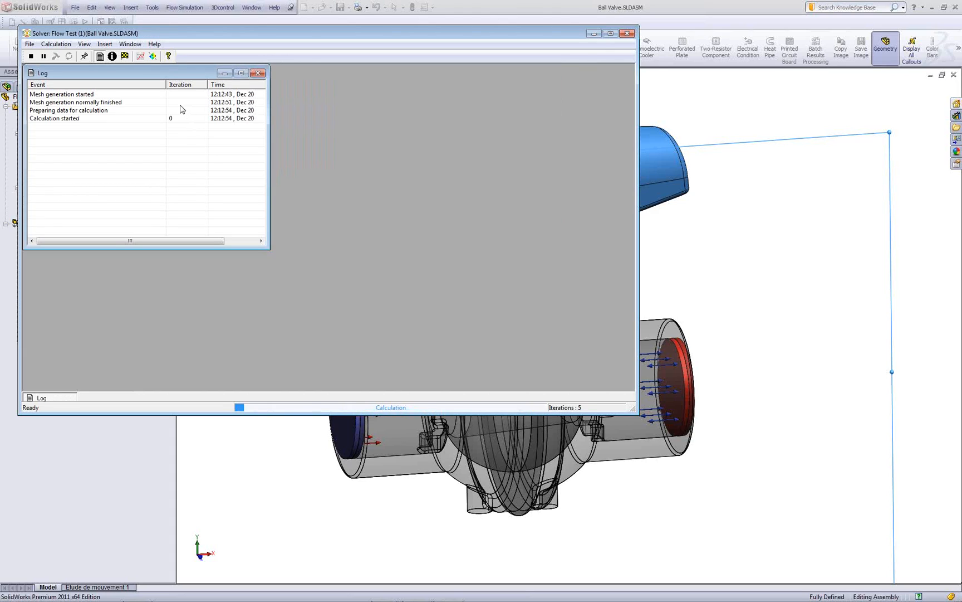
left_click(141, 56)
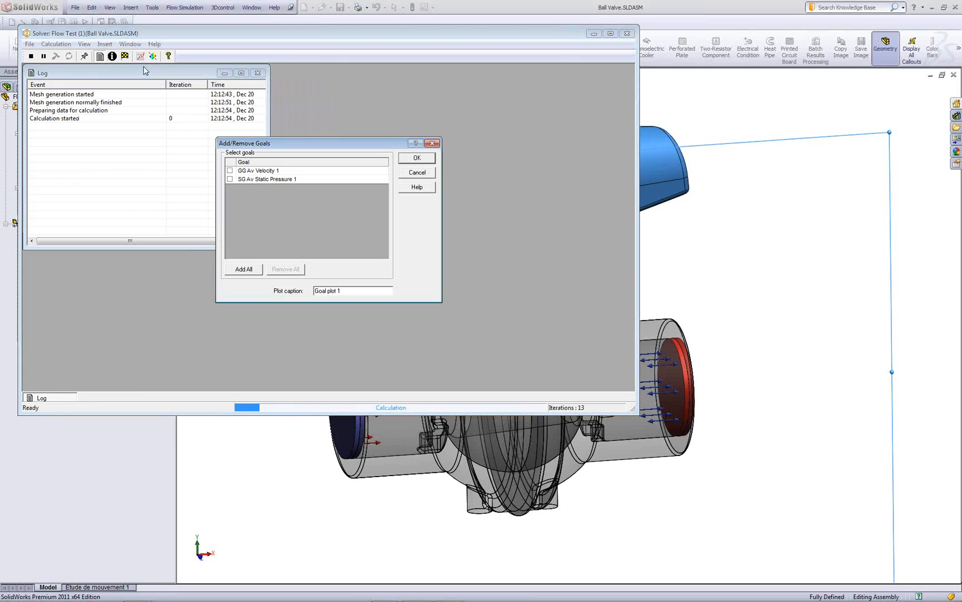
left_click(249, 270)
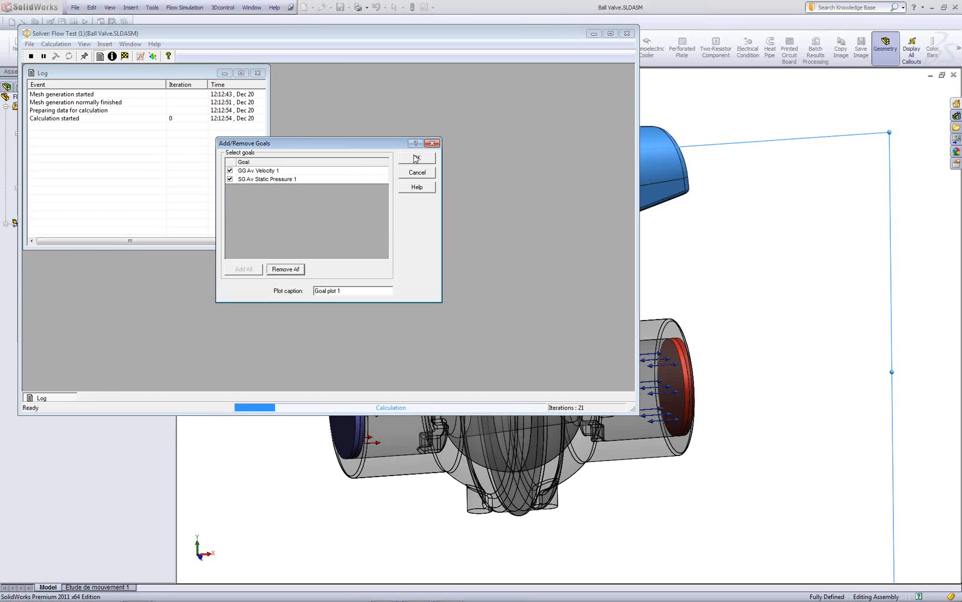
left_click(416, 158)
Step: Review the current values and convergence curves of both goals in the goal plot, and close the plot and the solver
left_click_drag(239, 191, 239, 152)
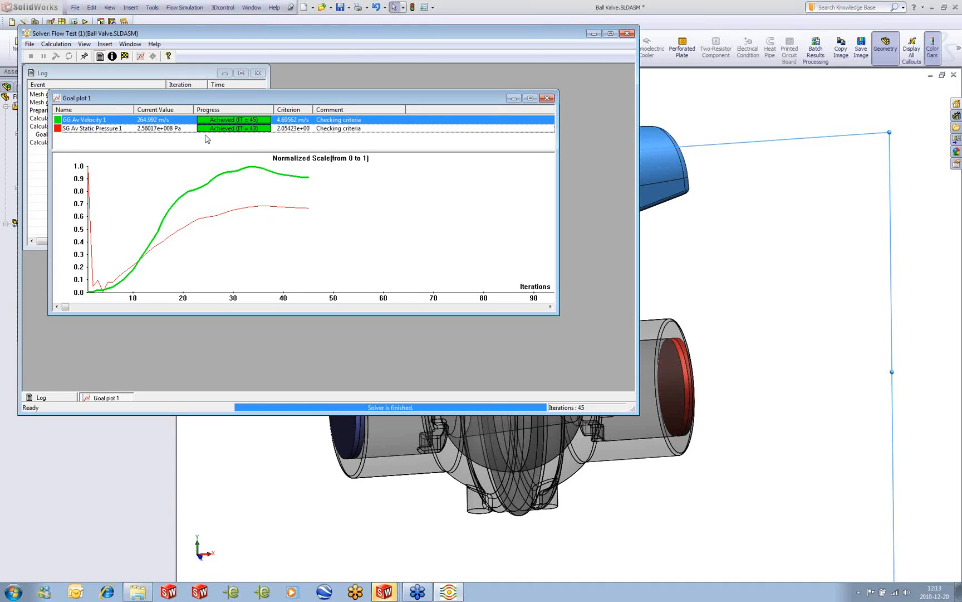
left_click_drag(192, 109, 207, 109)
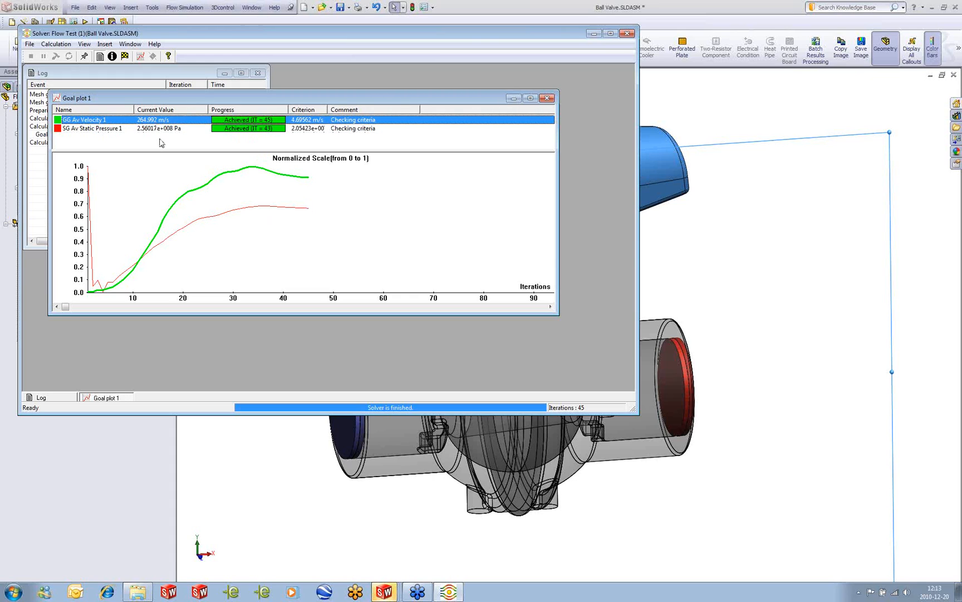
left_click(156, 130)
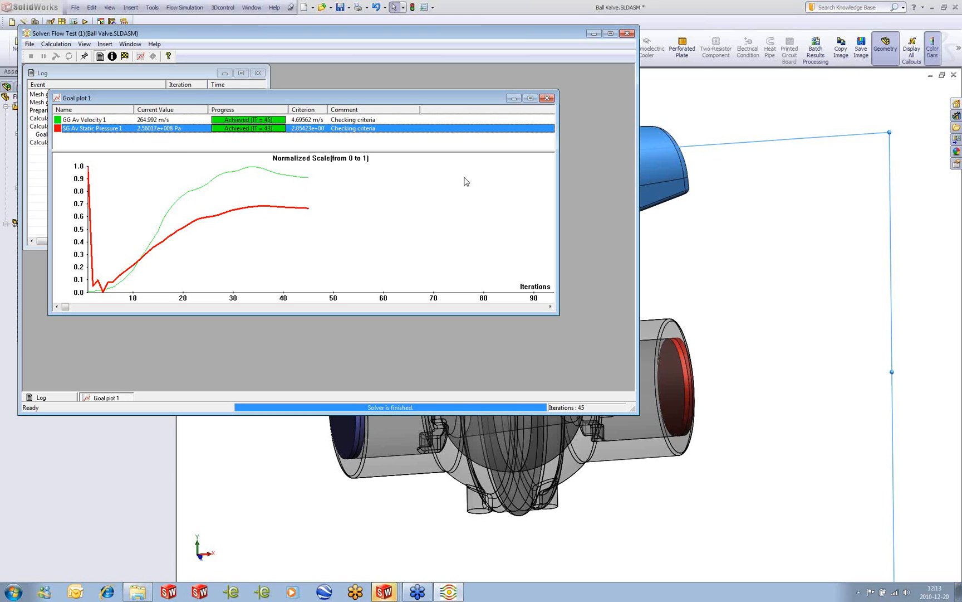
left_click(547, 98)
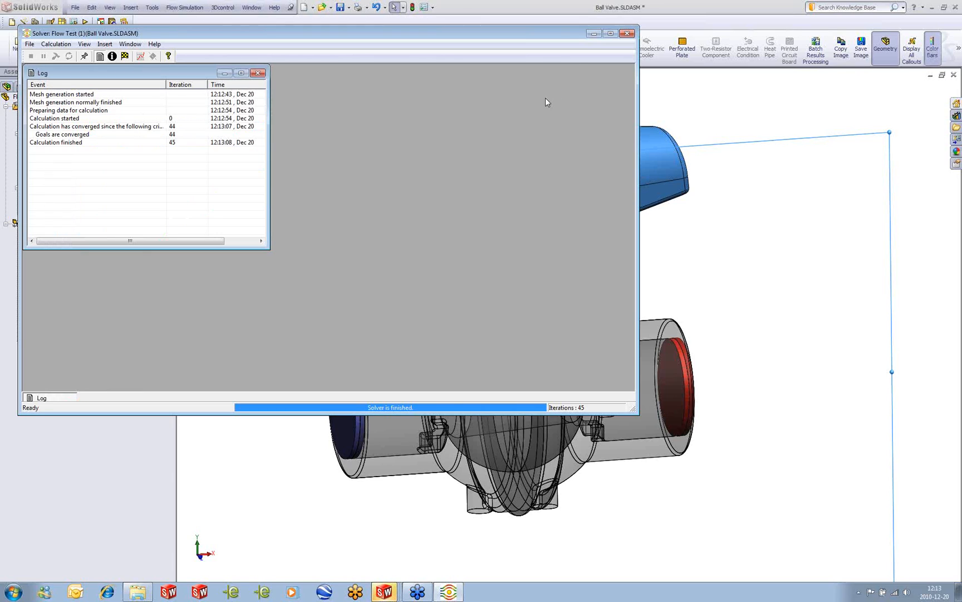
left_click(627, 34)
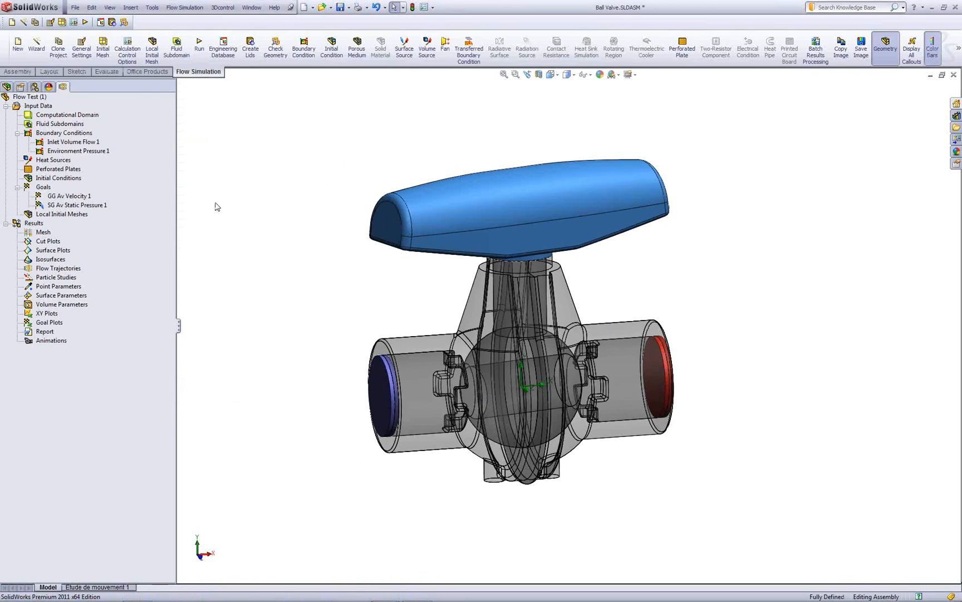
Step: Make the blue handle transparent and start a cut plot of pressure contours on Plane1, shifting its legend off the model
left_click(484, 232)
left_click(547, 176)
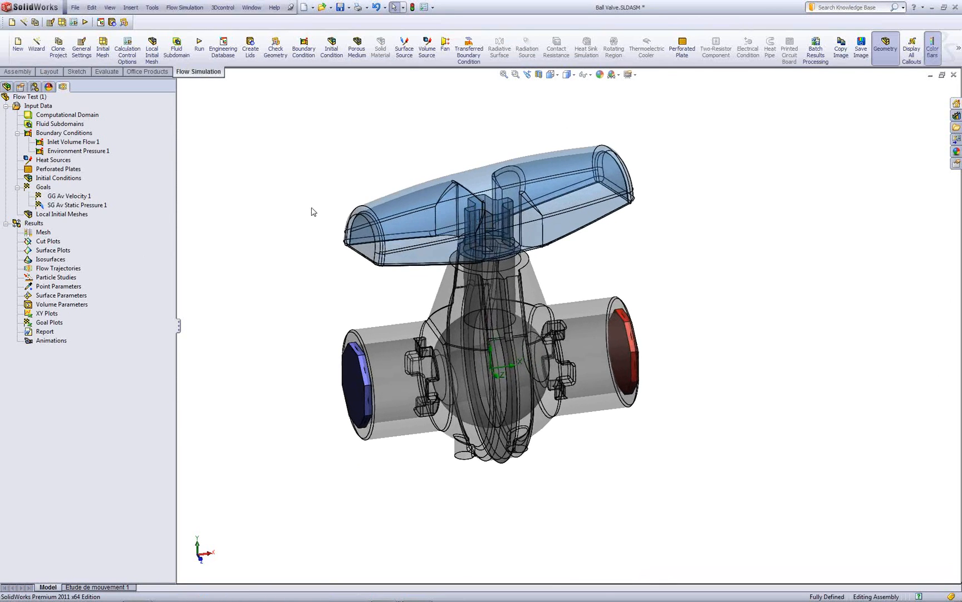
right_click(45, 241)
left_click(60, 250)
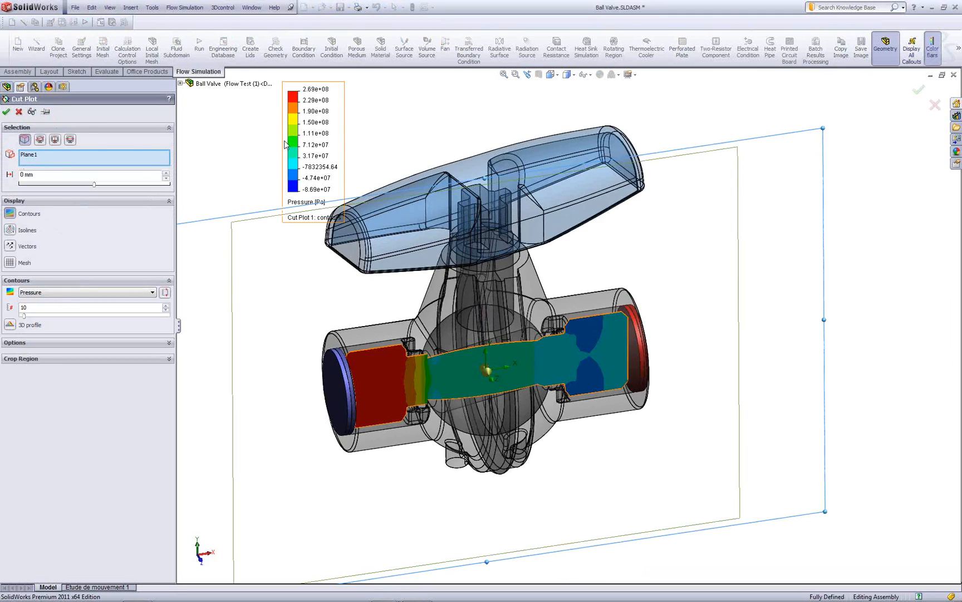
left_click_drag(287, 142, 245, 164)
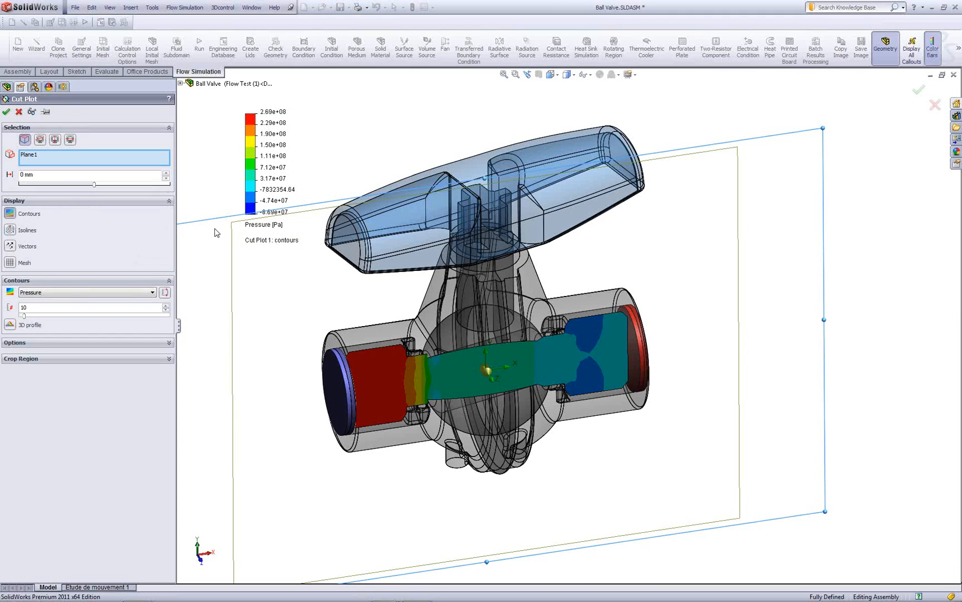
Step: Set the pressure cut plot's number of contour levels to 29 and move the colour legend further from the valve
middle_click_drag(255, 246, 285, 280)
key("ctrl+1")
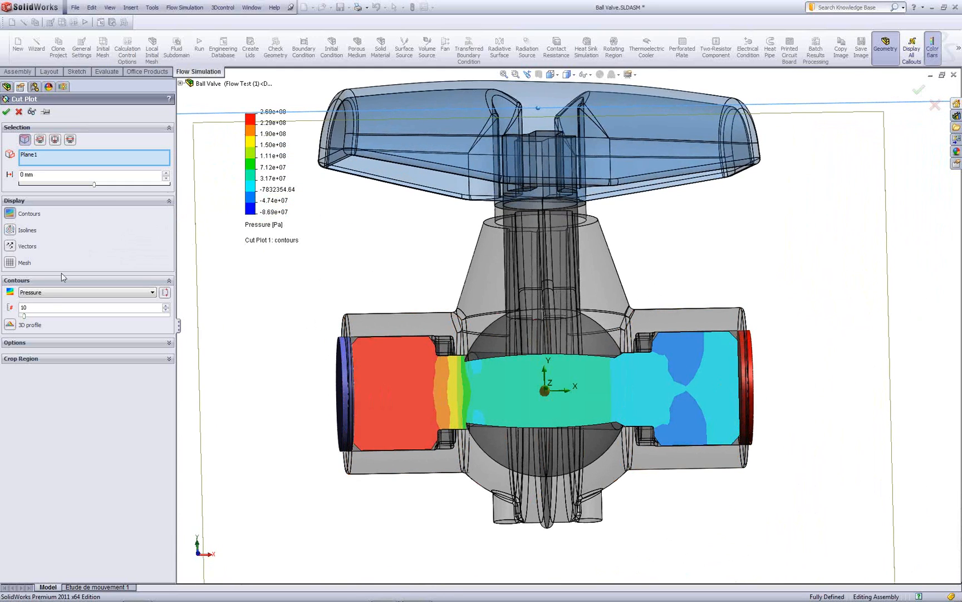
left_click_drag(24, 316, 37, 321)
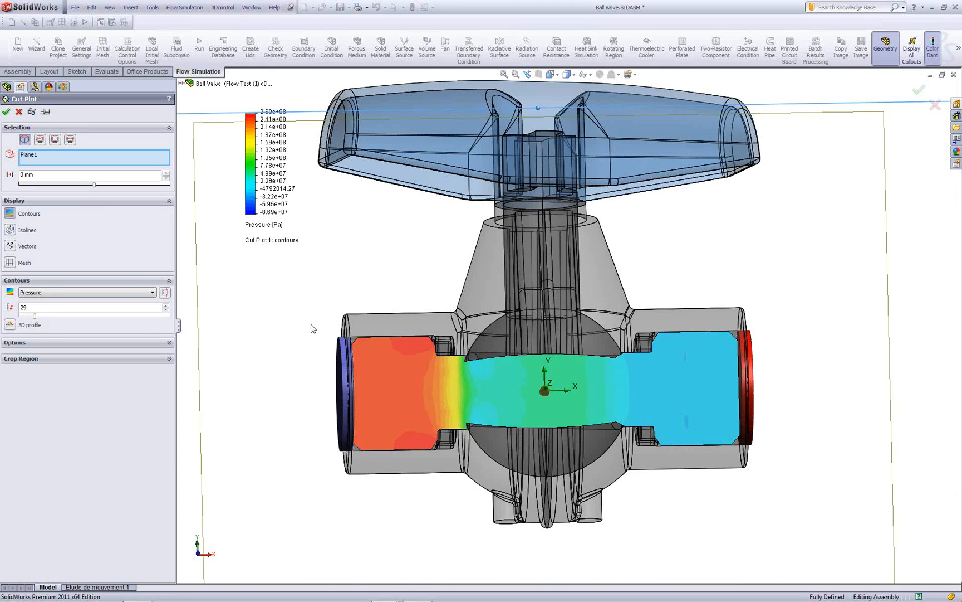
middle_click_drag(311, 327, 273, 222)
left_click_drag(241, 185, 223, 210)
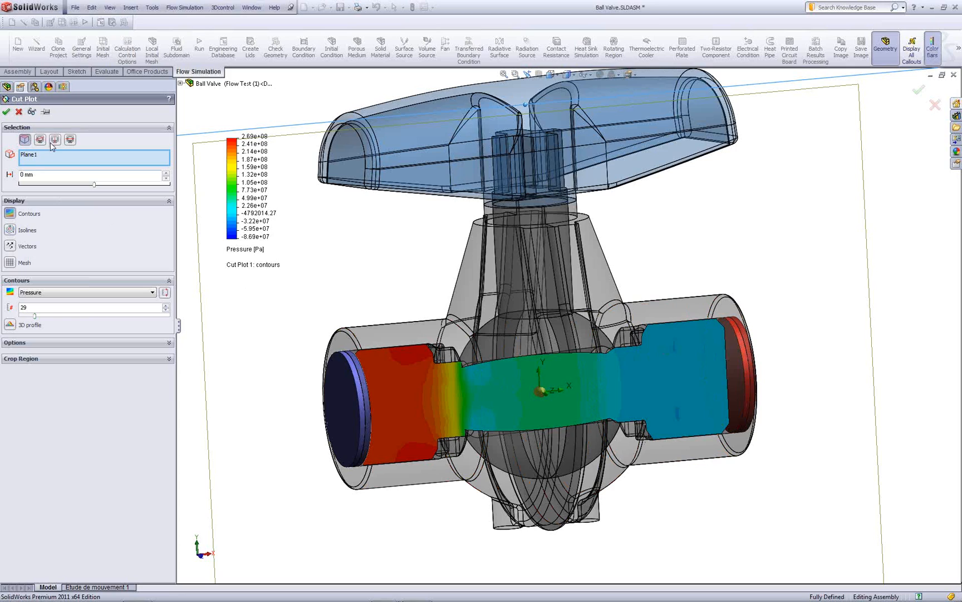
Step: Switch the cut plot's contours to Velocity and examine the distribution through the valve passage
left_click(59, 293)
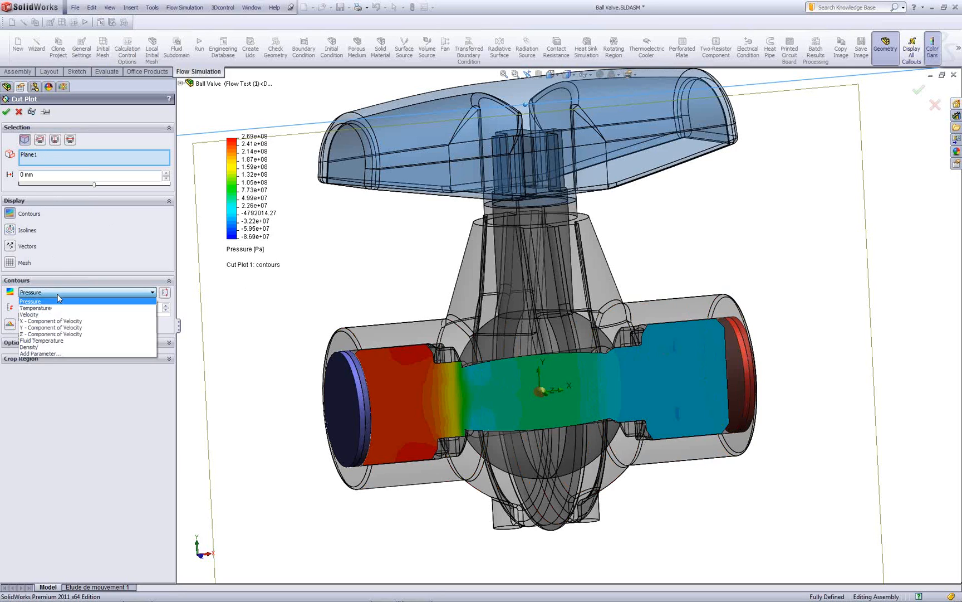
left_click(59, 304)
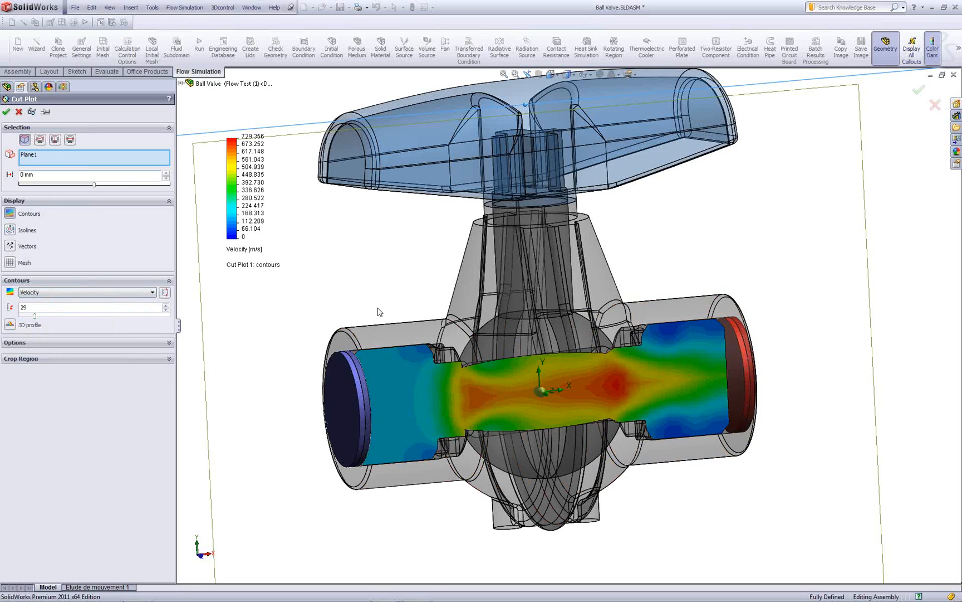
middle_click_drag(356, 229, 252, 124)
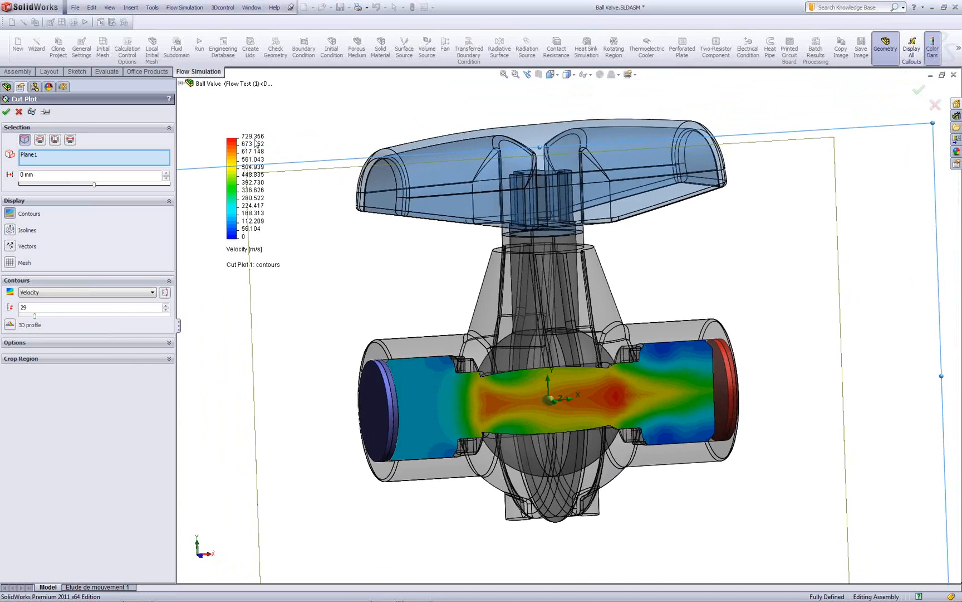
middle_click_drag(412, 283, 402, 261)
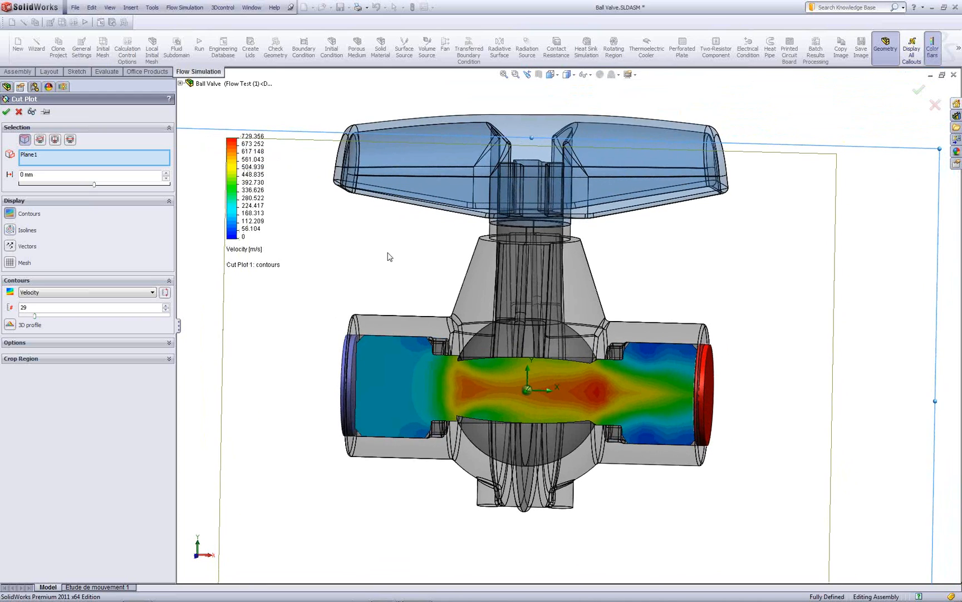
mouse_move(389, 257)
middle_mouse_down()
mouse_move(387, 219)
mouse_move(395, 266)
mouse_move(382, 251)
middle_mouse_up()
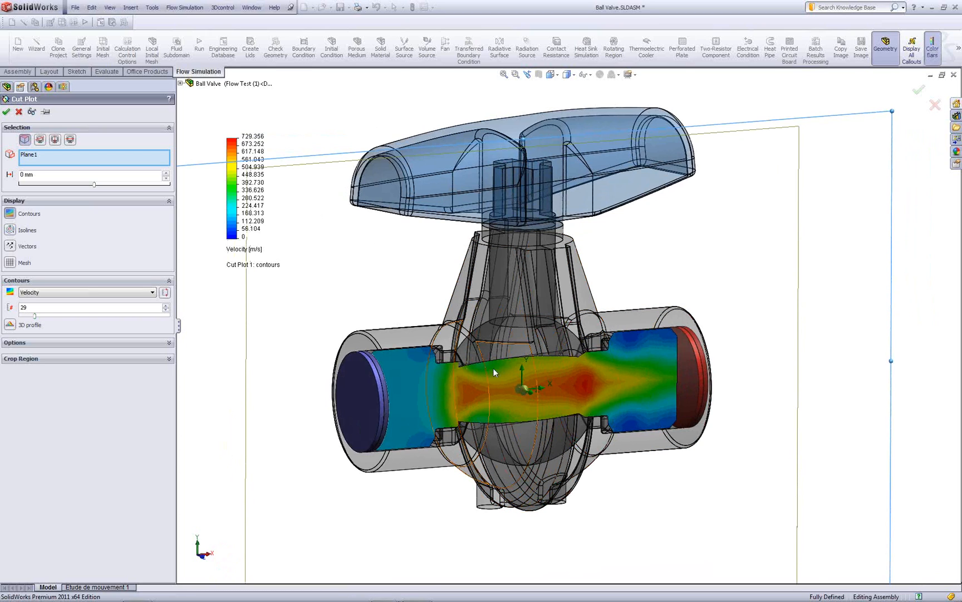
Step: Move the velocity cut plot from Plane1 to Plane2 and examine the flow section from the top view
middle_click_drag(372, 285, 371, 277)
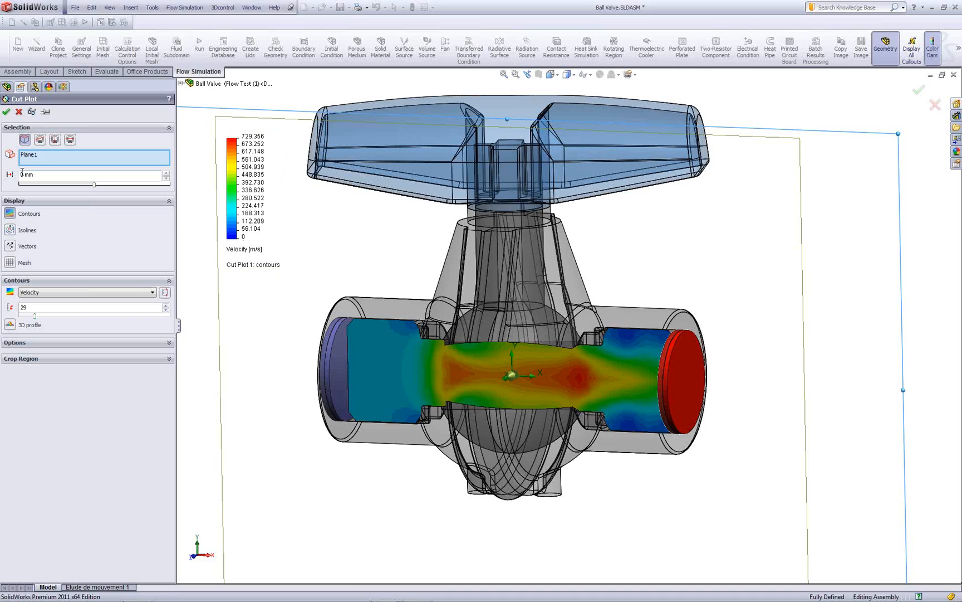
left_click(35, 157)
left_click(214, 129)
left_click(181, 83)
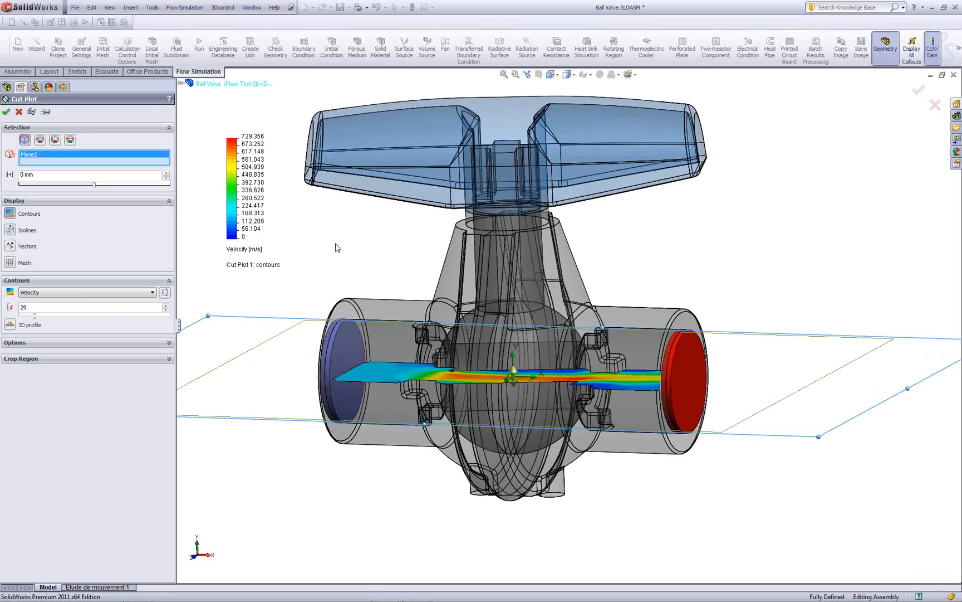
key("ctrl+5")
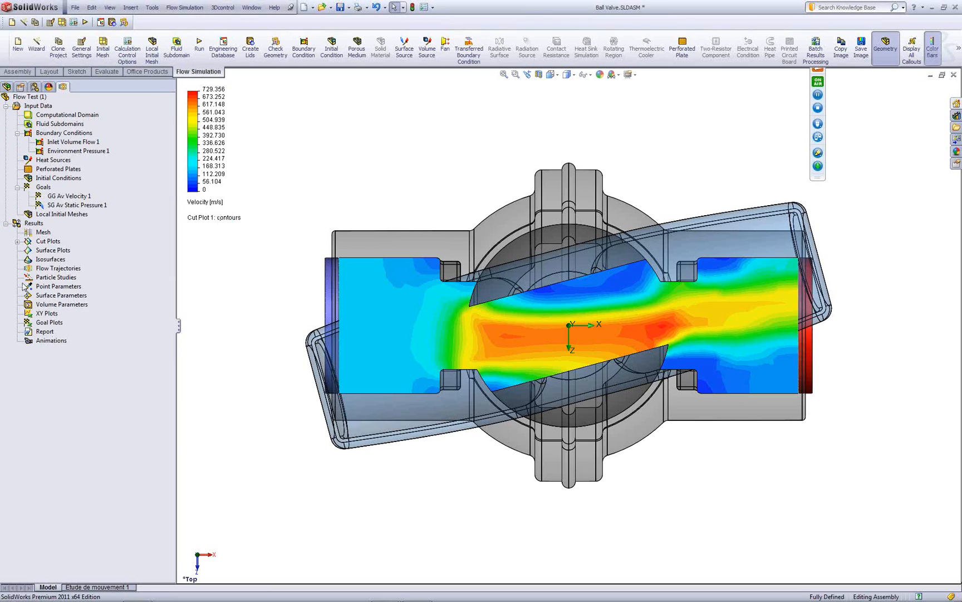
Step: Hide Cut Plot 1 in the results
left_click(18, 241)
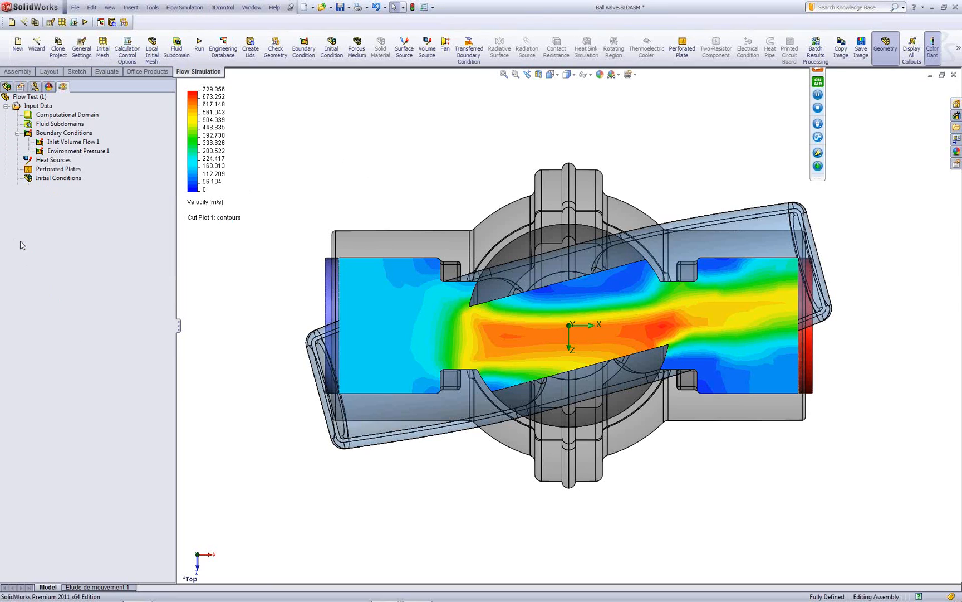
right_click(58, 250)
left_click(65, 273)
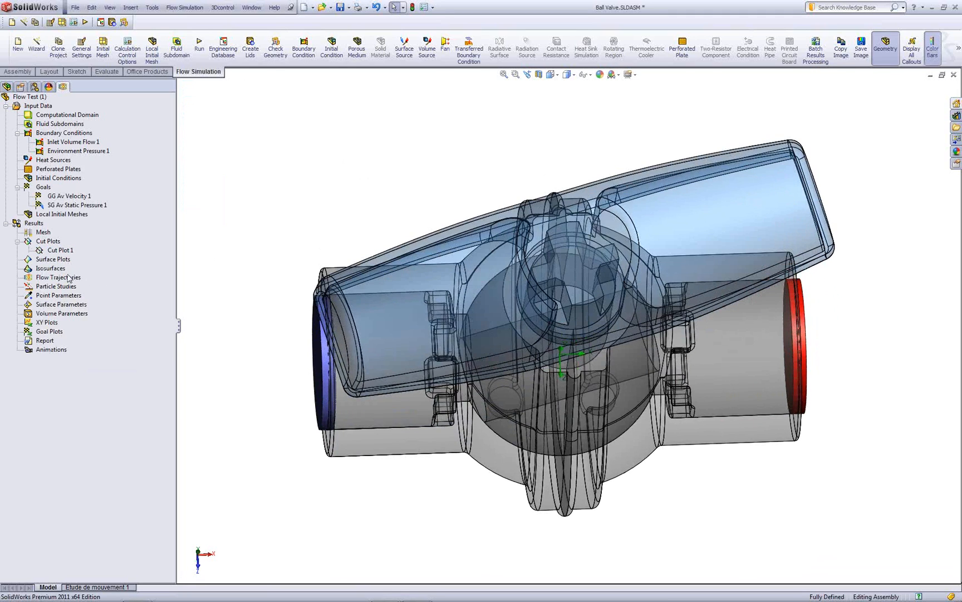
Step: Start a flow trajectories plot with 20 starting points, drawn as arrows
right_click(63, 279)
left_click(112, 285)
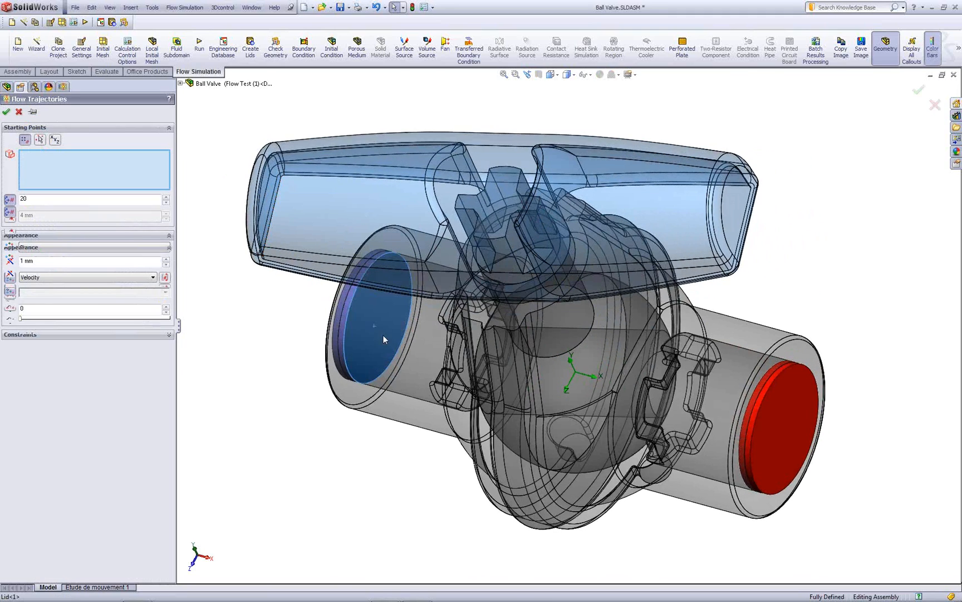
double_click(18, 198)
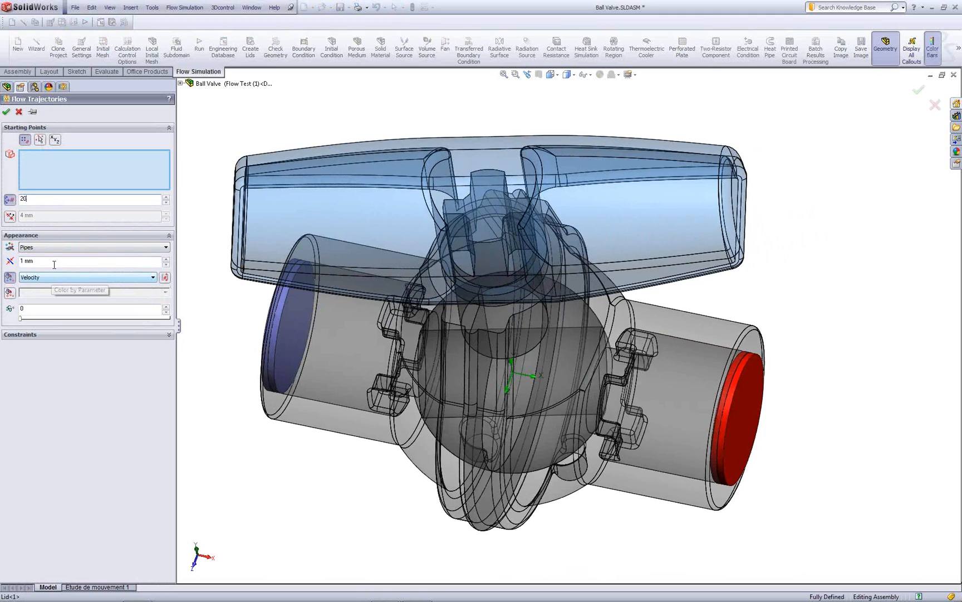
left_click(53, 247)
left_click(31, 289)
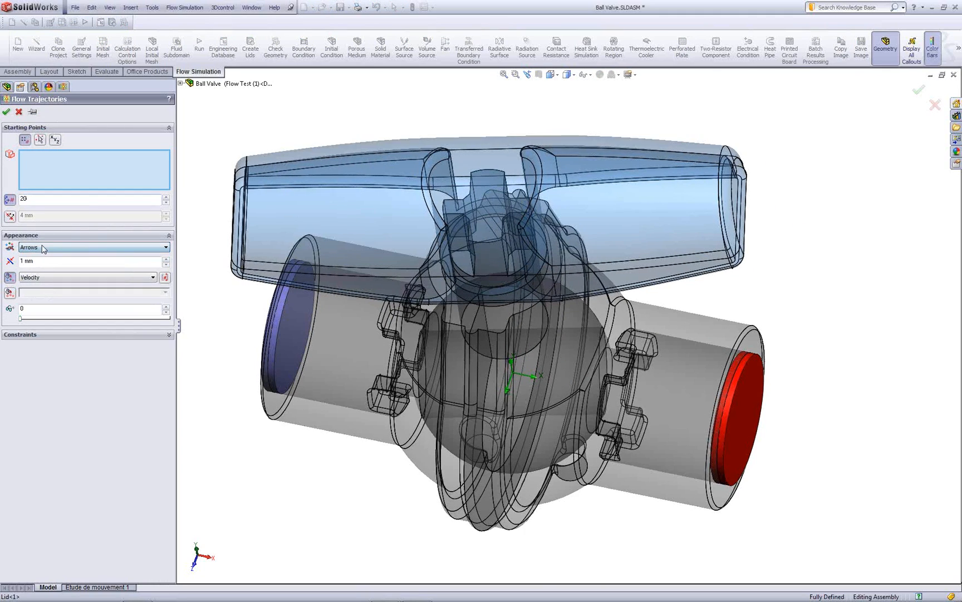
Step: Use the inner face of the blue inlet lid as the trajectories' starting surface and generate the velocity-coloured arrows
left_click(6, 112)
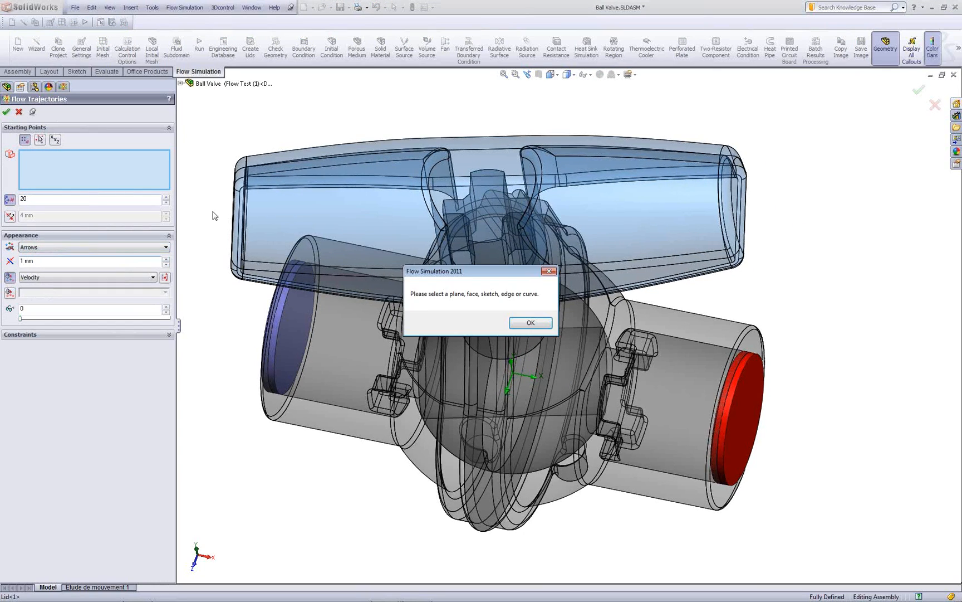
left_click(529, 323)
left_click(298, 328)
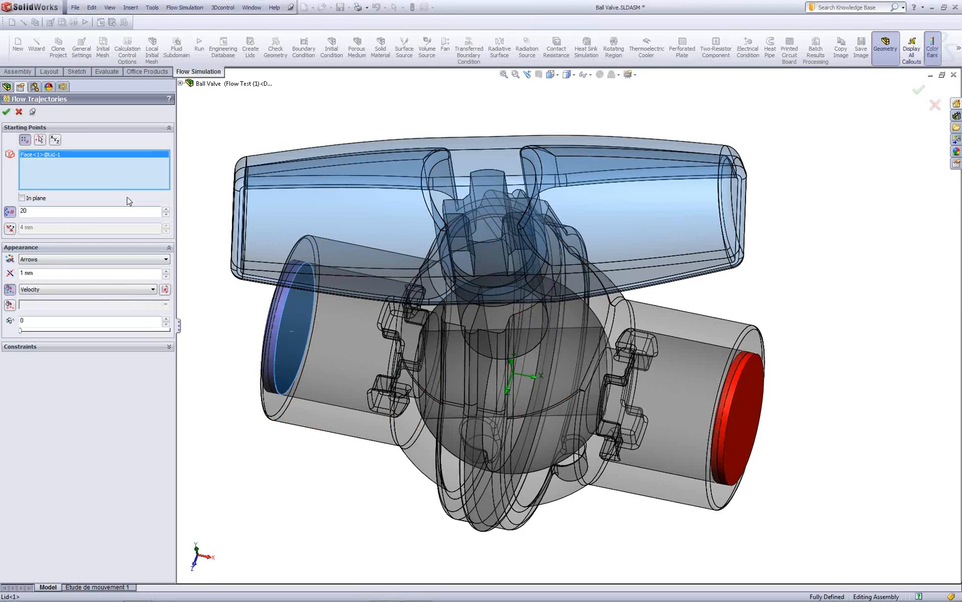
left_click(6, 111)
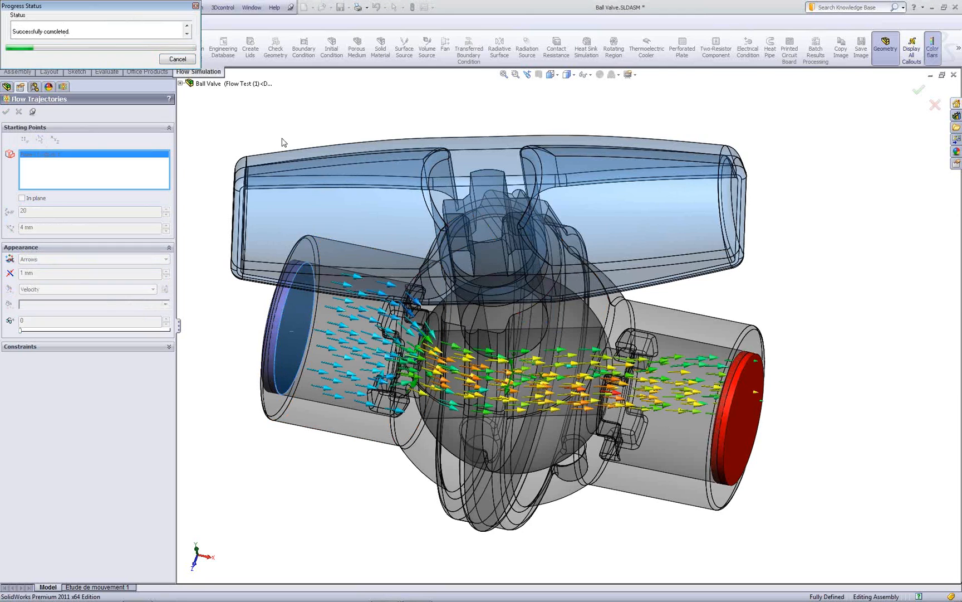
middle_click_drag(323, 275, 234, 267)
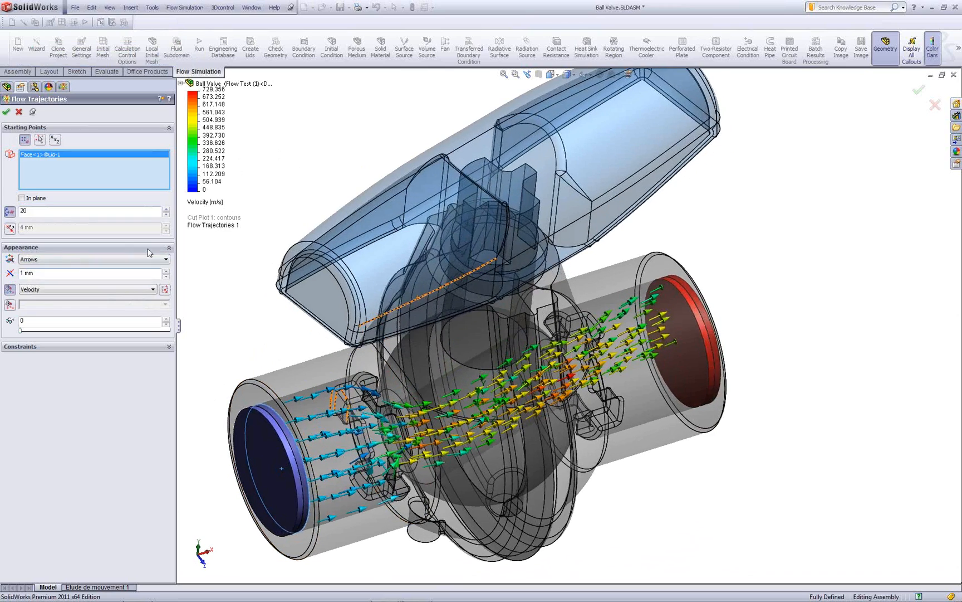
left_click(19, 113)
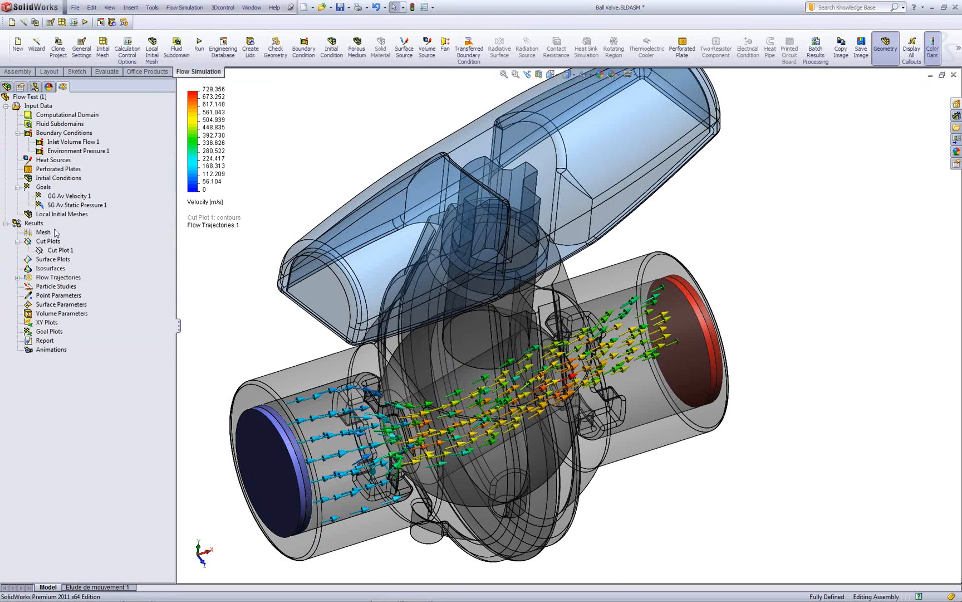
Step: Play the animation of Flow Trajectories 1, watch the arrows pass through the valve, and stop the playback
left_click(17, 278)
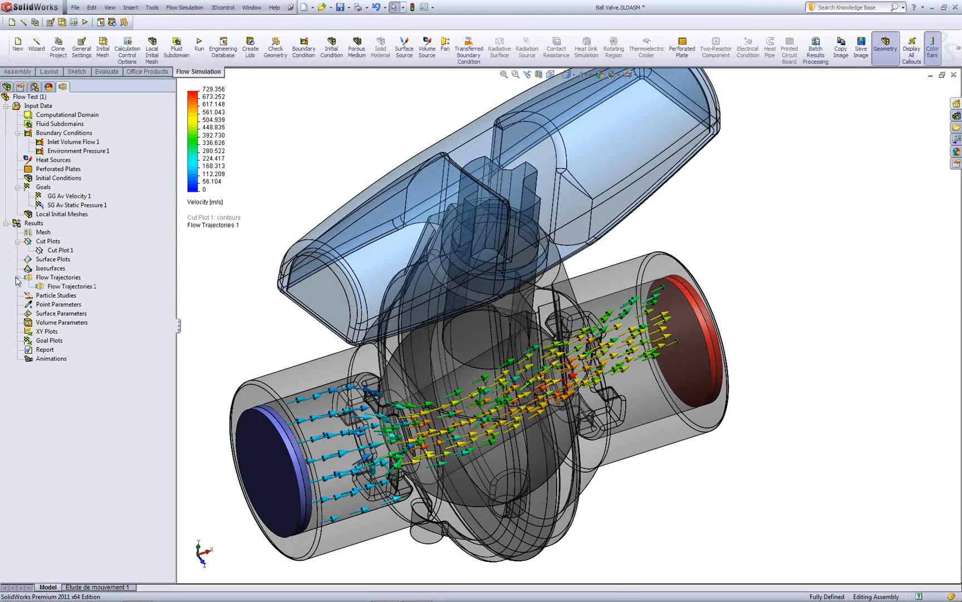
right_click(45, 288)
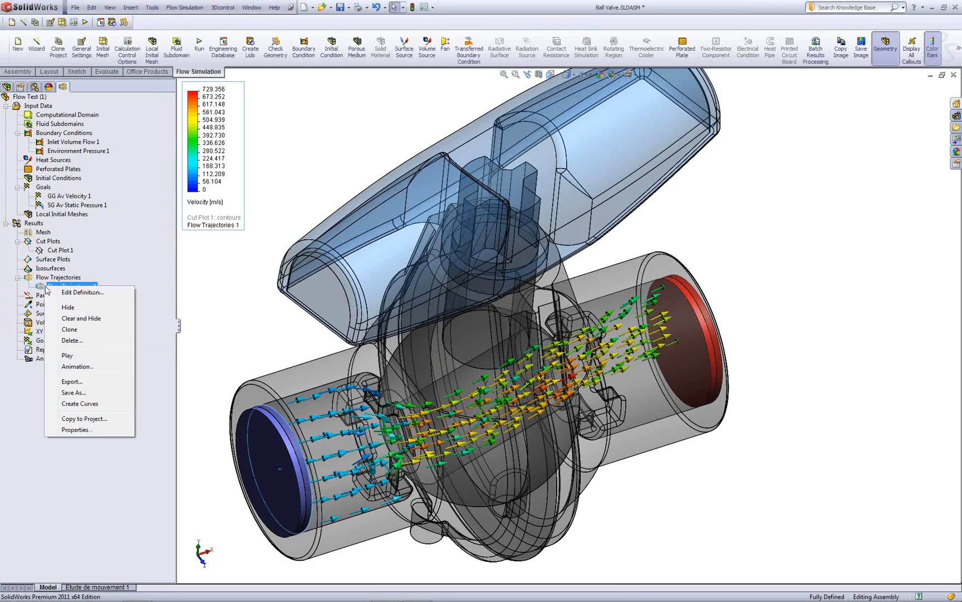
left_click(68, 355)
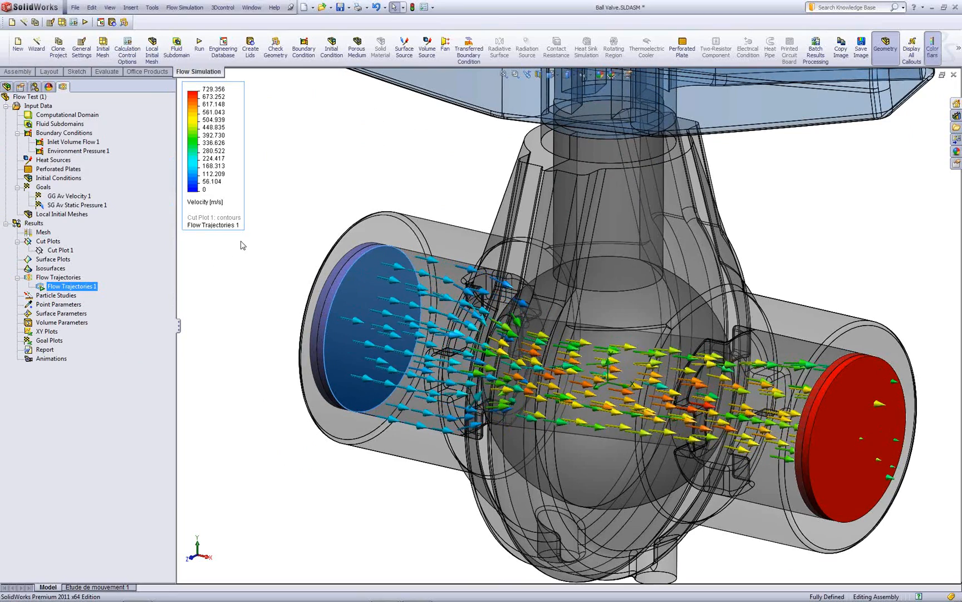
right_click(82, 284)
left_click(180, 317)
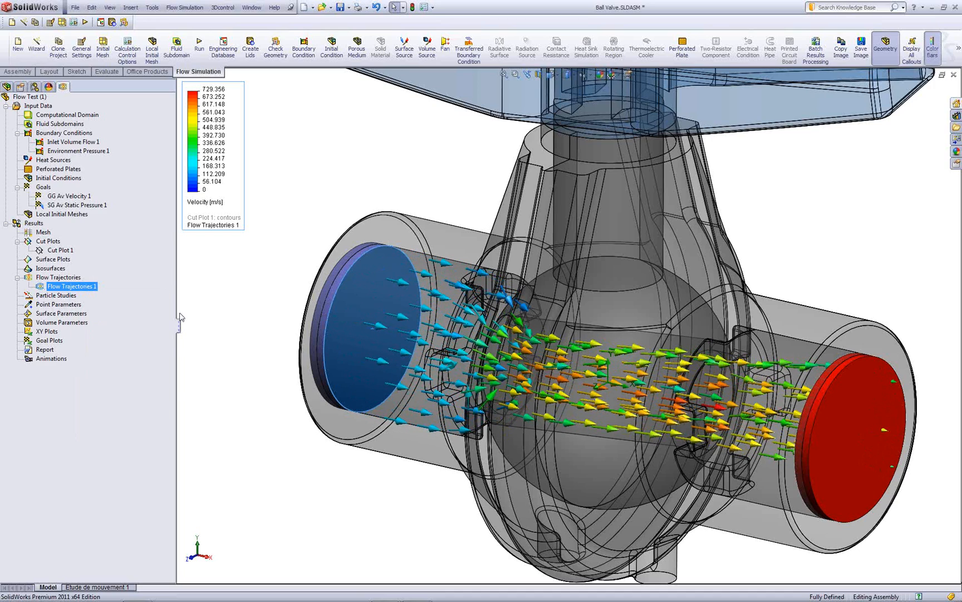
left_click(795, 76)
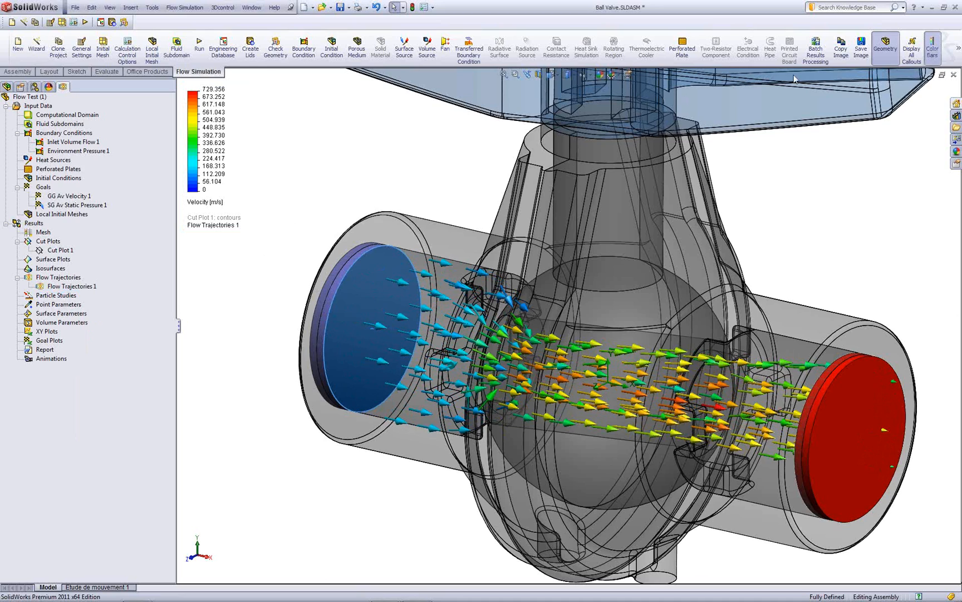
key("f")
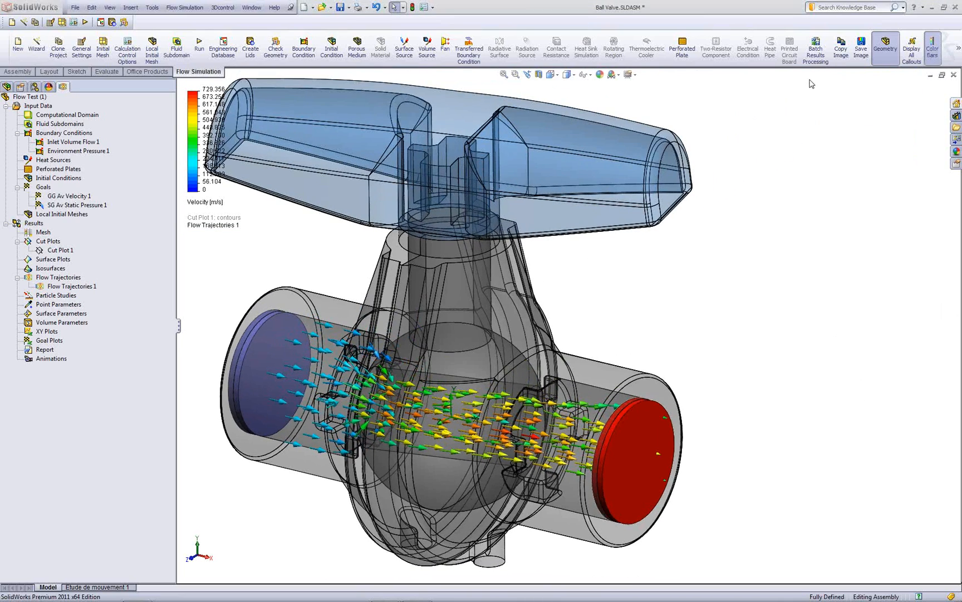
Step: Hide Flow Trajectories 1 and close the ball valve assembly
right_click(62, 287)
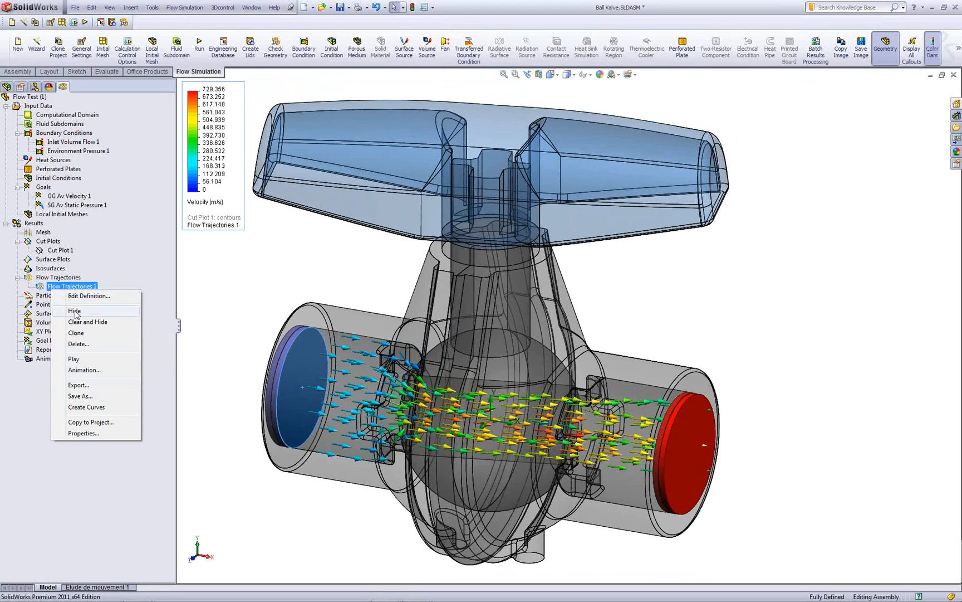
left_click(74, 310)
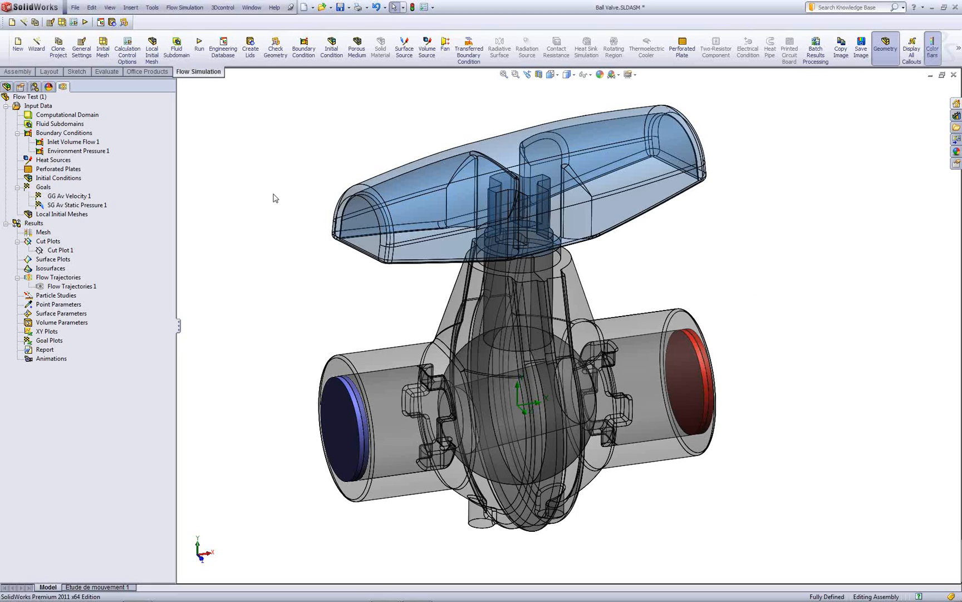
left_click(954, 74)
left_click(498, 322)
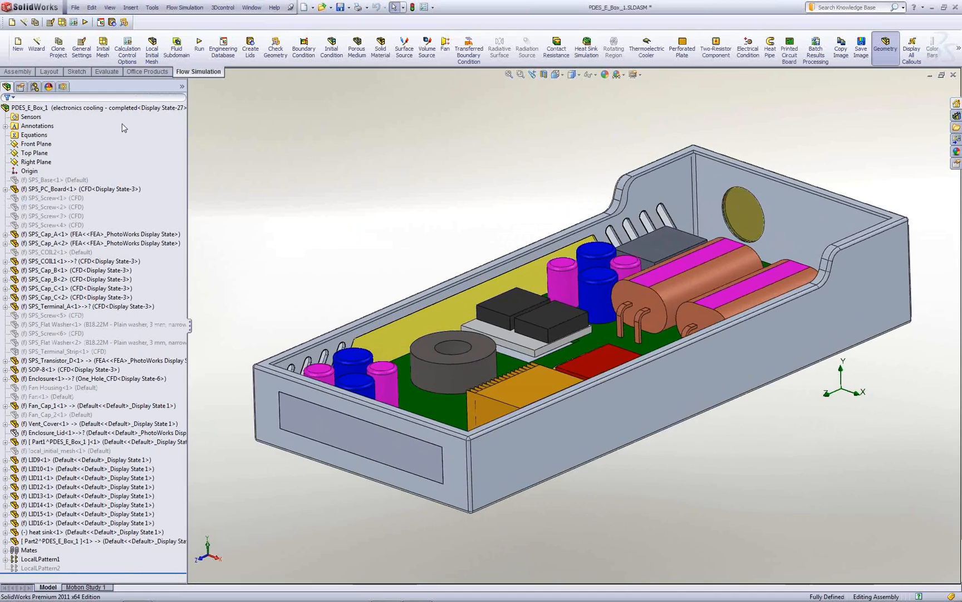
Step: Show the electronics cooling project of the PDES_E_Box_1 assembly and point out the round fan cap on the enclosure
left_click(64, 87)
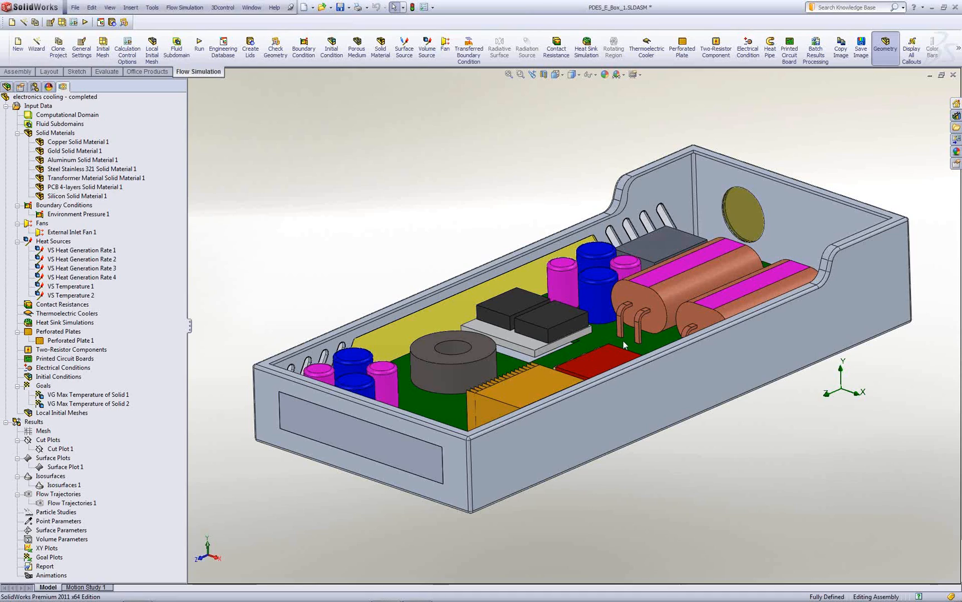
left_click(751, 217)
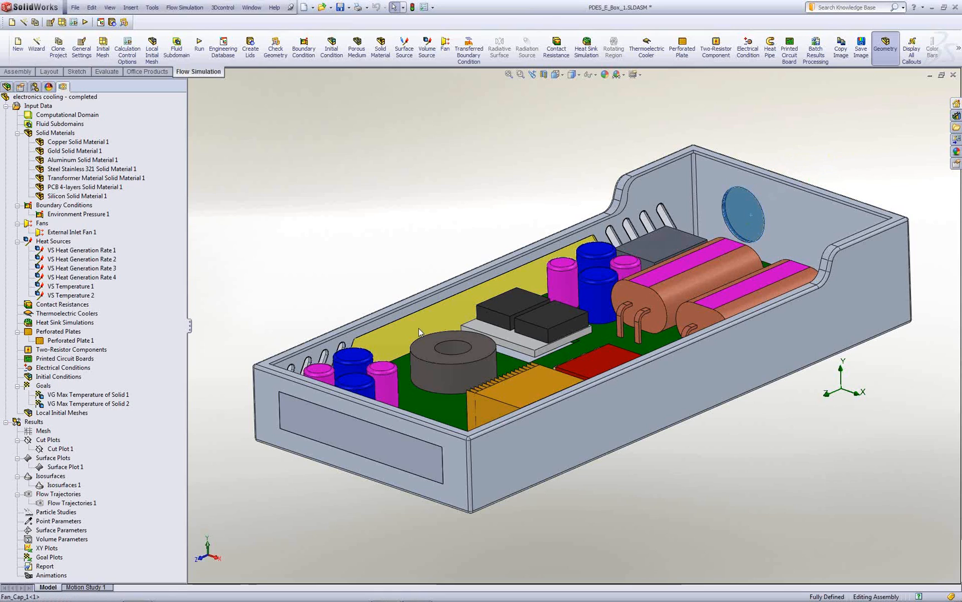
middle_click_drag(418, 328, 430, 337)
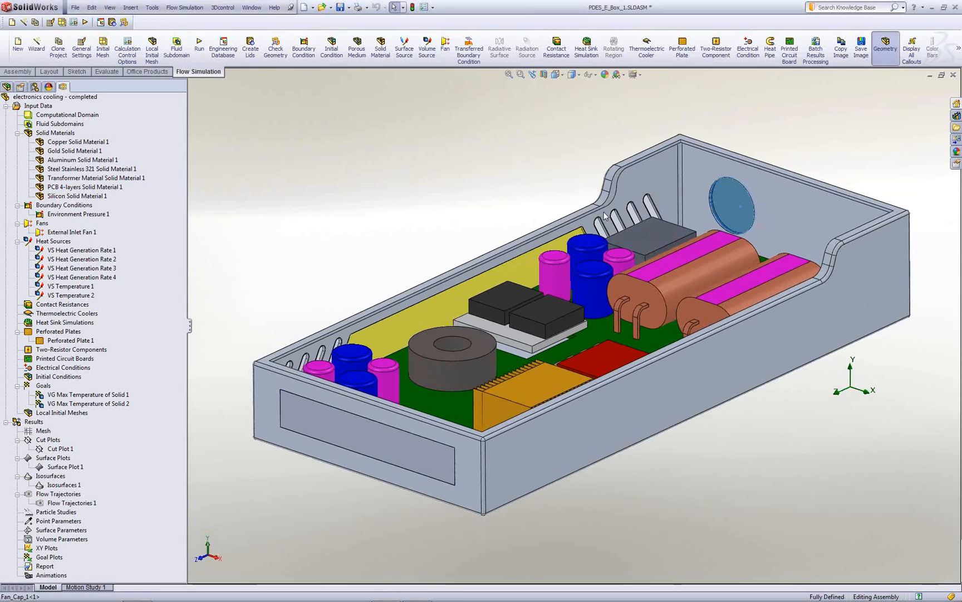
left_click(402, 234)
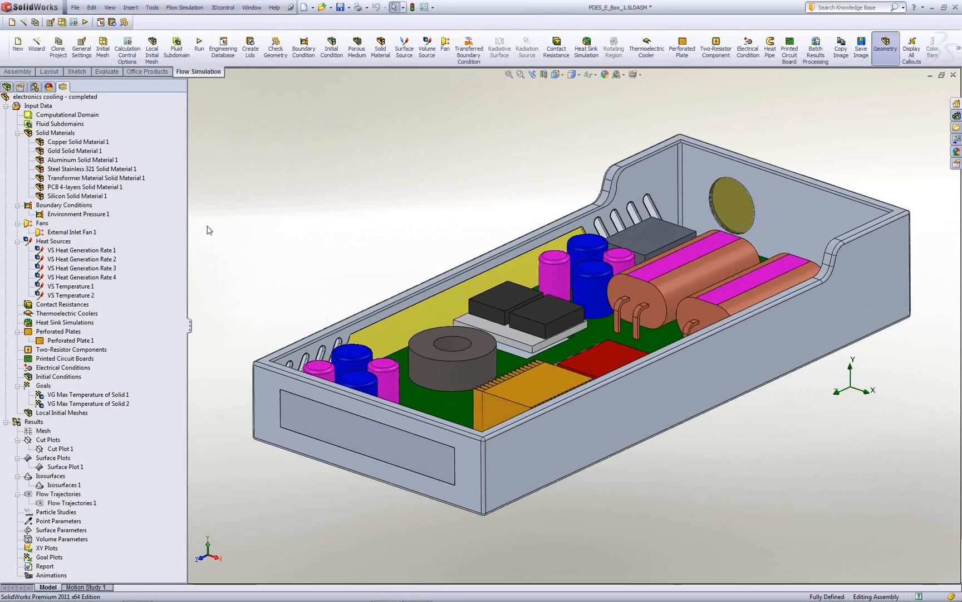
Step: Examine which components each solid material is assigned to, from copper, gold and aluminum through stainless steel, transformer material, PCB and silicon
left_click(47, 142)
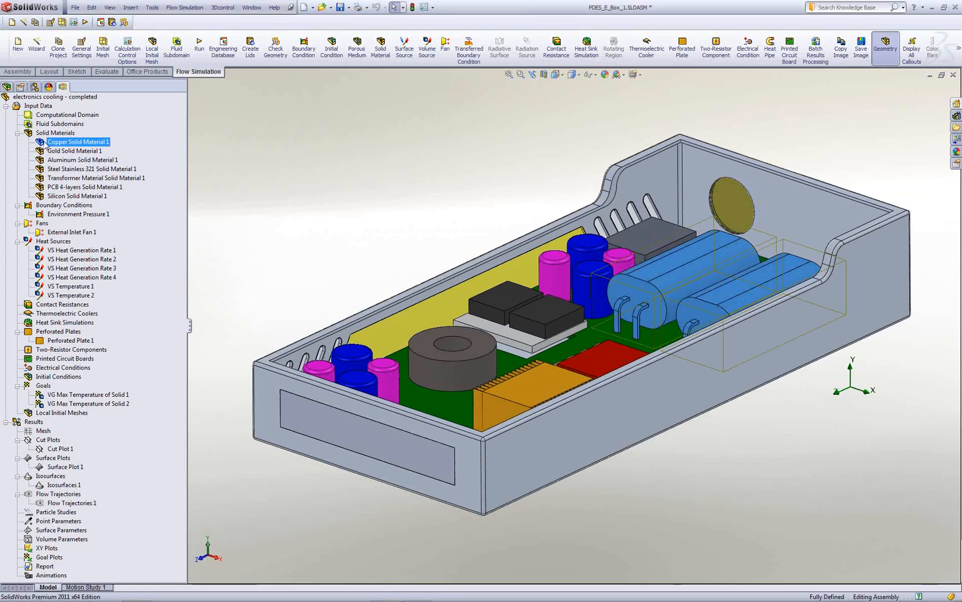
left_click(52, 152)
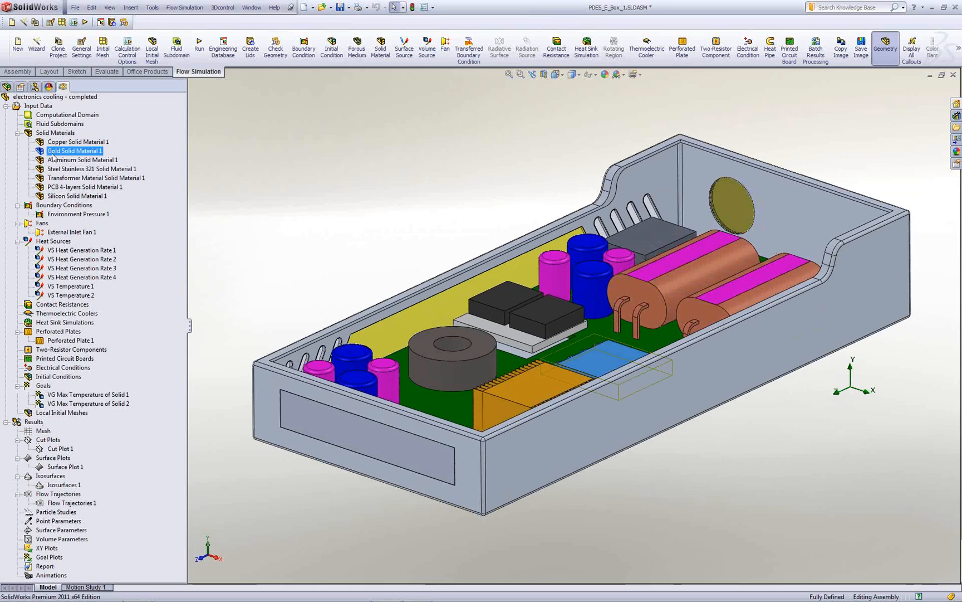
left_click(55, 160)
left_click(55, 170)
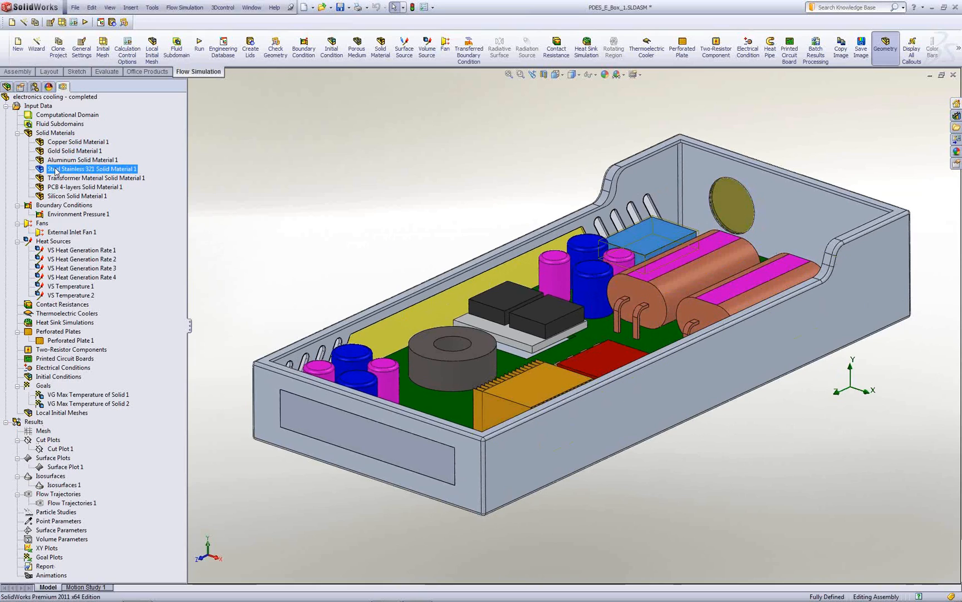
left_click(61, 178)
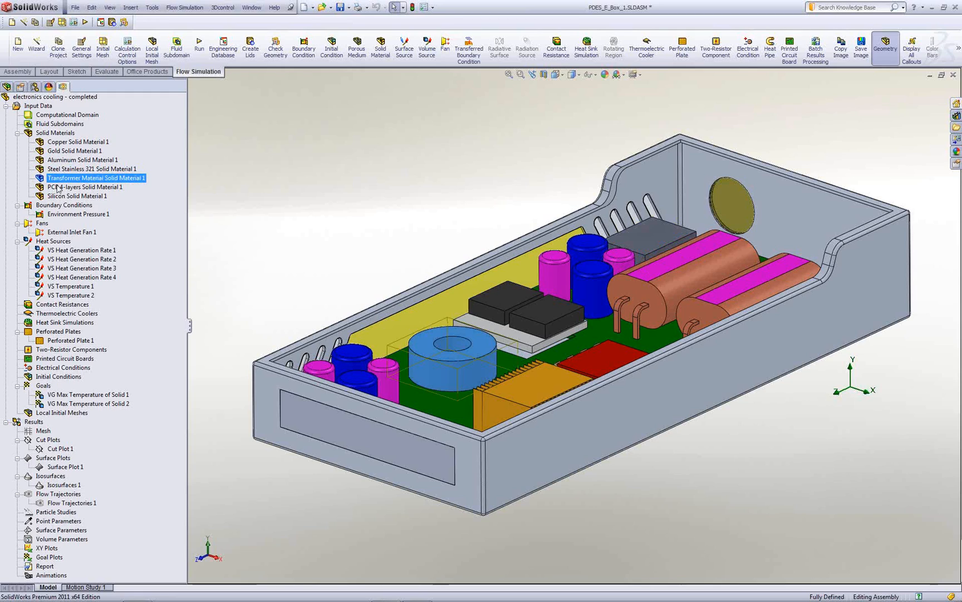
left_click(57, 187)
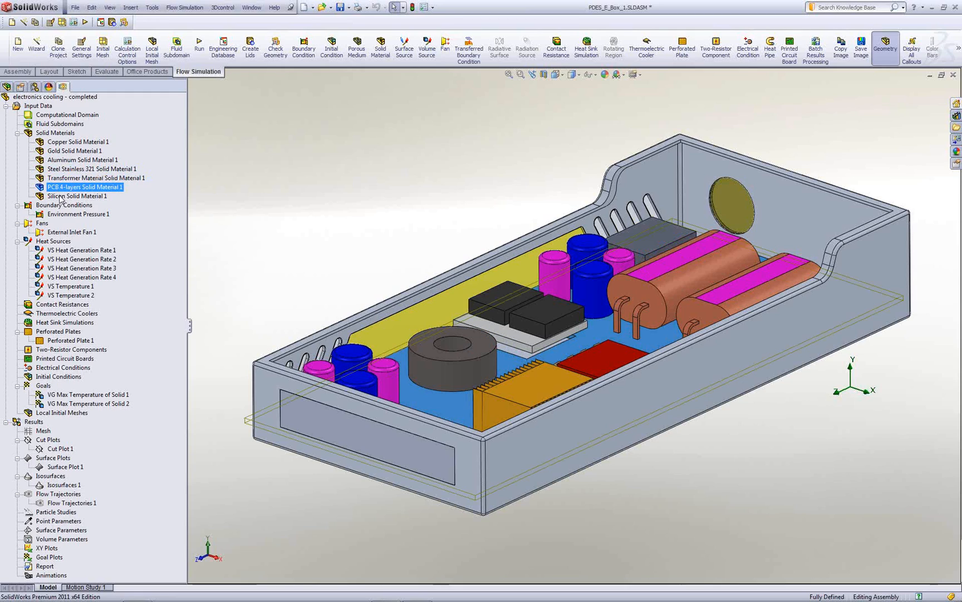
left_click(61, 197)
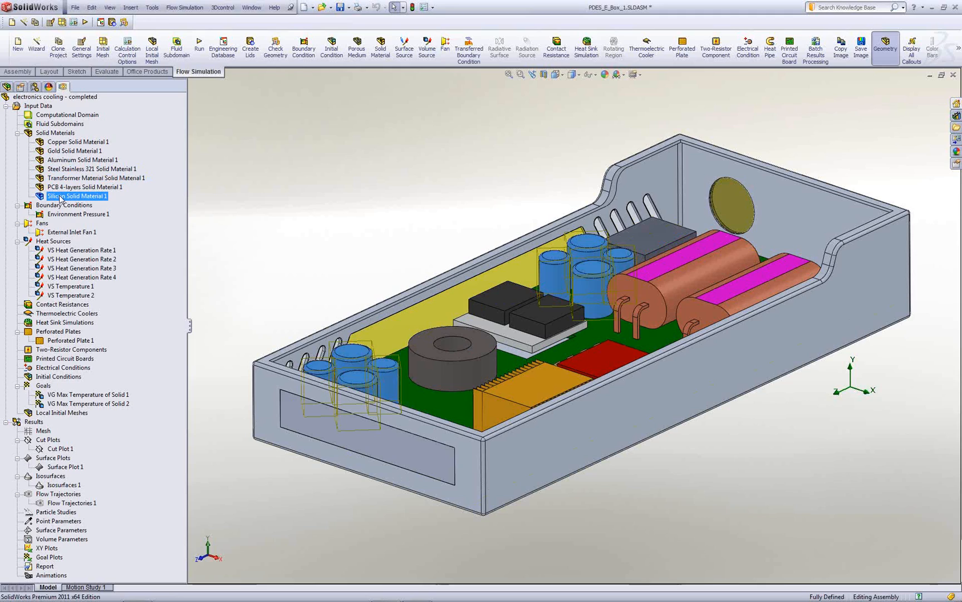
left_click(232, 197)
left_click(68, 188)
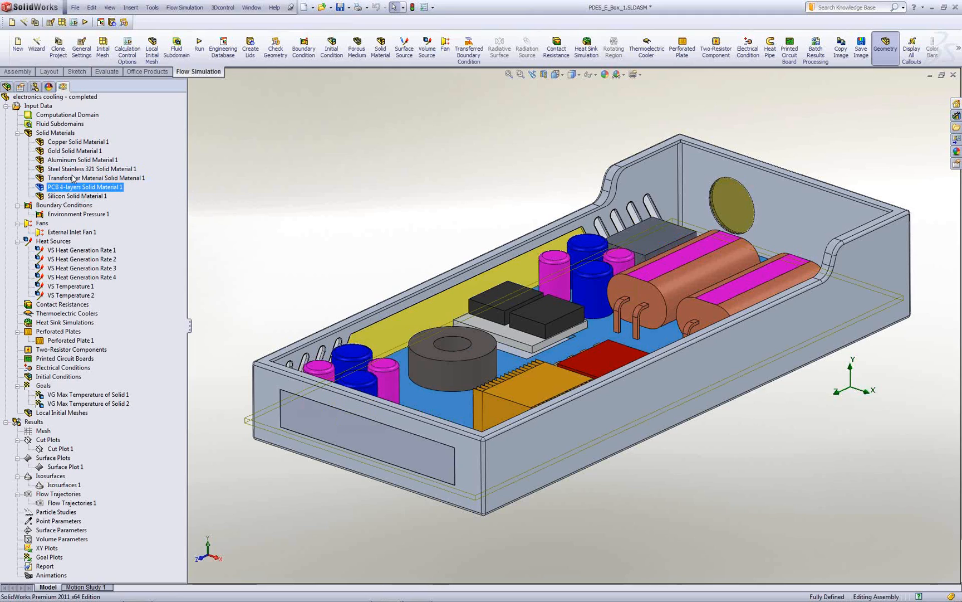
left_click(68, 170)
left_click(64, 160)
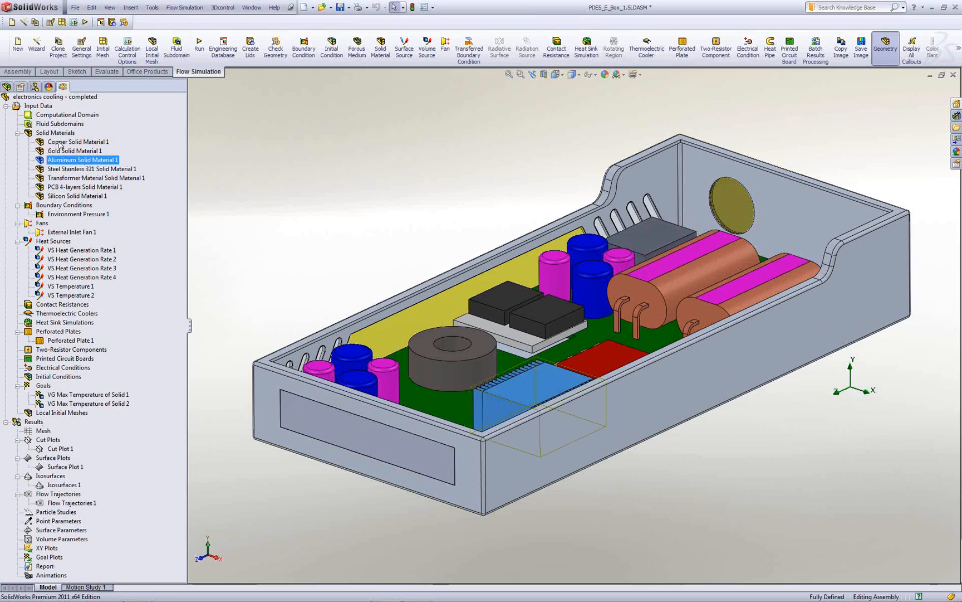
left_click(259, 211)
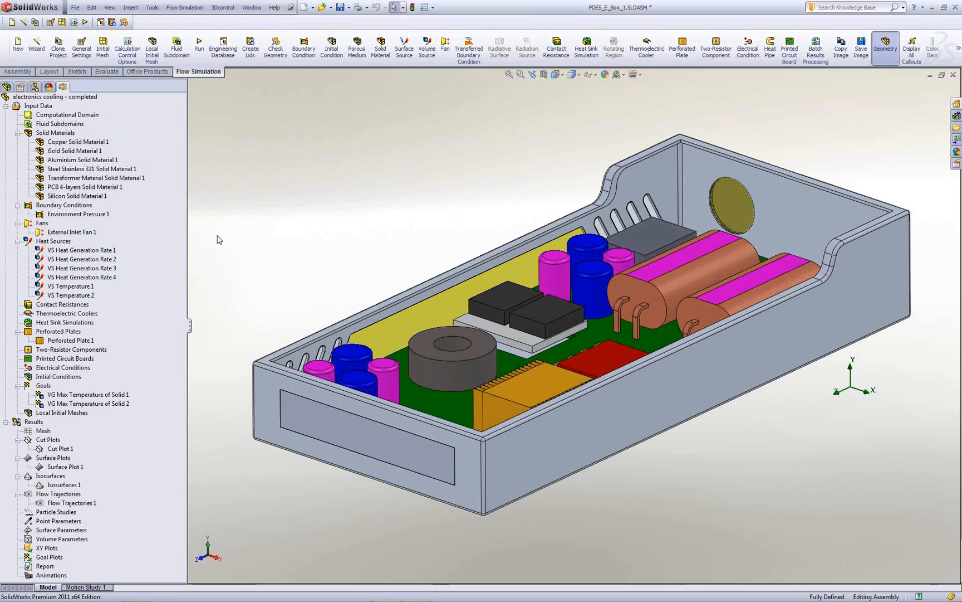
Step: Highlight the faces assigned to Environment Pressure 1, and open the definition of External Inlet Fan 1
left_click(64, 214)
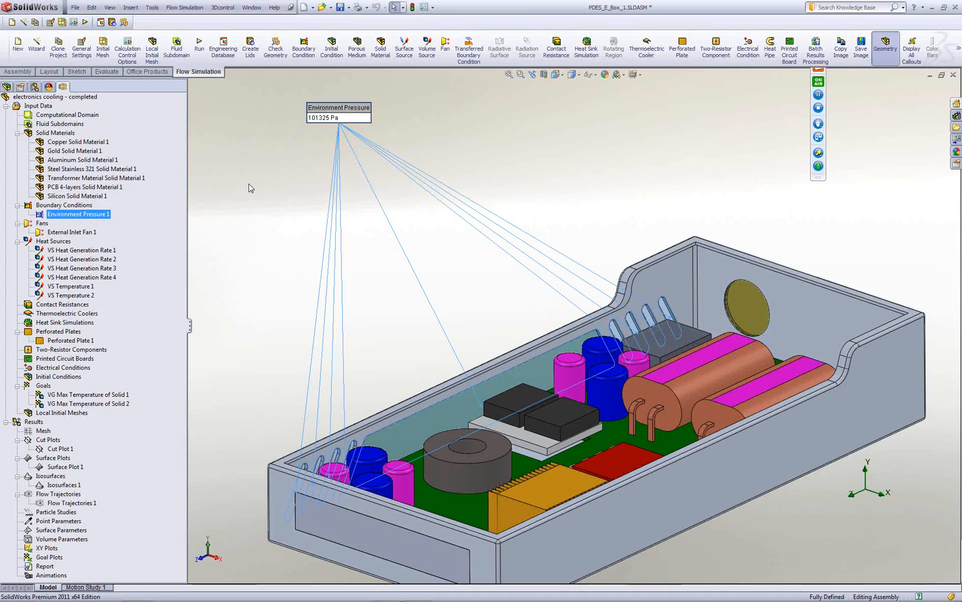
left_click(158, 230)
right_click(81, 233)
left_click(106, 236)
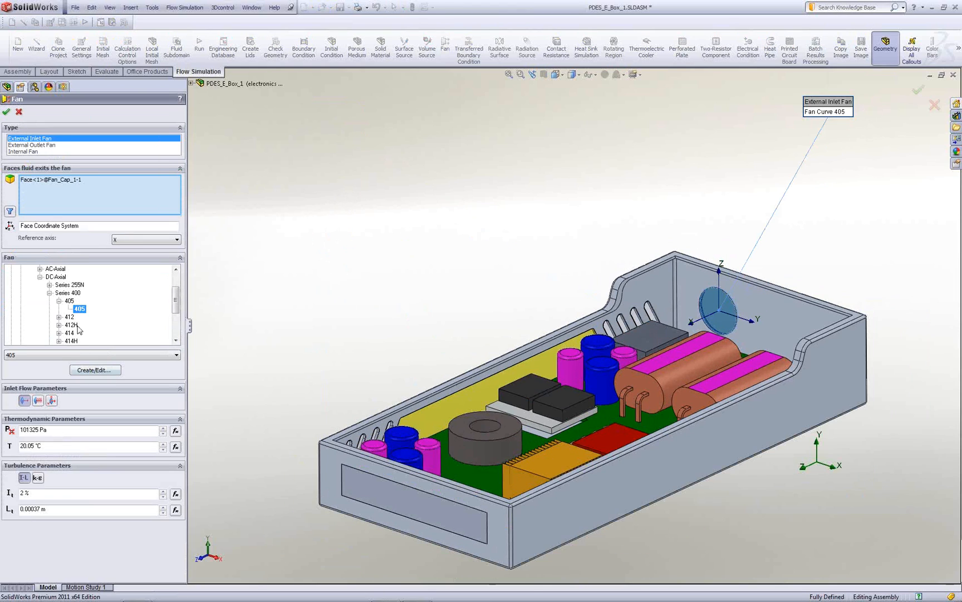
Step: Inspect fan 405's item properties and its volume flow rate versus pressure curve in the Engineering Database, then close it without saving changes
left_click(92, 371)
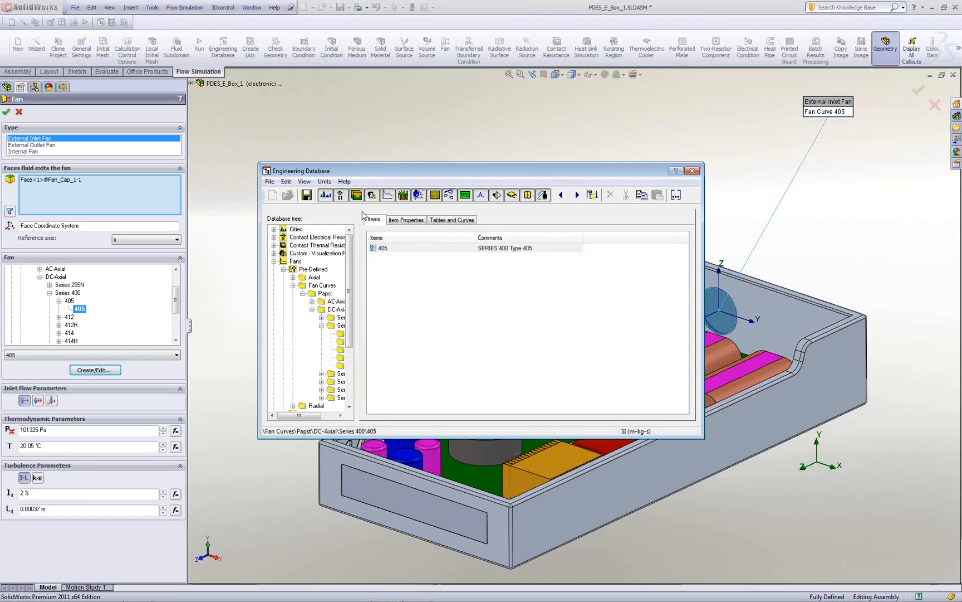
left_click(409, 222)
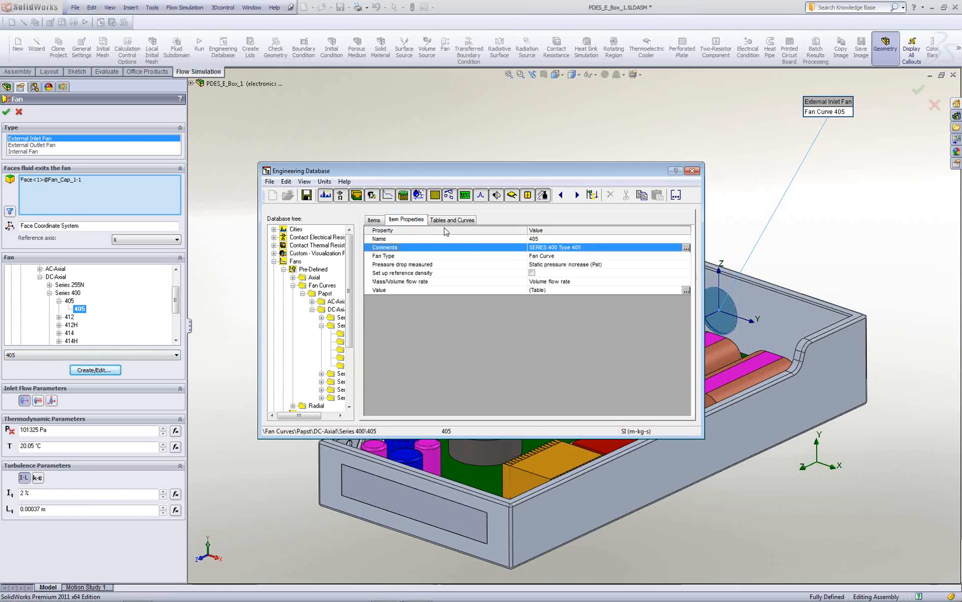
left_click(687, 291)
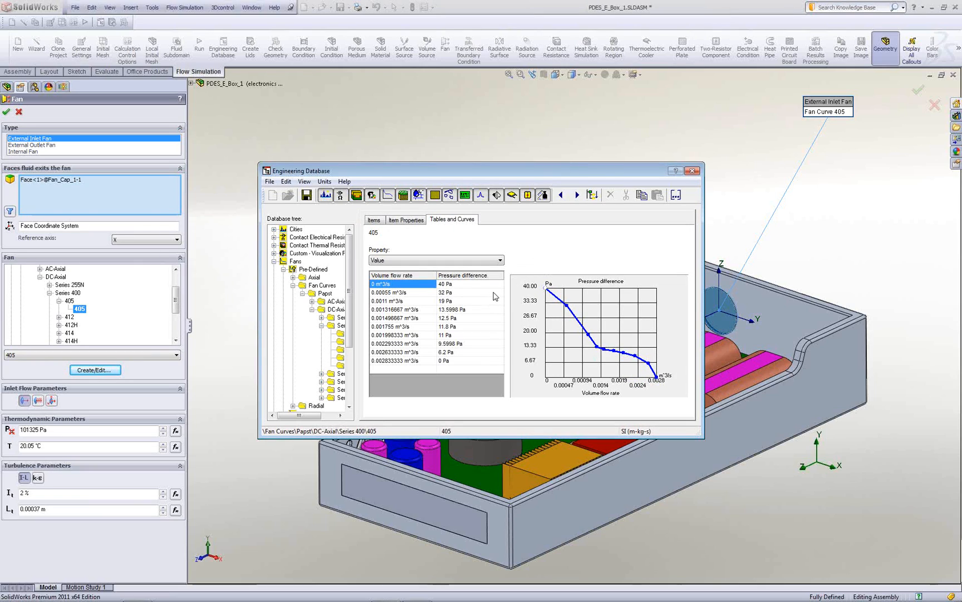
left_click(692, 171)
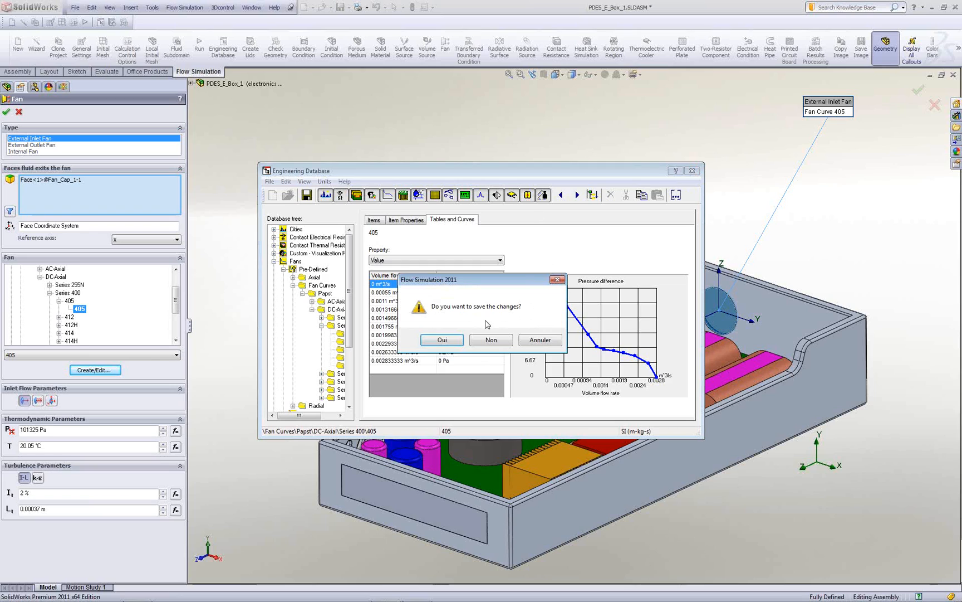
left_click(493, 342)
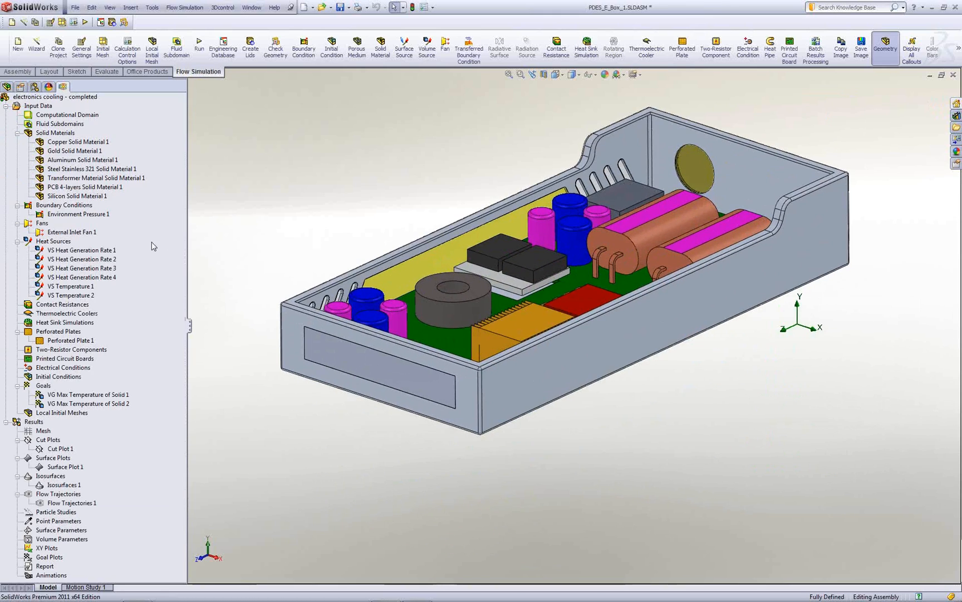
Step: Highlight the components and callouts of VS Heat Generation Rate 1, 2 and 3 together, then clear the selection
left_click(73, 250)
left_click(73, 259, "ctrl")
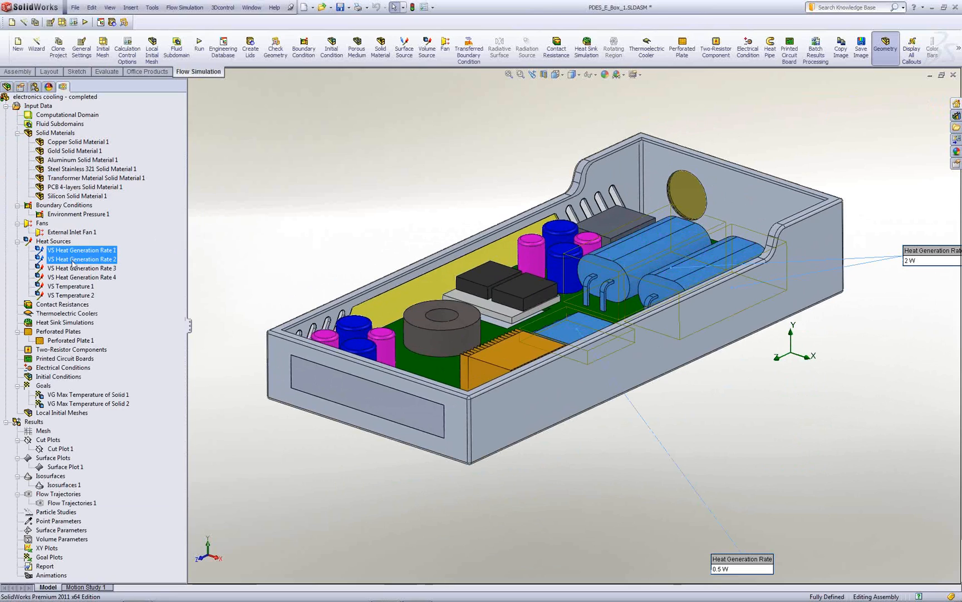
left_click(74, 269, "ctrl")
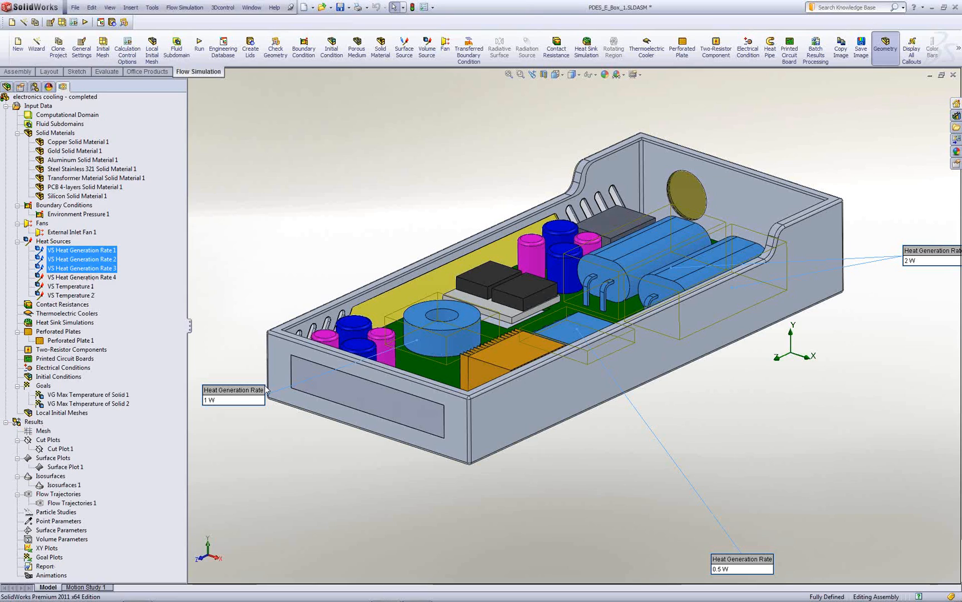
mouse_move(229, 397)
left_mouse_down()
mouse_move(236, 352)
mouse_move(234, 386)
left_mouse_up()
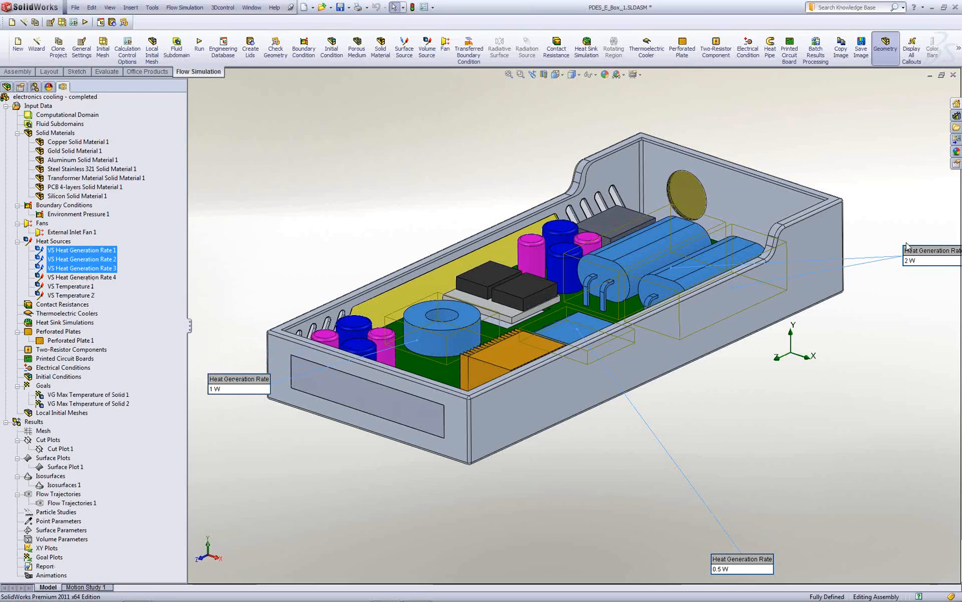
key("Escape")
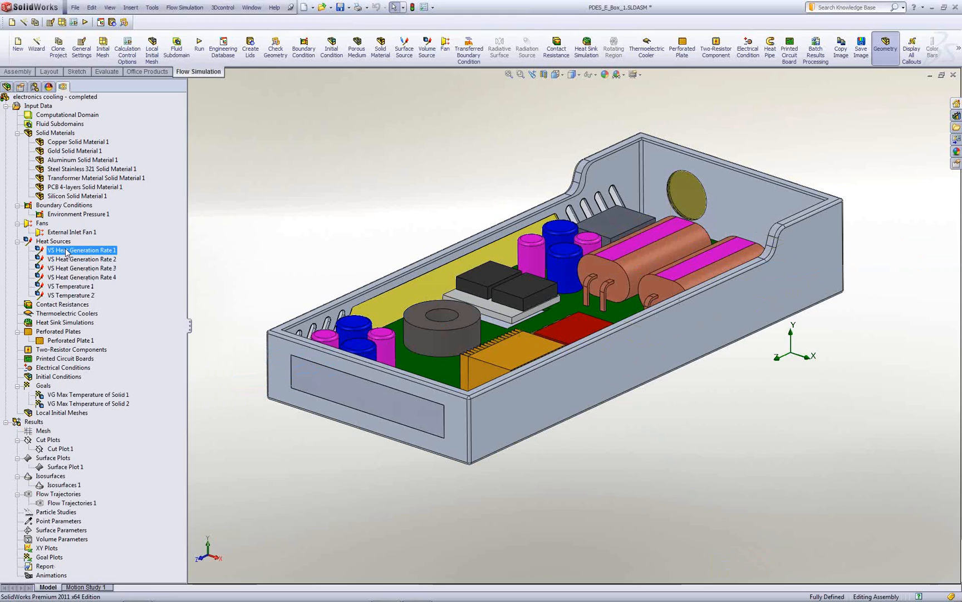
Step: Open the definition of VS Heat Generation Rate 1, check its two capacitors and heat generation rate, and close it
right_click(67, 251)
left_click(85, 258)
left_click(76, 146)
left_click(76, 140)
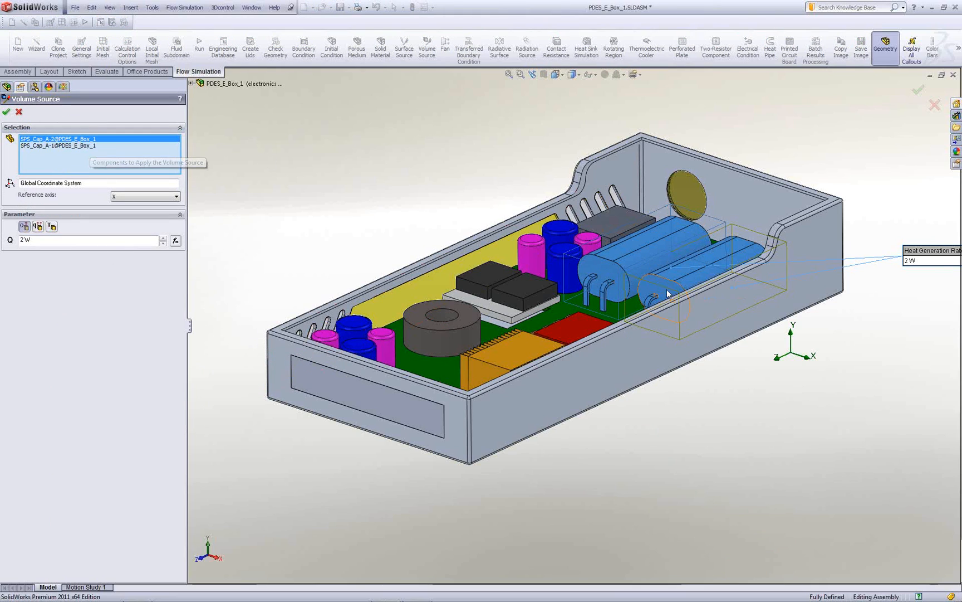
double_click(32, 242)
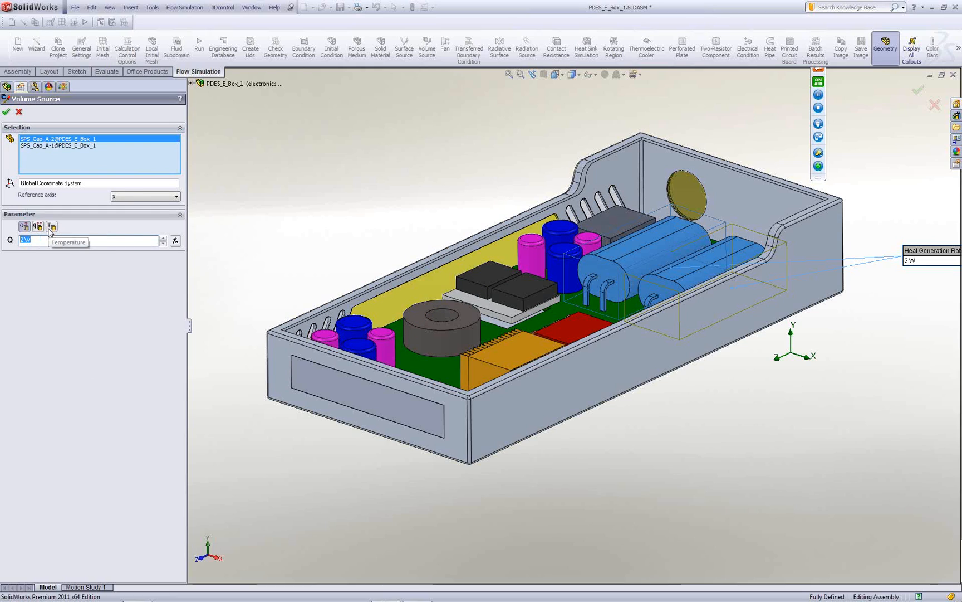
key("Return")
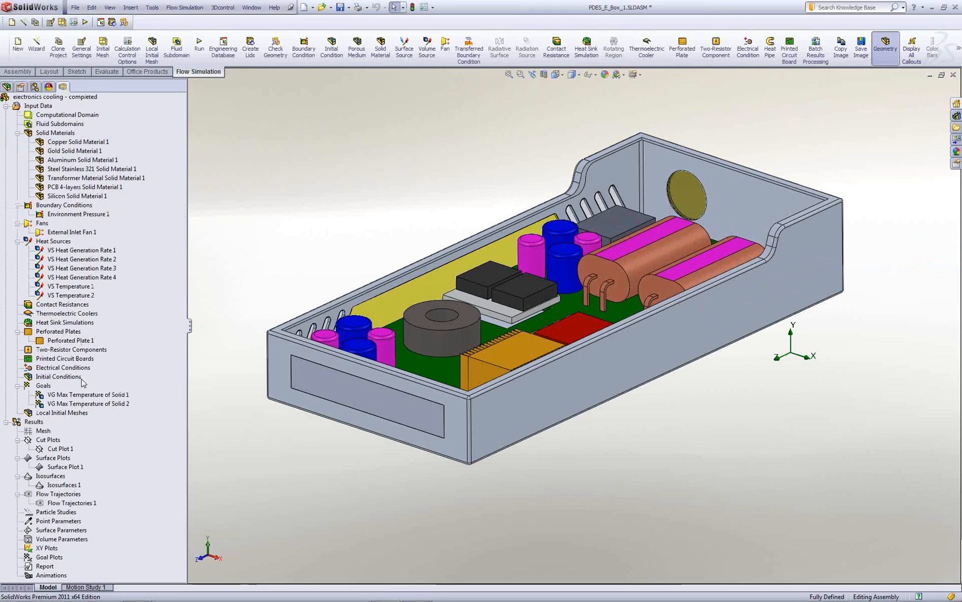
Step: Highlight the two chips monitored by the VG Max Temperature of Solid 1 and 2 goals, then clear the selection
left_click(80, 396)
left_click(80, 405, "ctrl")
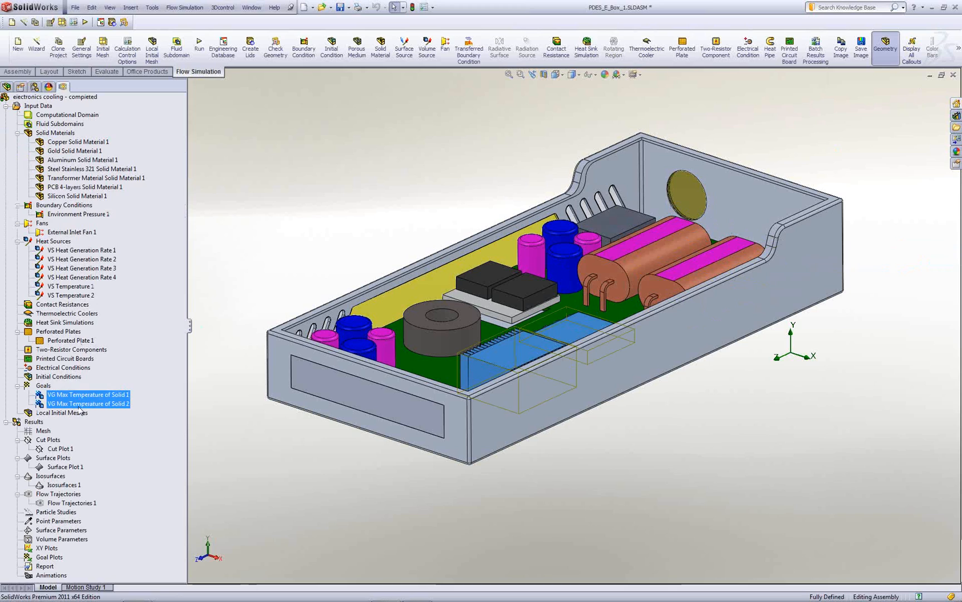
middle_click_drag(267, 235, 541, 356)
left_click(354, 242)
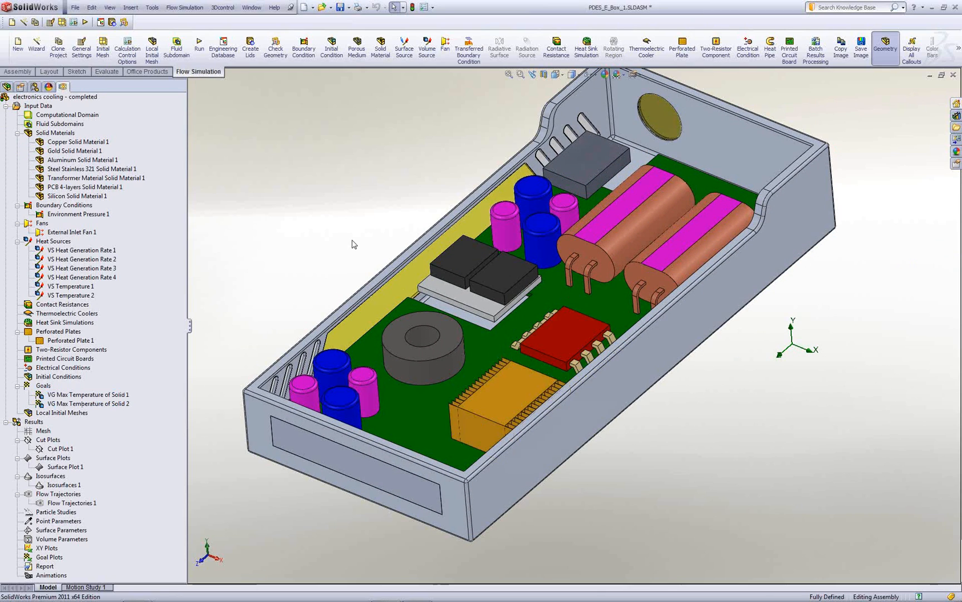
Step: Return the model to the isometric view and load the results file 3.fld
key("ctrl+7")
right_click(28, 425)
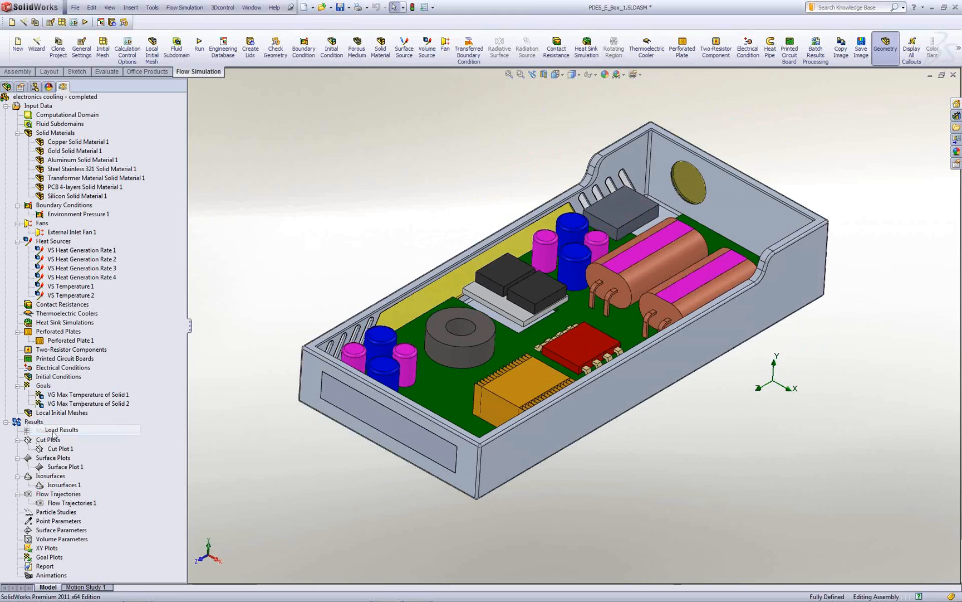
left_click(56, 432)
left_click(227, 157)
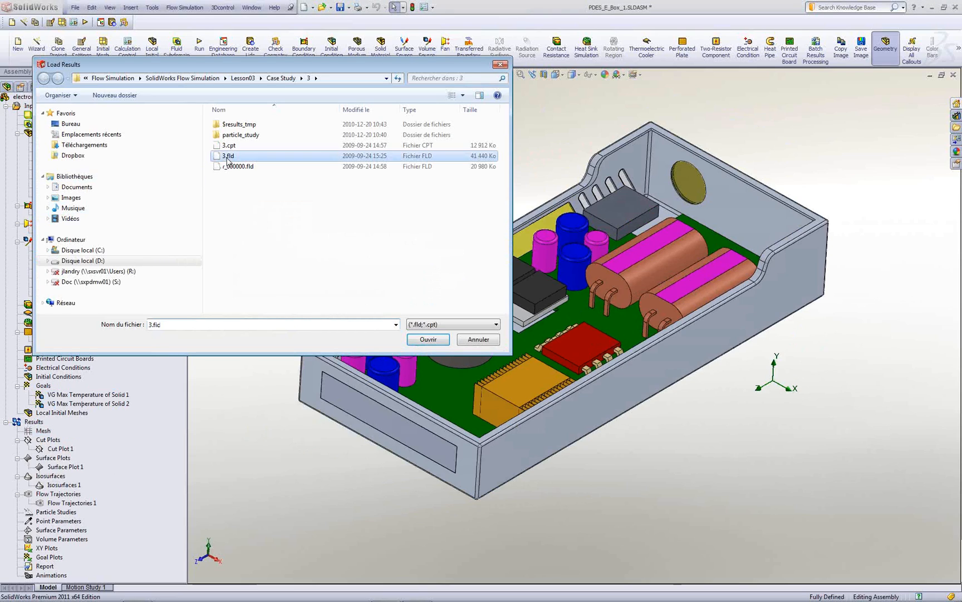
left_click(427, 338)
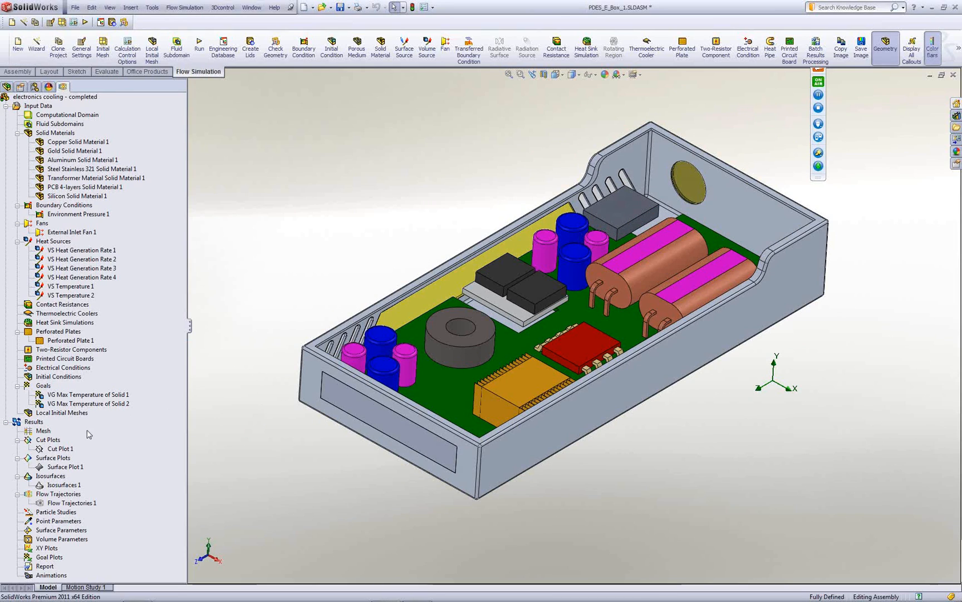
Step: Show Cut Plot 1 with its legend moved higher, examine the temperature contours across the enclosure, and hide the plot
right_click(58, 449)
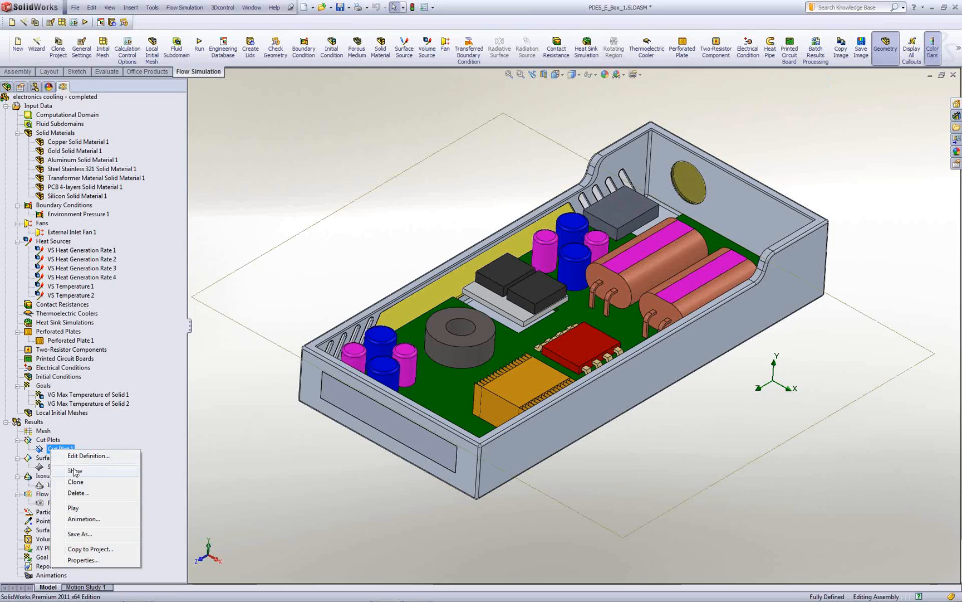
left_click(76, 471)
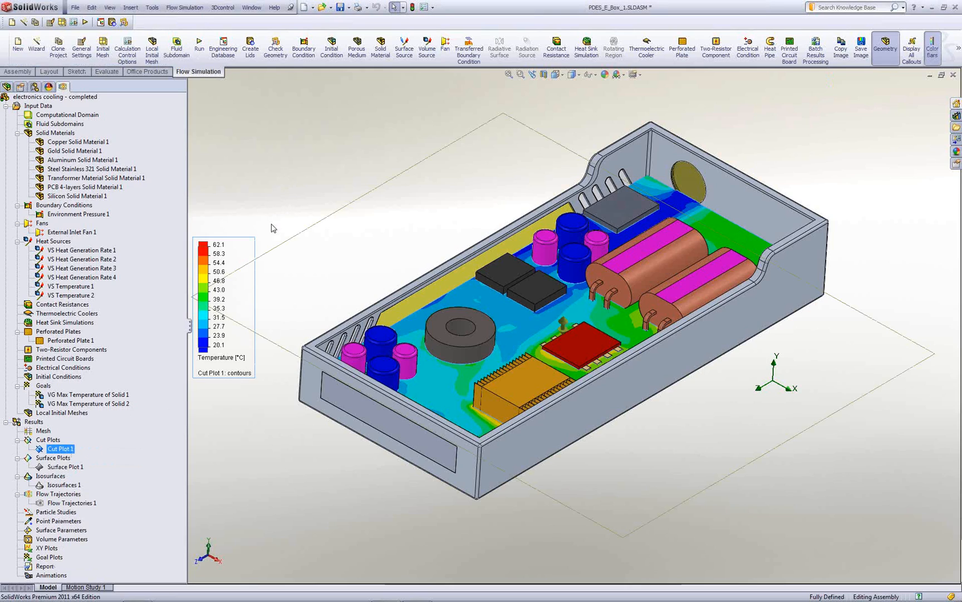
left_click_drag(205, 286, 249, 154)
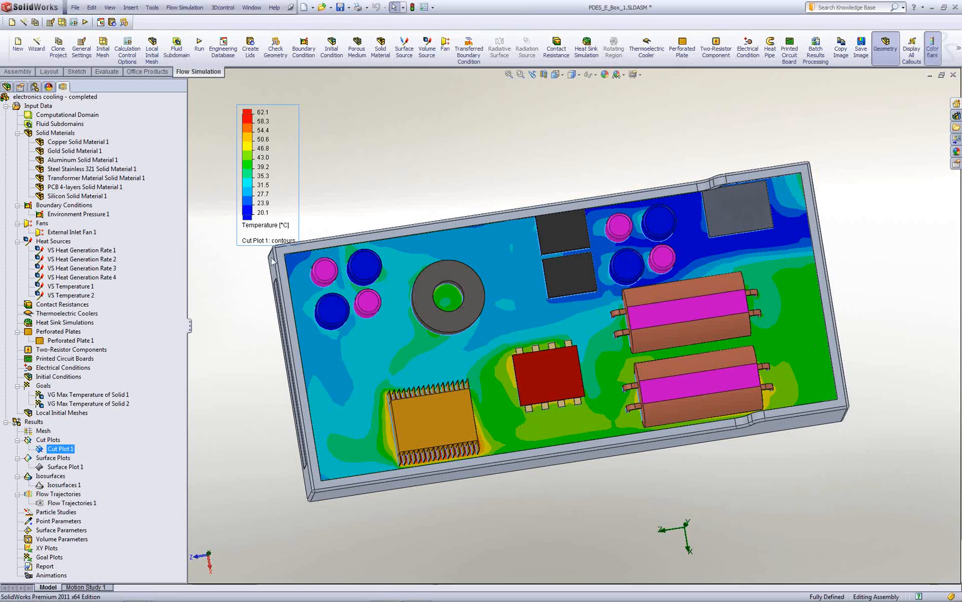
right_click(54, 454)
left_click(84, 466)
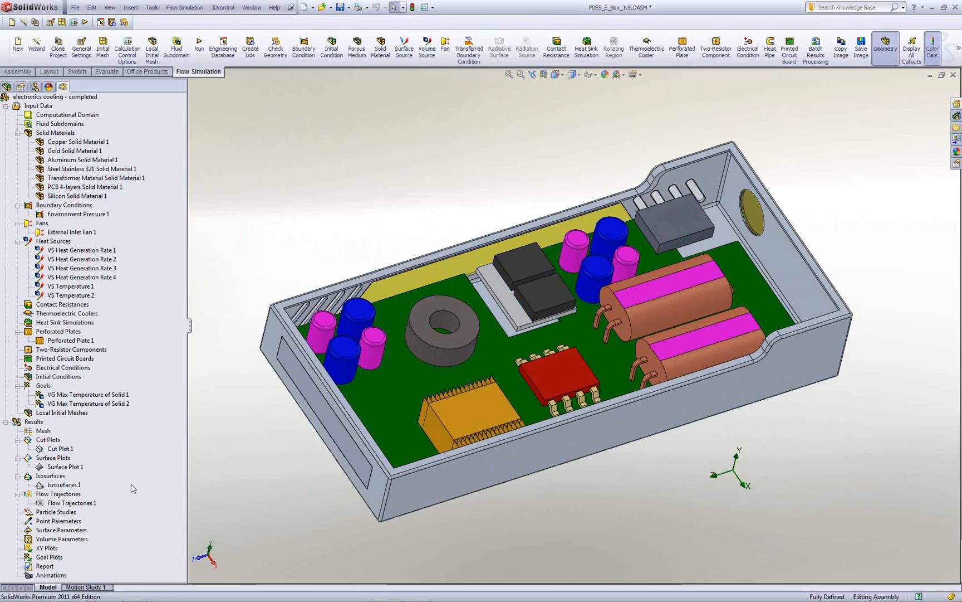
Step: Show Surface Plot 1 and examine the solid temperature contours on the circuit board and around the two chips
right_click(52, 467)
left_click(67, 490)
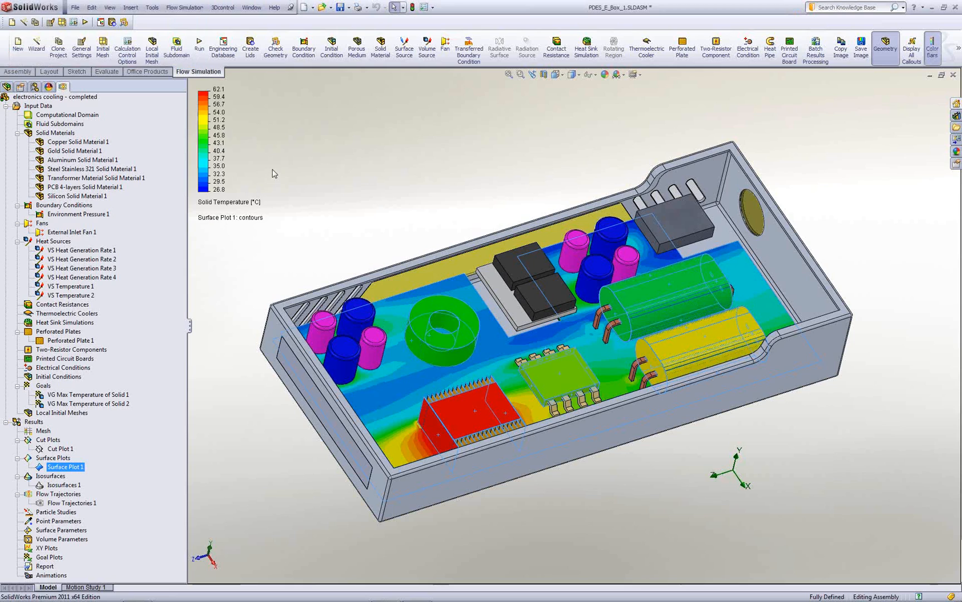
left_click(322, 179)
middle_click_drag(331, 190, 579, 344)
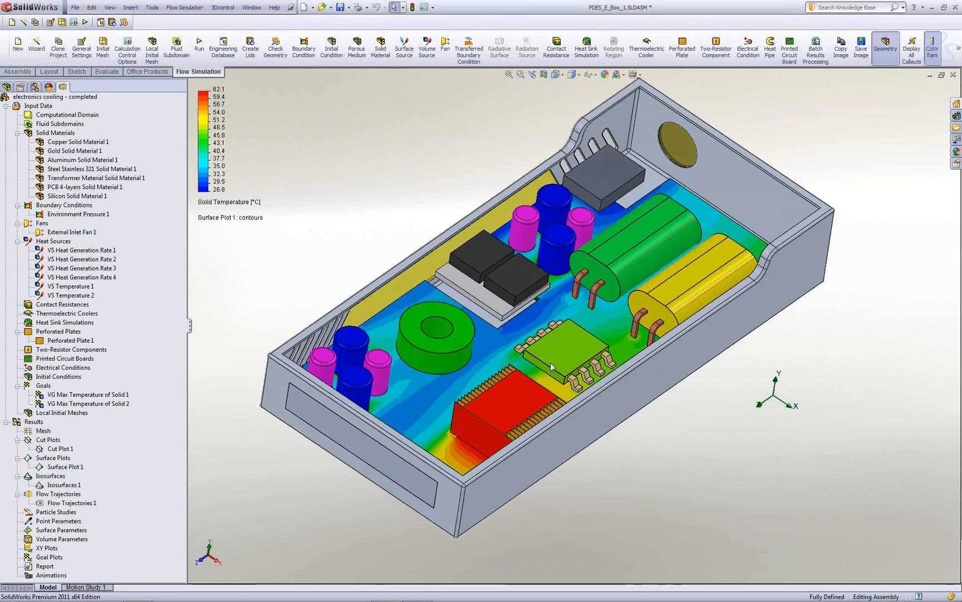
scroll(512, 413, "down", 5)
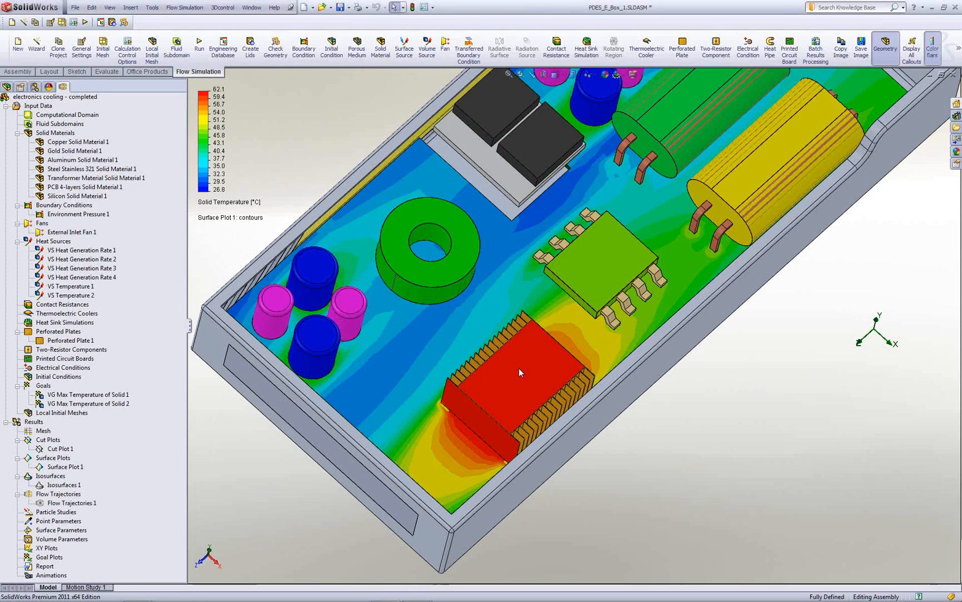
scroll(305, 150, "up", 1)
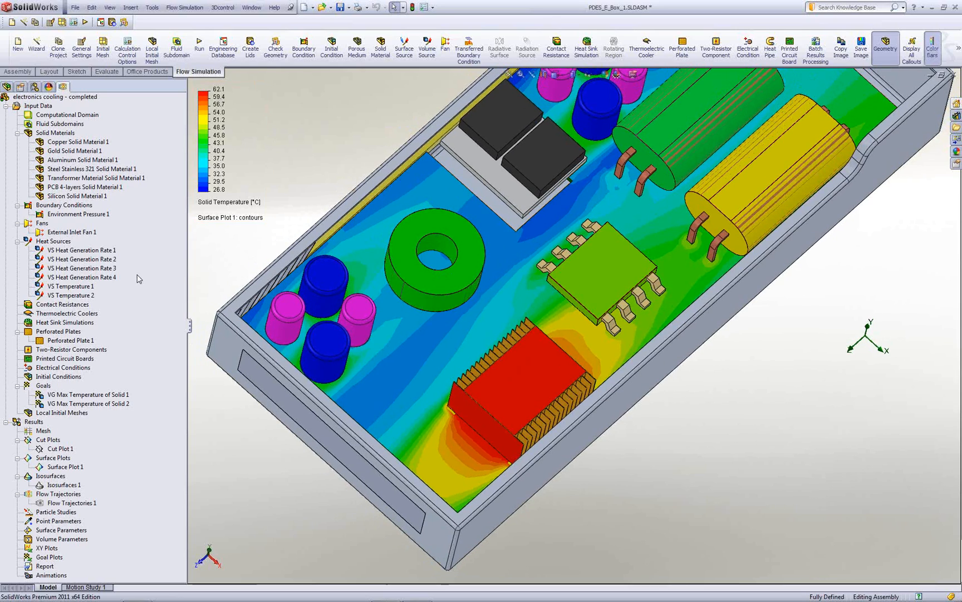
Step: Probe the solid temperature at two points on the large chip and one point on the smaller chip
right_click(34, 427)
left_click(55, 448)
left_click(510, 391)
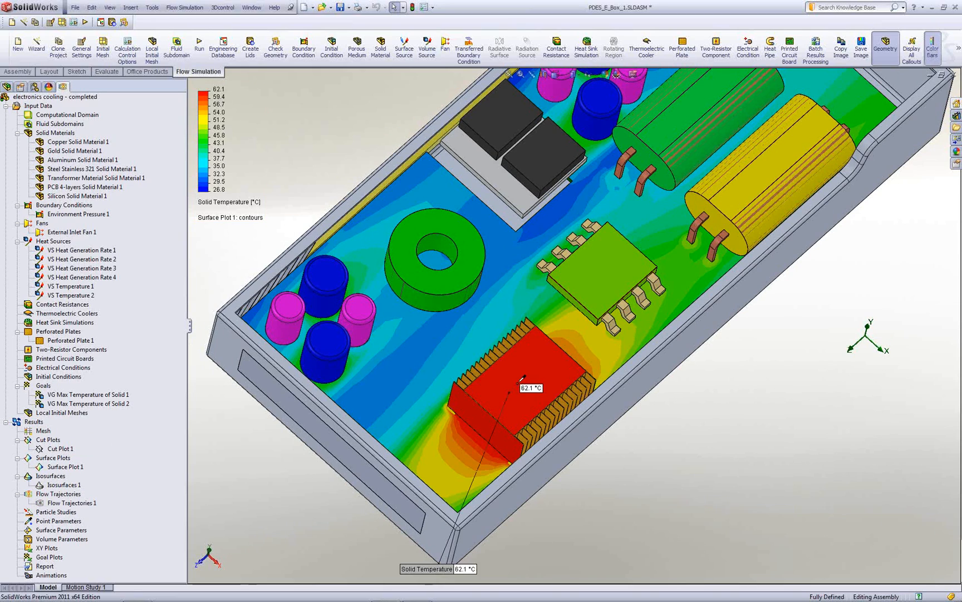
left_click(526, 369)
left_click(602, 268)
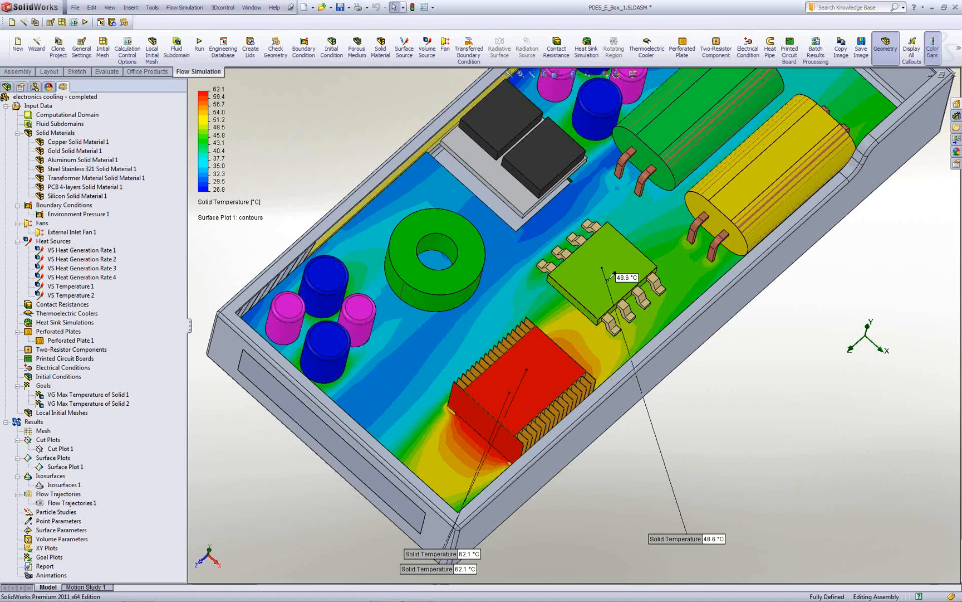
Step: Probe the solid temperature on each of the two large horizontal capacitors, keeping all probe callouts in view
scroll(607, 254, "up", 1)
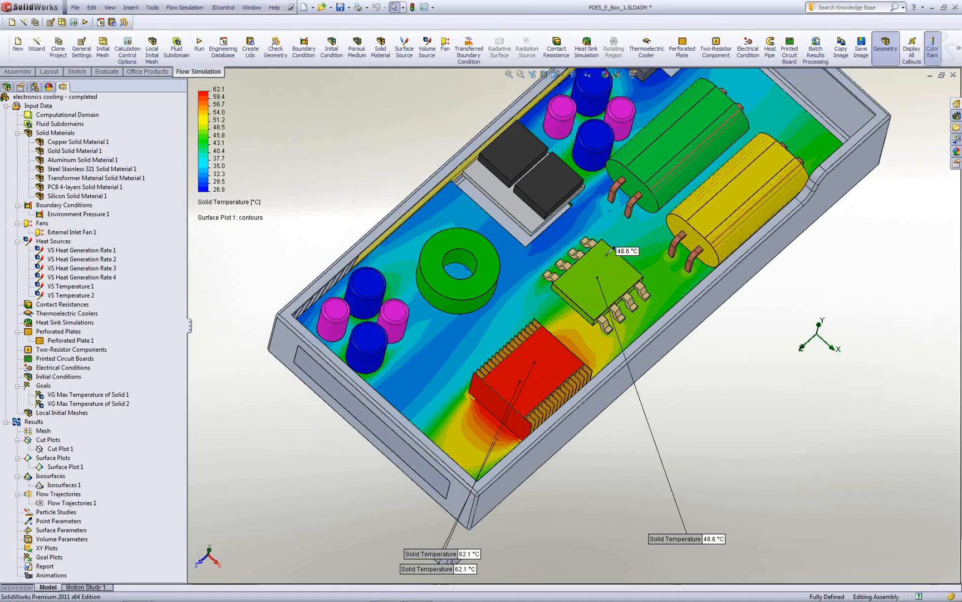
scroll(607, 255, "up", 1)
left_click(708, 217)
left_click(663, 169)
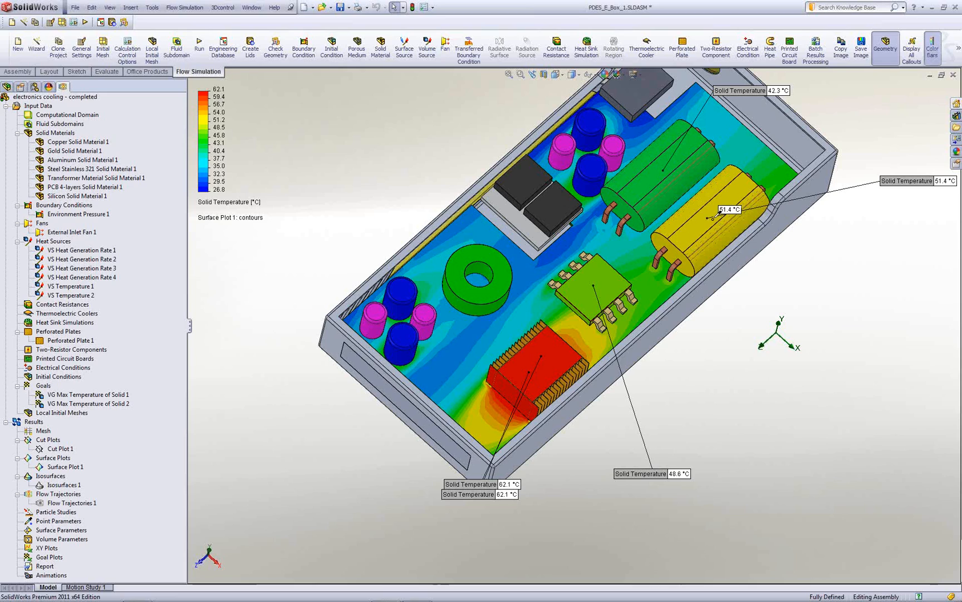
middle_click_drag(678, 243, 609, 306, "ctrl")
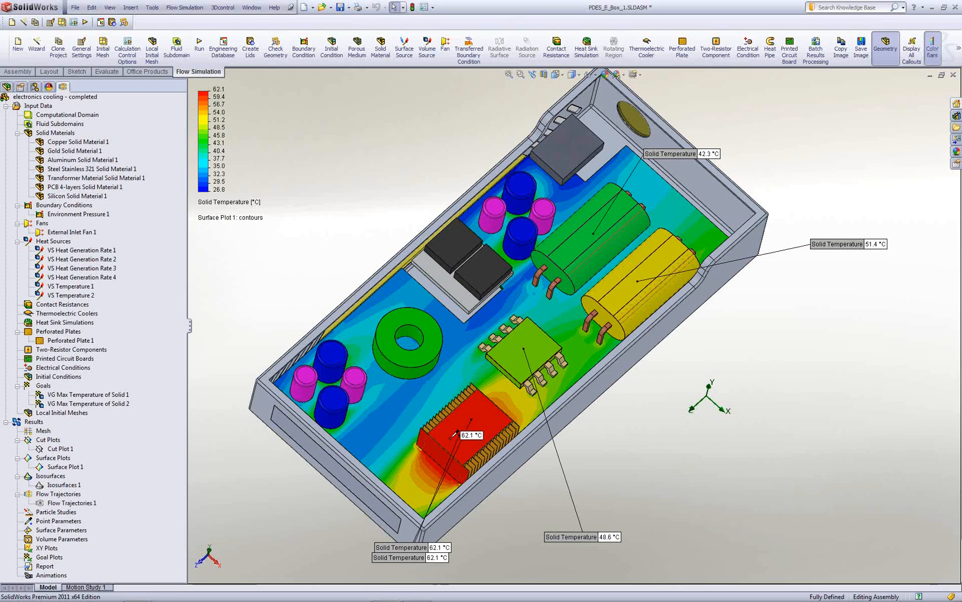
Step: Hide Surface Plot 1 and turn off the display of the temperature probes
right_click(44, 467)
left_click(59, 484)
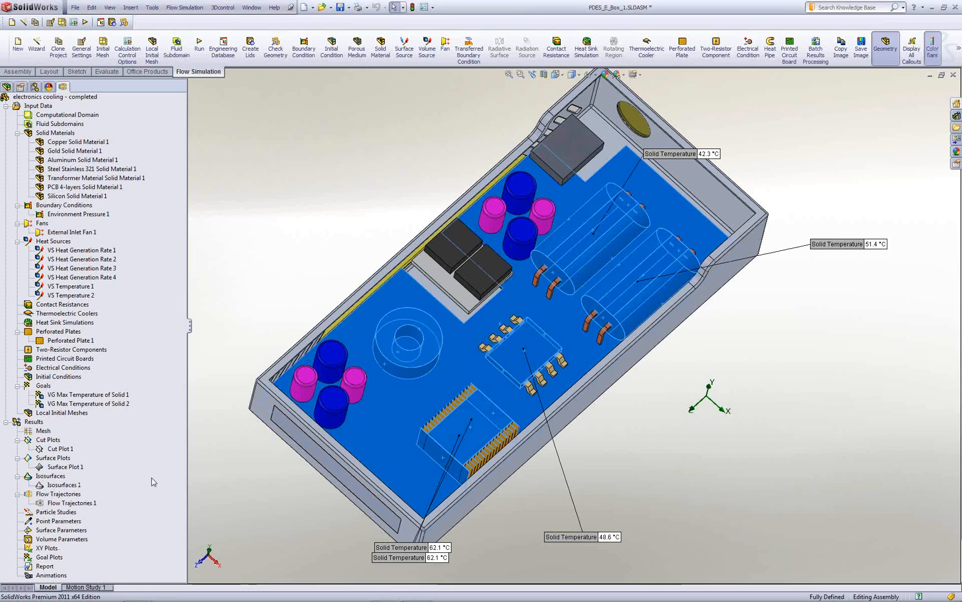
right_click(30, 424)
left_click(51, 445)
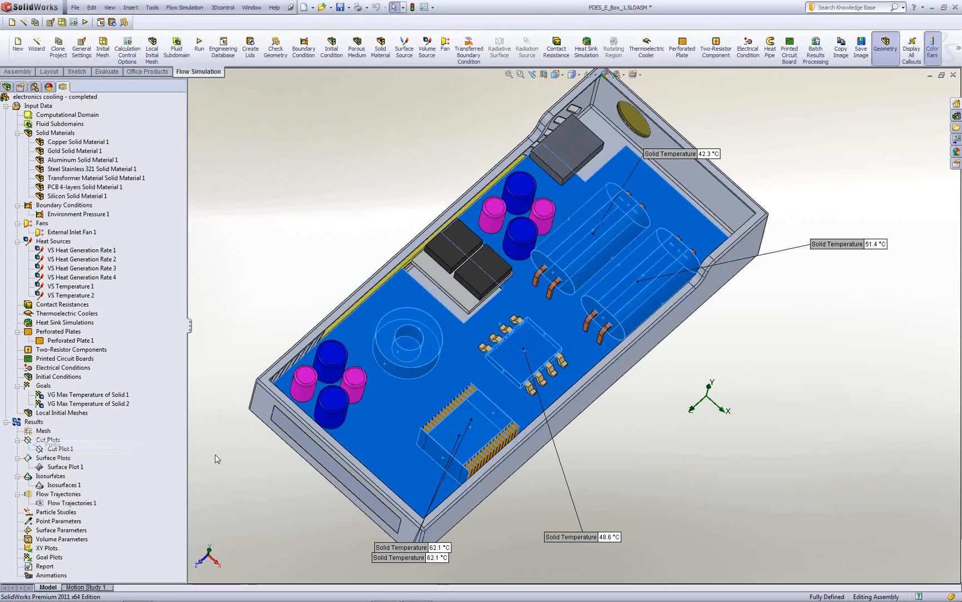
right_click(32, 422)
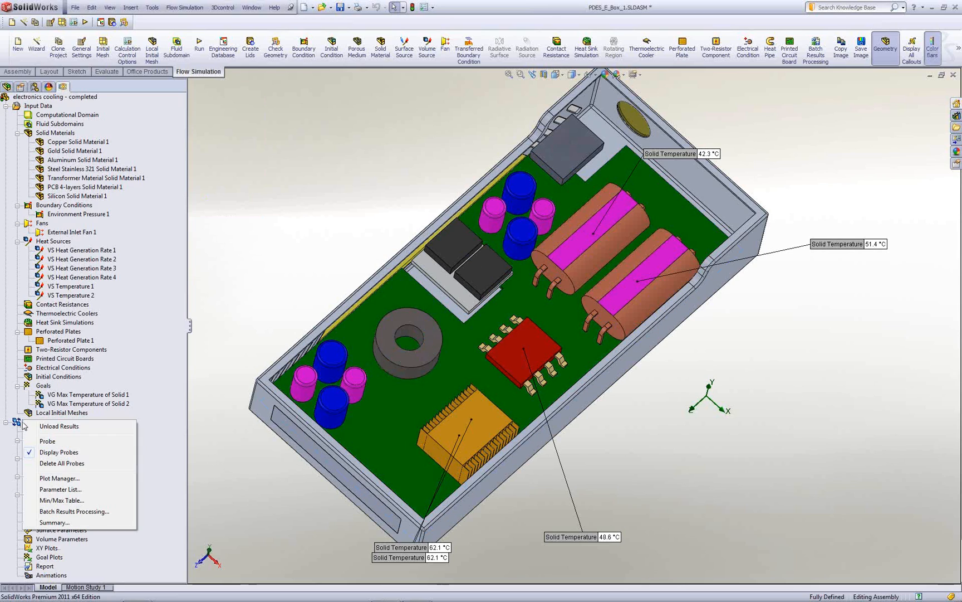
left_click(50, 452)
Step: Show Flow Trajectories 1, play its animation, and examine the air velocity paths around the board components
middle_click_drag(300, 372, 289, 241)
right_click(66, 503)
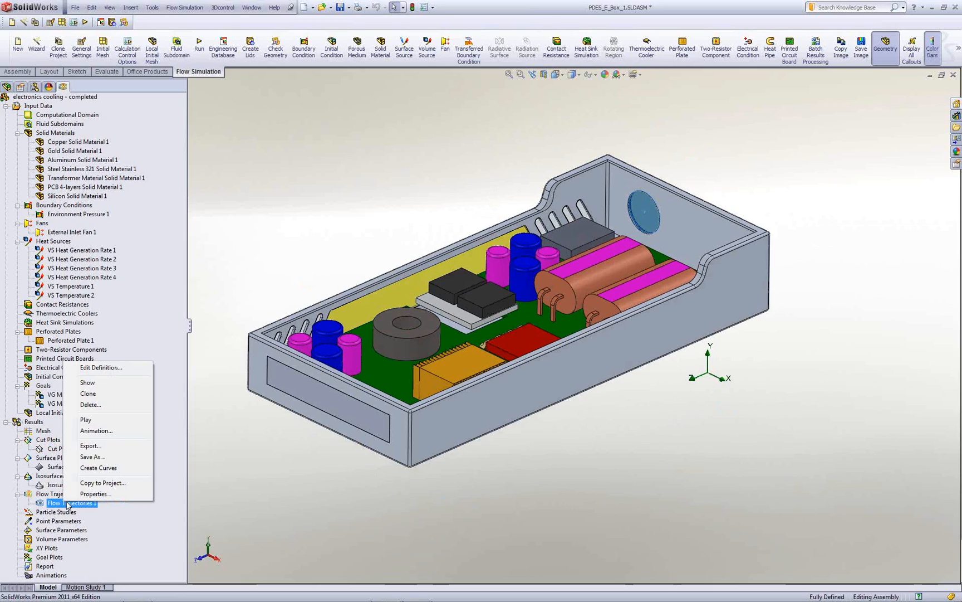
left_click(100, 384)
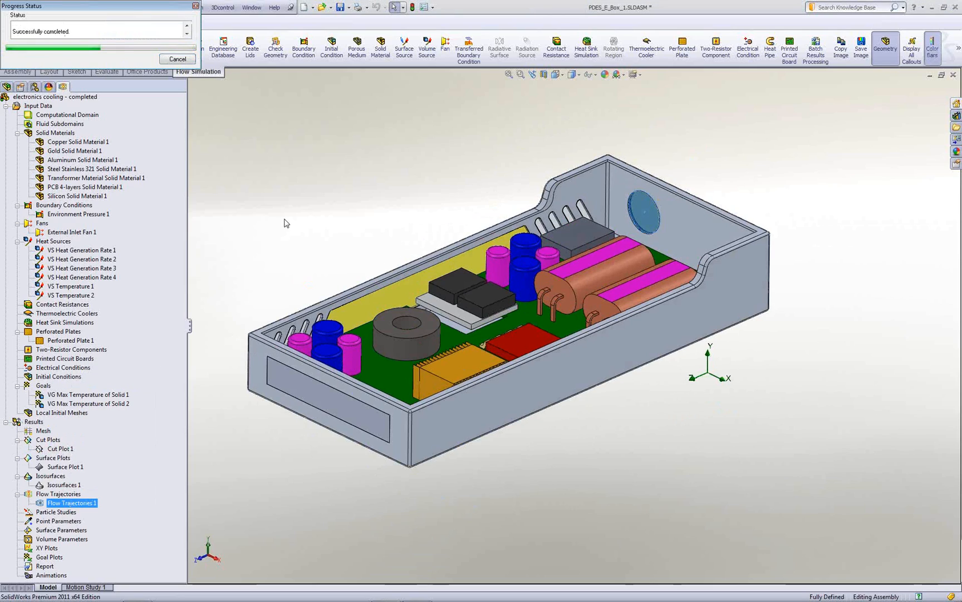
middle_click_drag(314, 222, 344, 237)
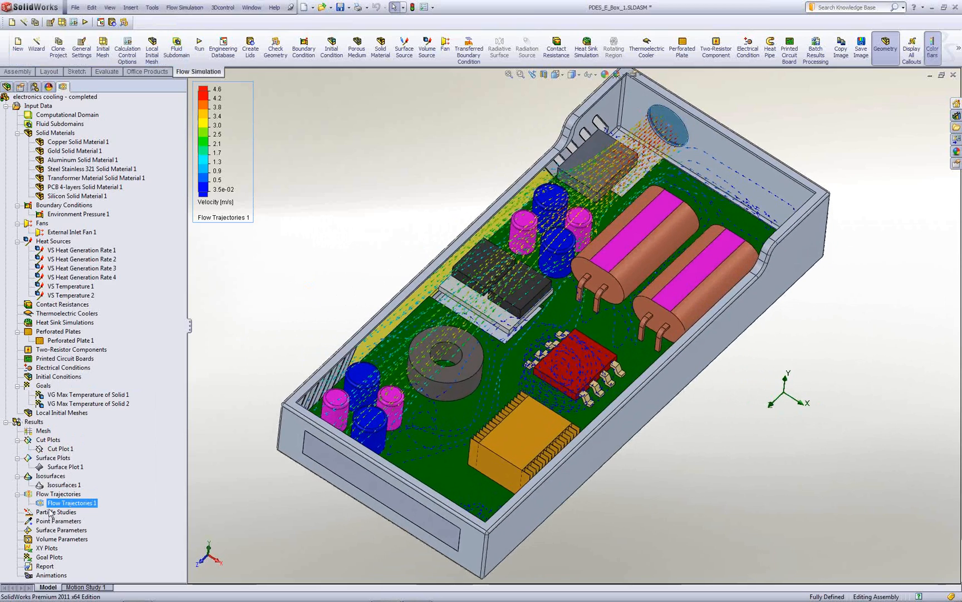
right_click(51, 504)
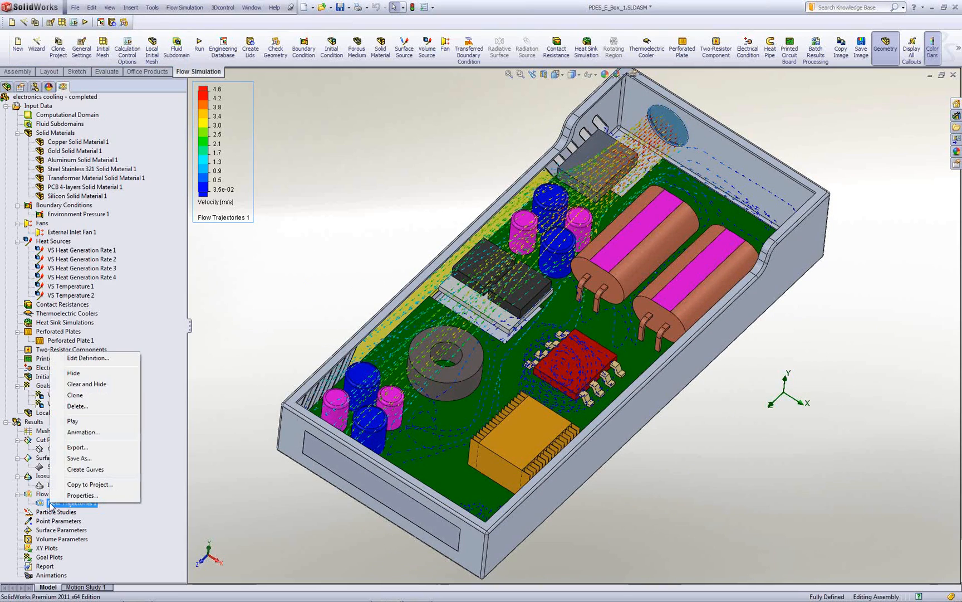
left_click(83, 421)
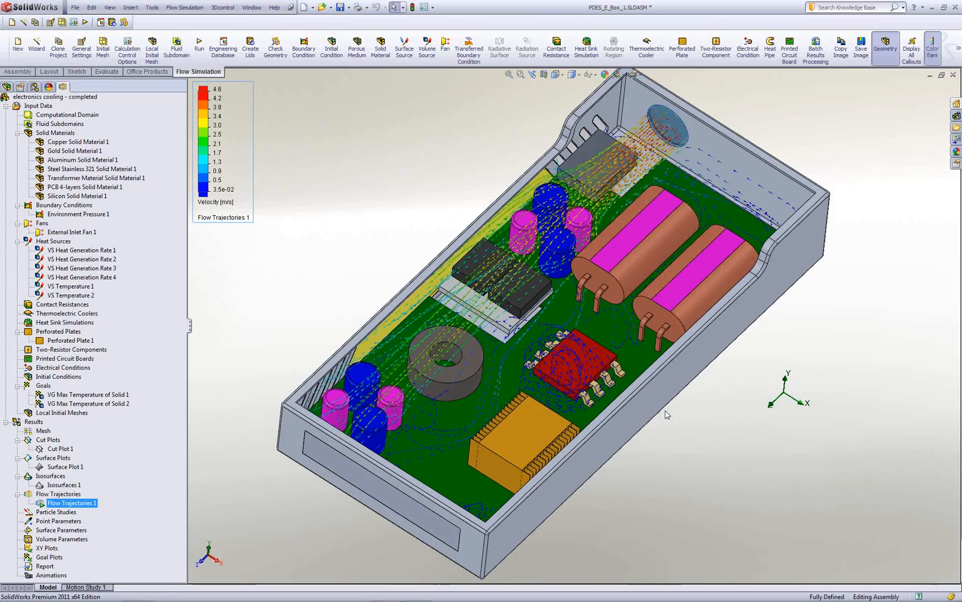
middle_click_drag(535, 385, 578, 369)
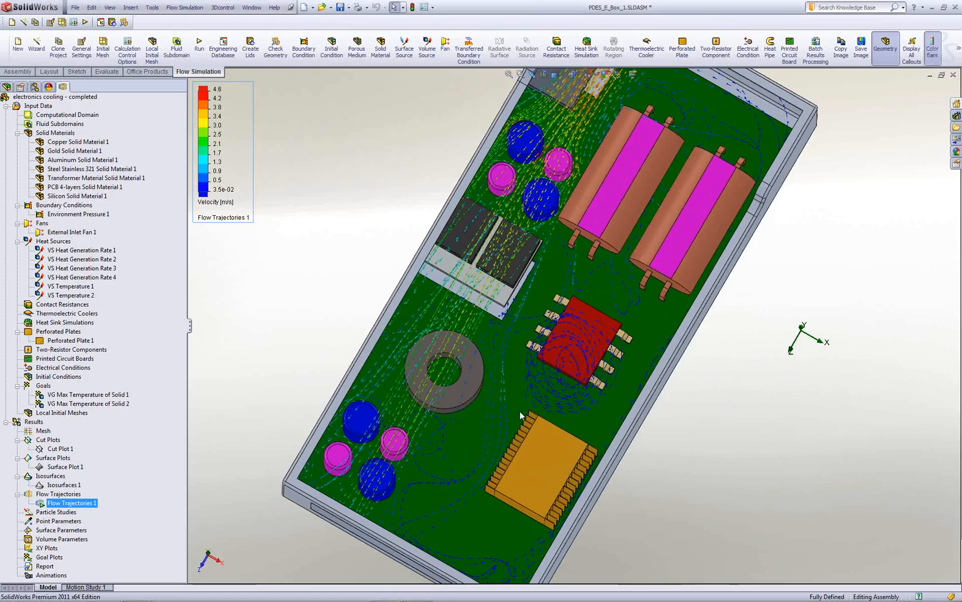
Step: Overlay Cut Plot 1 on the playing flow trajectories, compare temperature contours with the airflow, and hide the cut plot
right_click(50, 449)
left_click(62, 470)
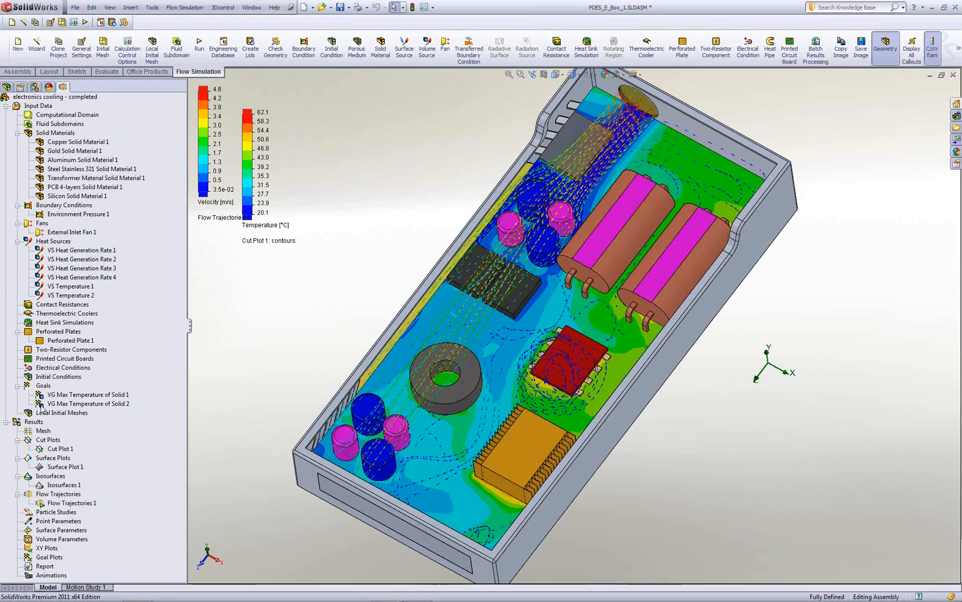
left_click(59, 448)
right_click(59, 448)
left_click(65, 468)
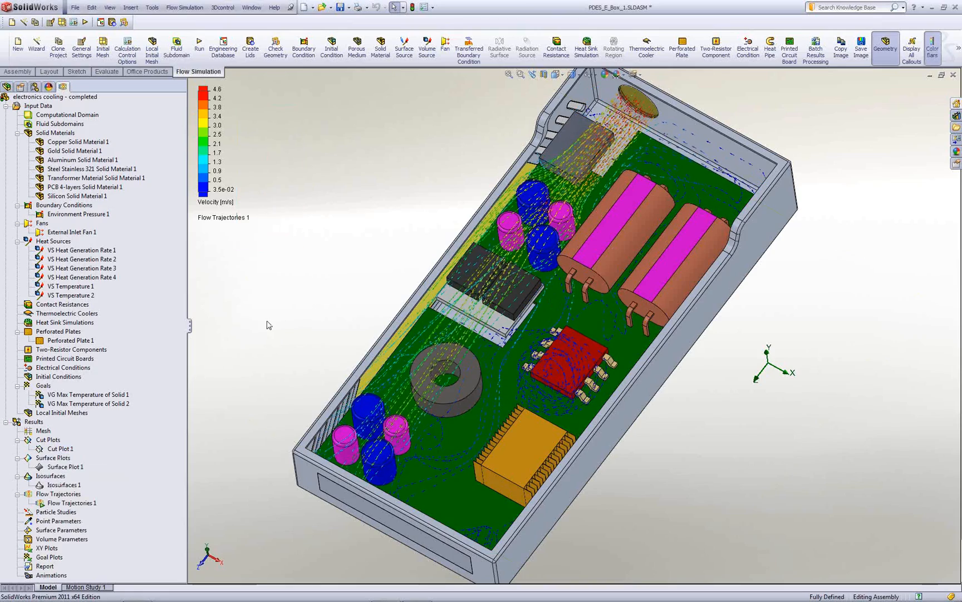
Step: Hide Flow Trajectories 1 in an isometric view and close the enclosure assembly without saving its modified documents
key("ctrl+7")
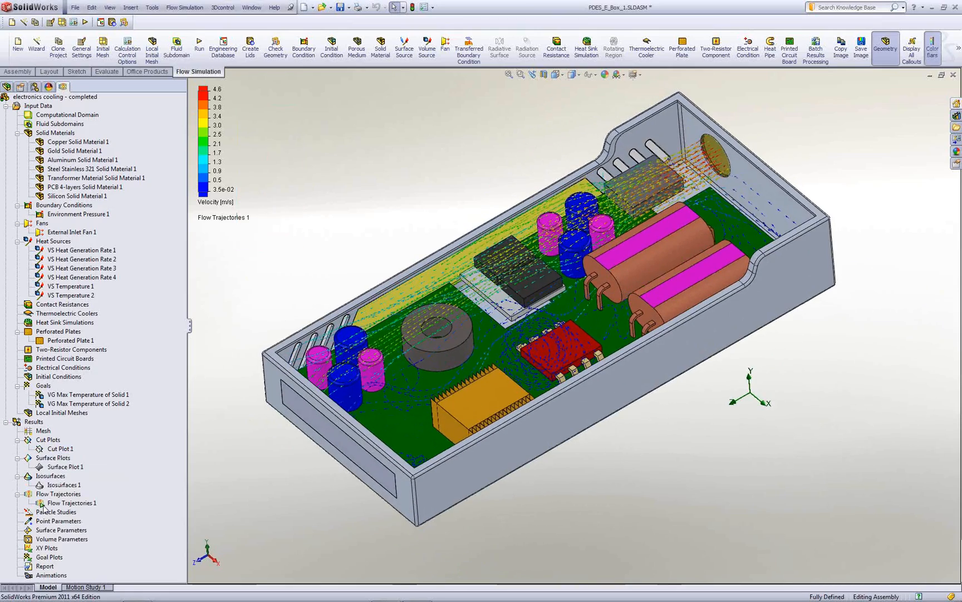
left_click(71, 502)
right_click(71, 502)
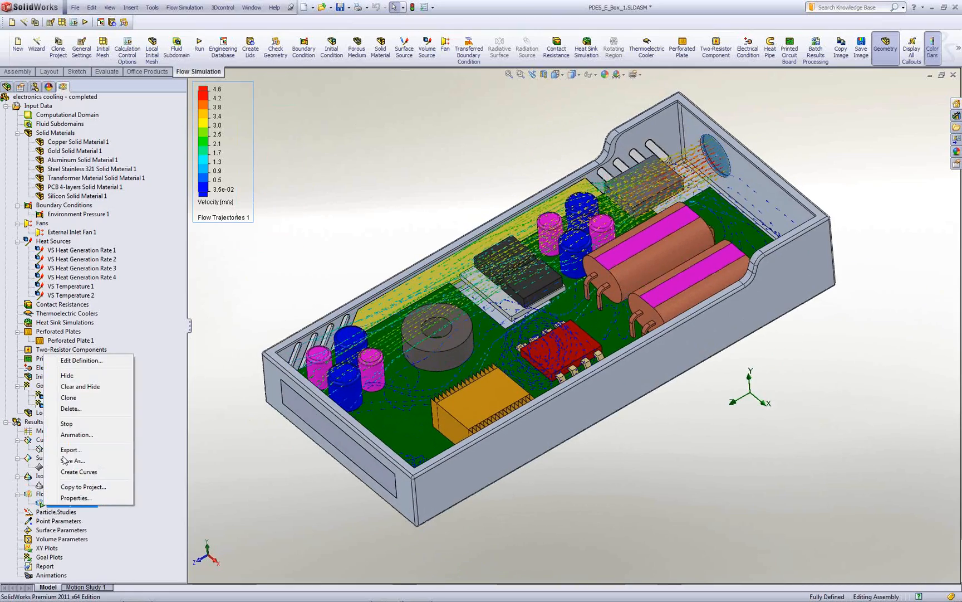
left_click(72, 376)
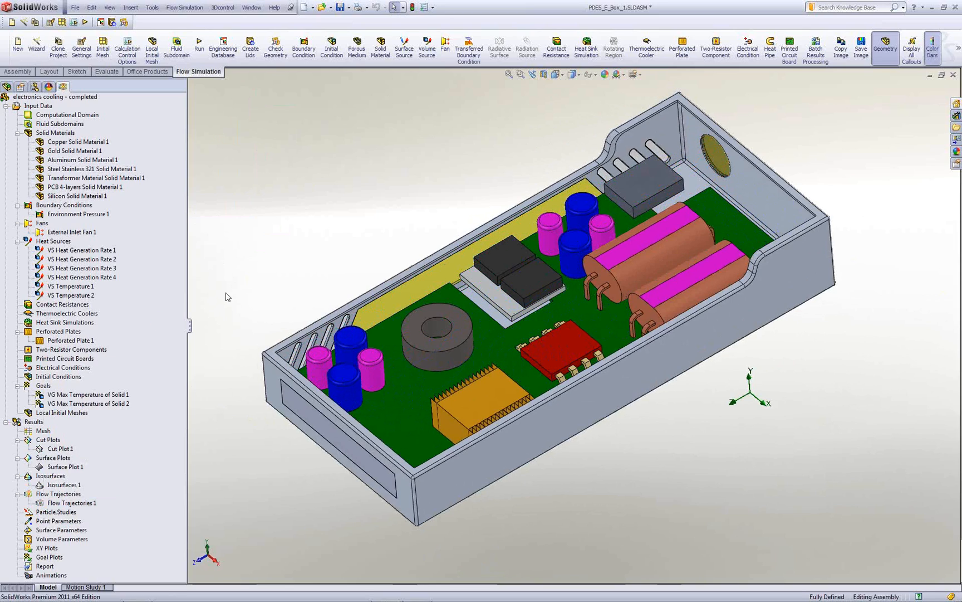
key("ctrl+w")
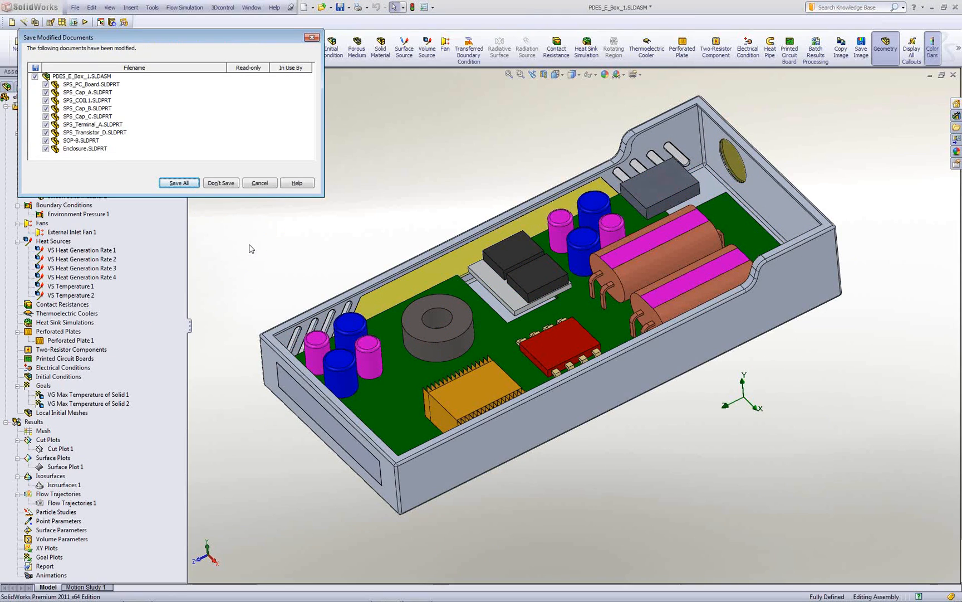
left_click(221, 183)
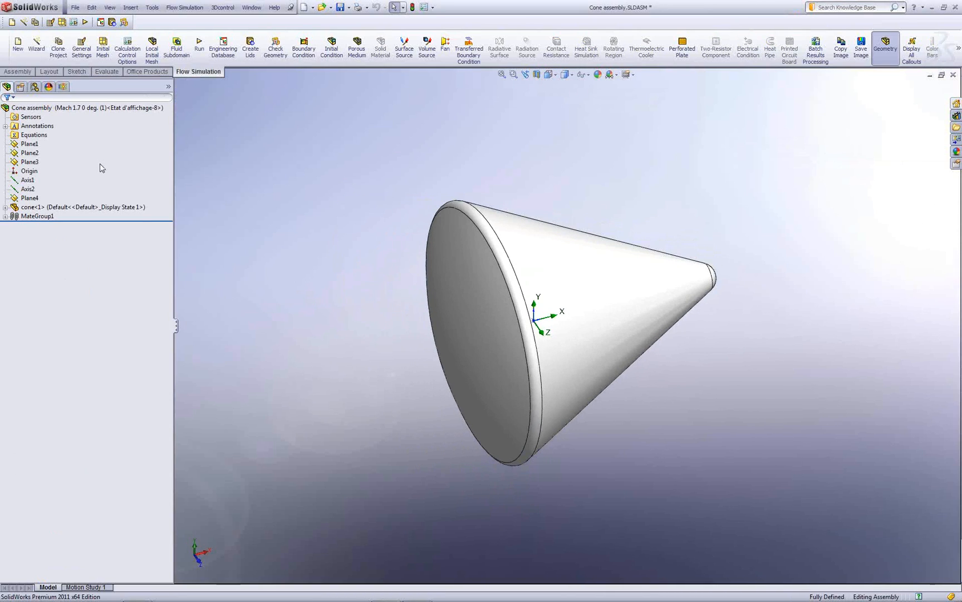
Step: Load the results file 1.fld into the cone assembly's Mach 1.7 0 deg. flow project
left_click(62, 86)
left_click(34, 204)
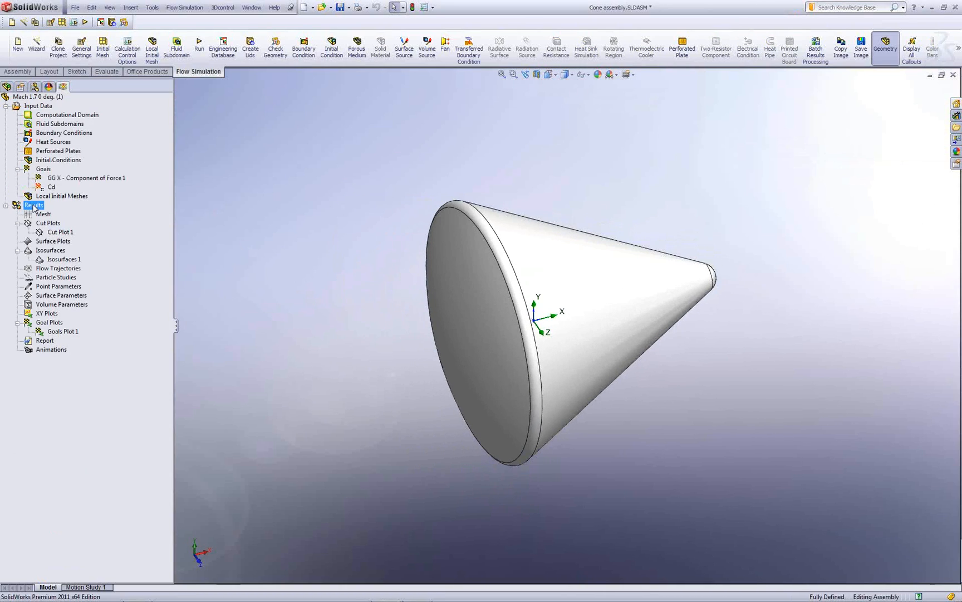
right_click(34, 206)
left_click(55, 213)
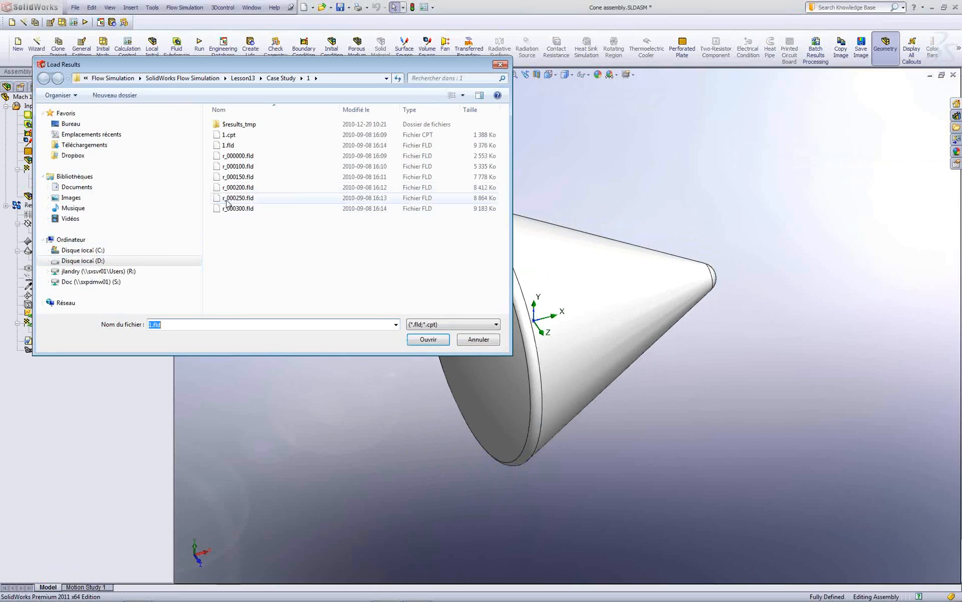
left_click(228, 145)
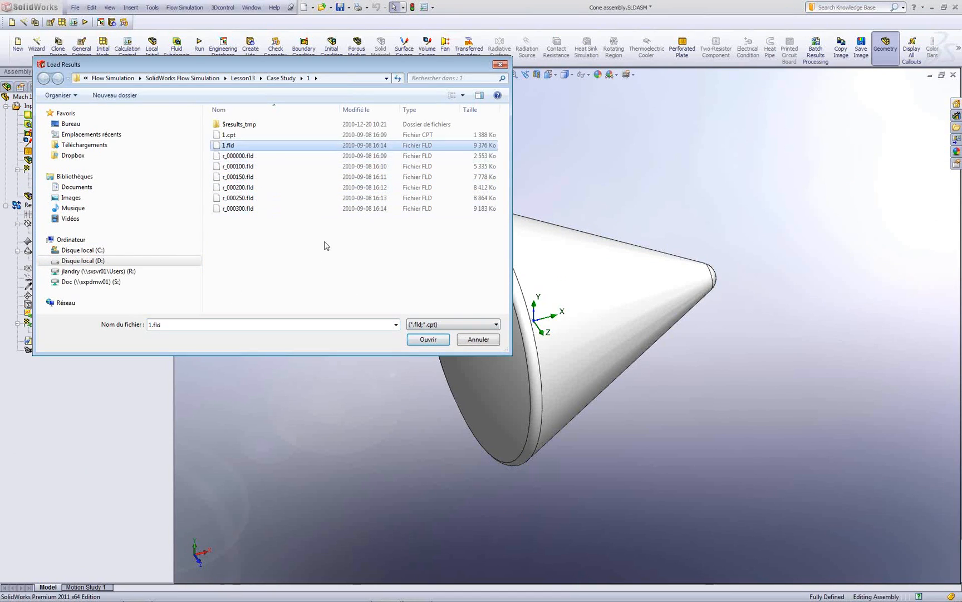
left_click(428, 339)
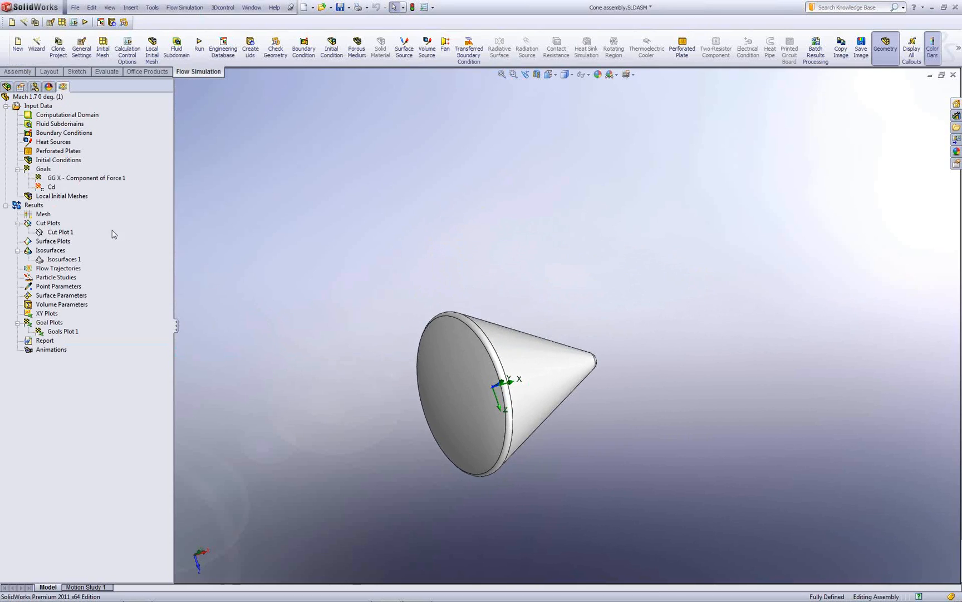
Step: Show Cut Plot 1 and examine the Mach number contours around the cone
right_click(56, 233)
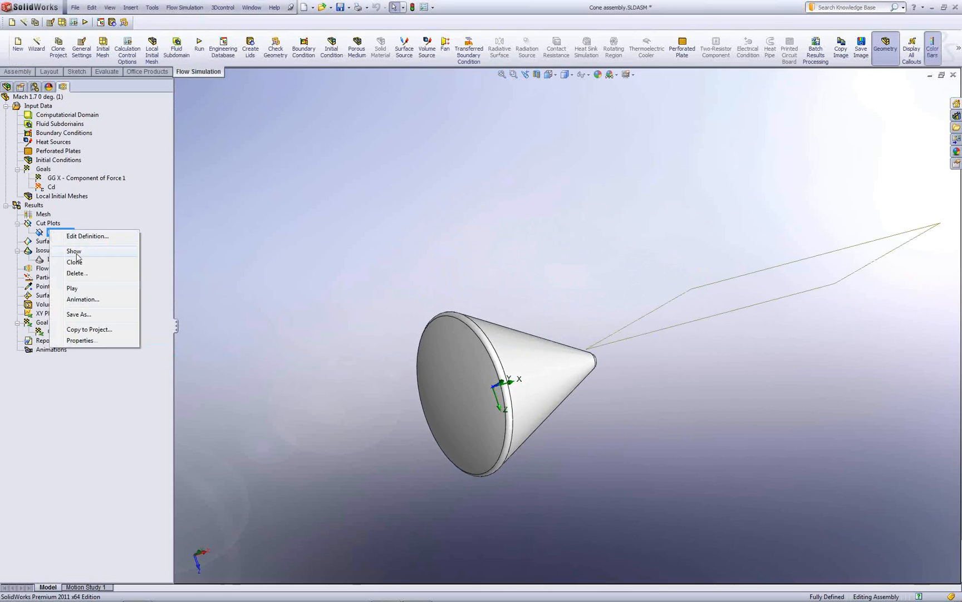
left_click(74, 252)
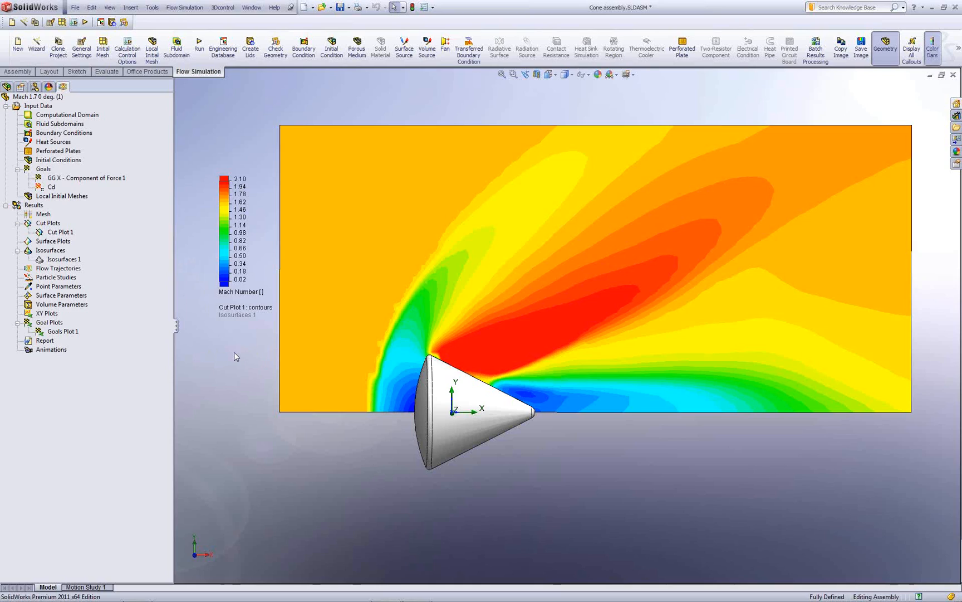
right_click(48, 187)
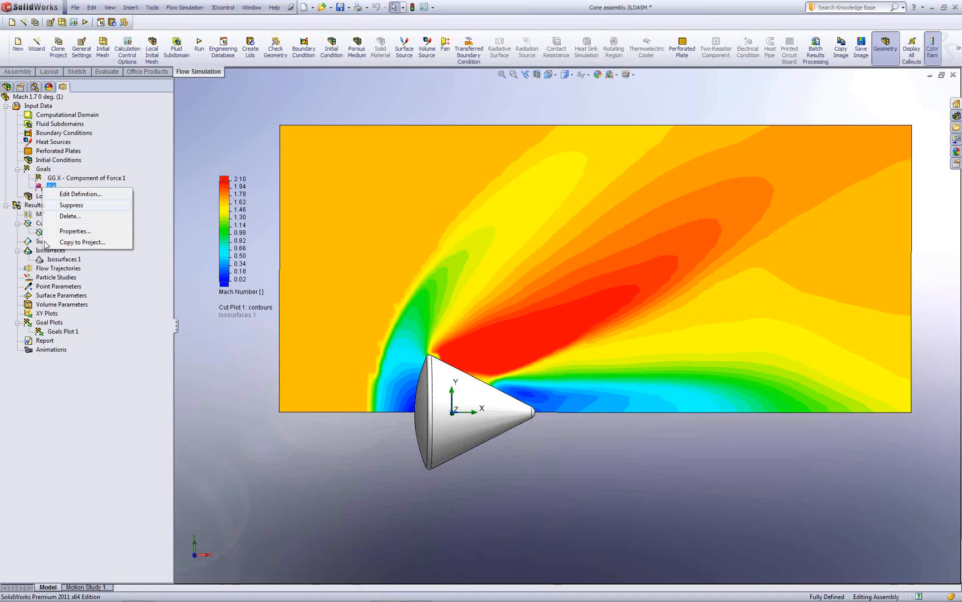
left_click(110, 350)
Step: Generate Goals Plot 1 as an Excel workbook, inspect the Cd goal's value, and close the workbook without saving
right_click(55, 331)
left_click(58, 338)
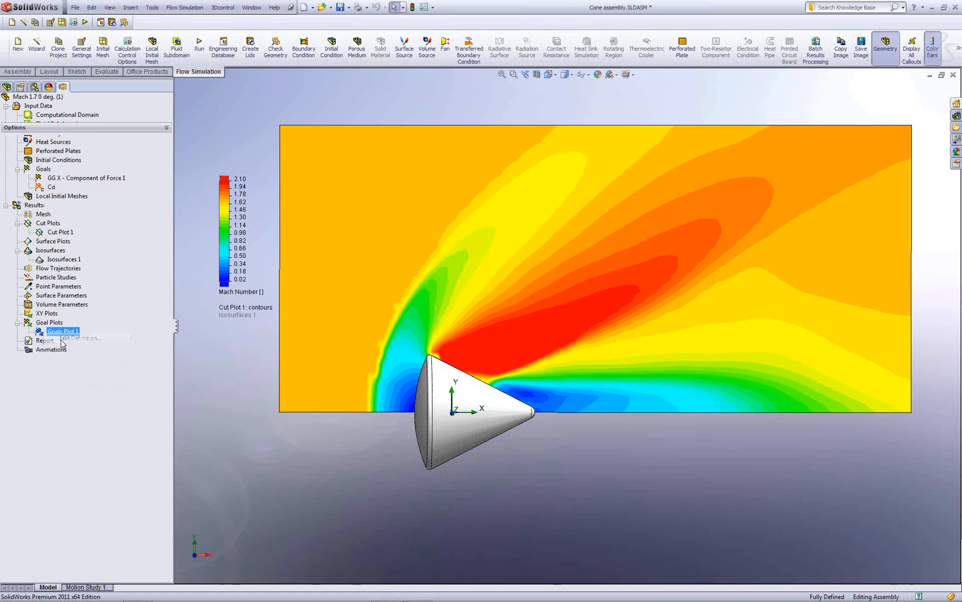
left_click(24, 162)
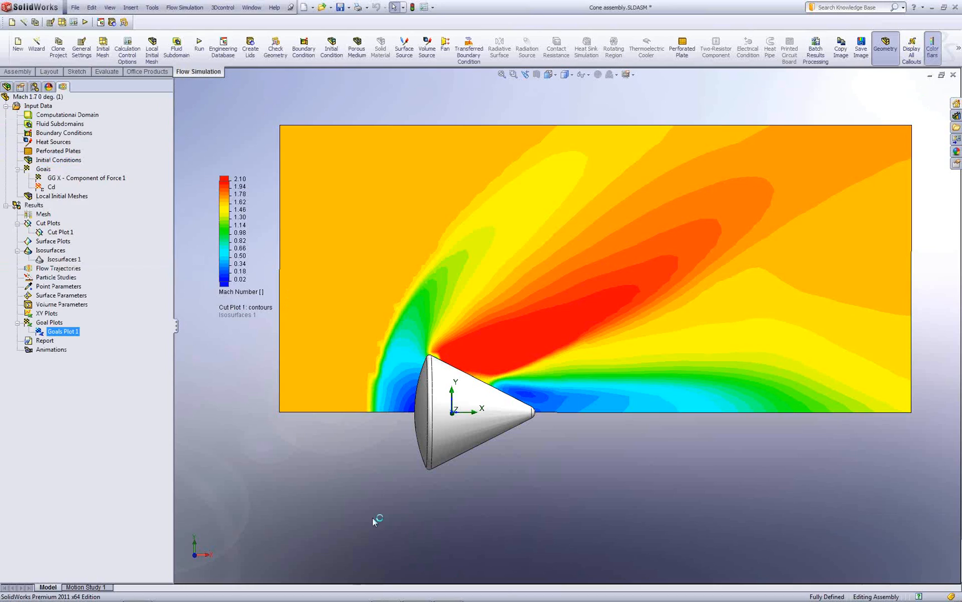
left_click(452, 594)
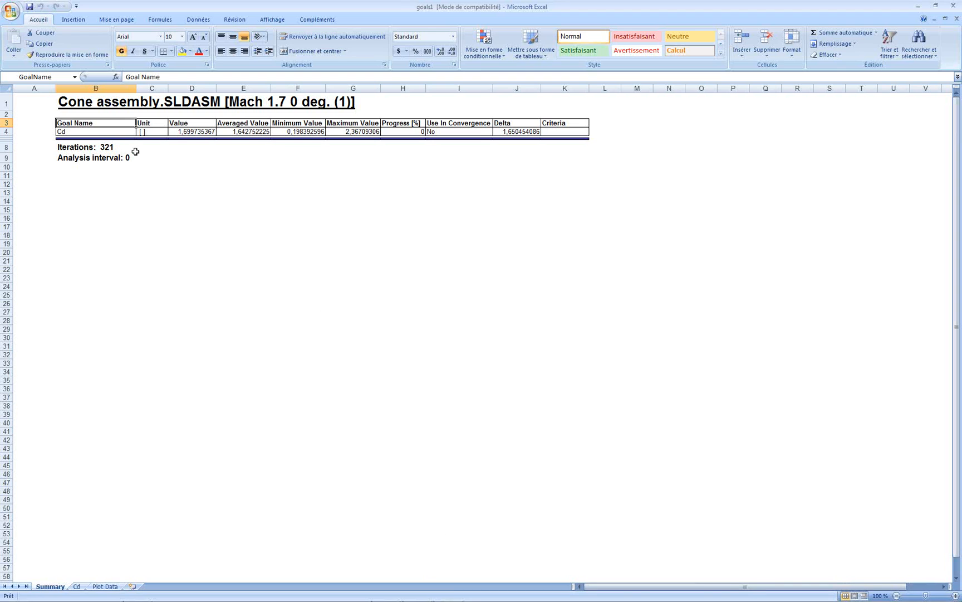
left_click(179, 133)
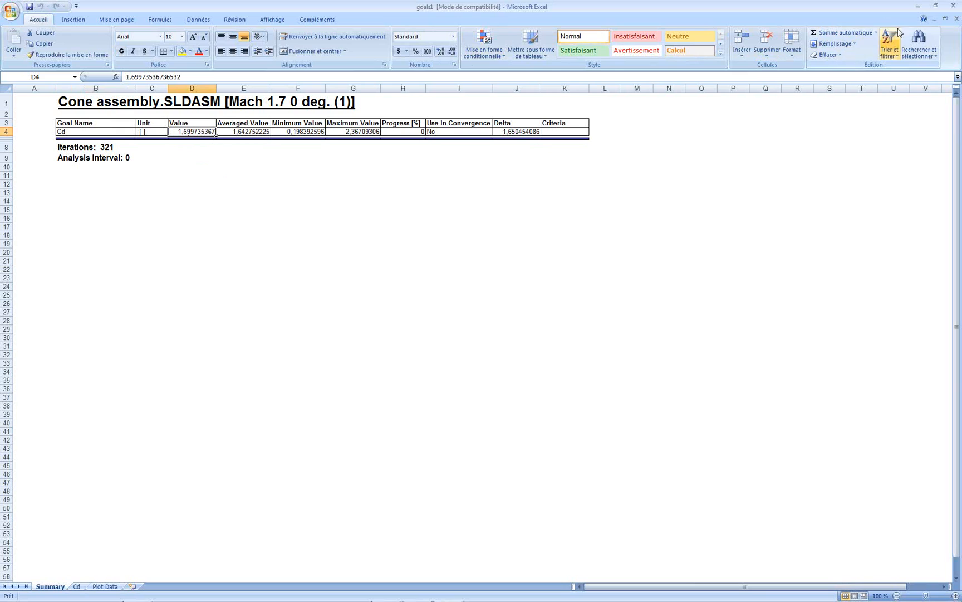
left_click(953, 5)
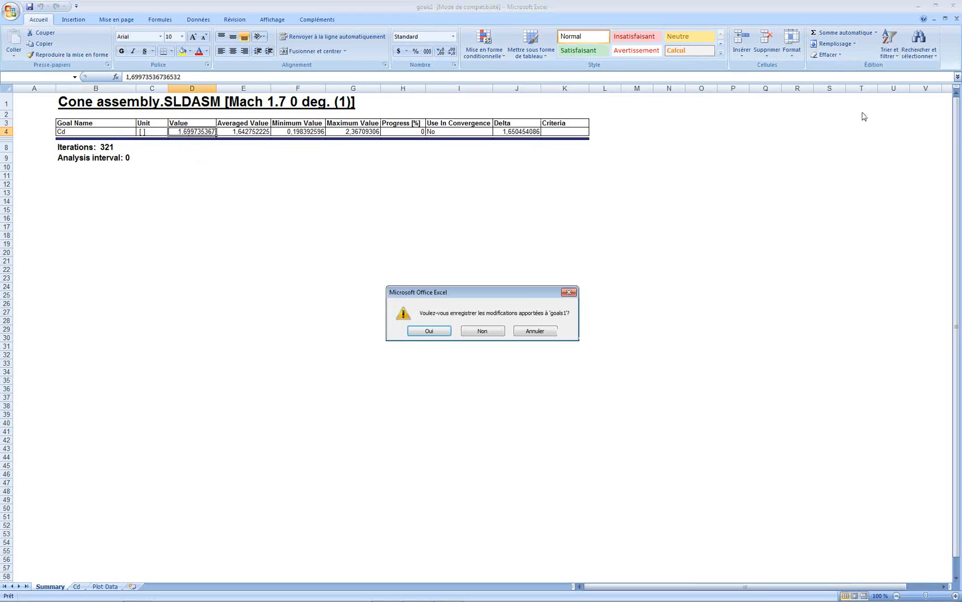
left_click(474, 330)
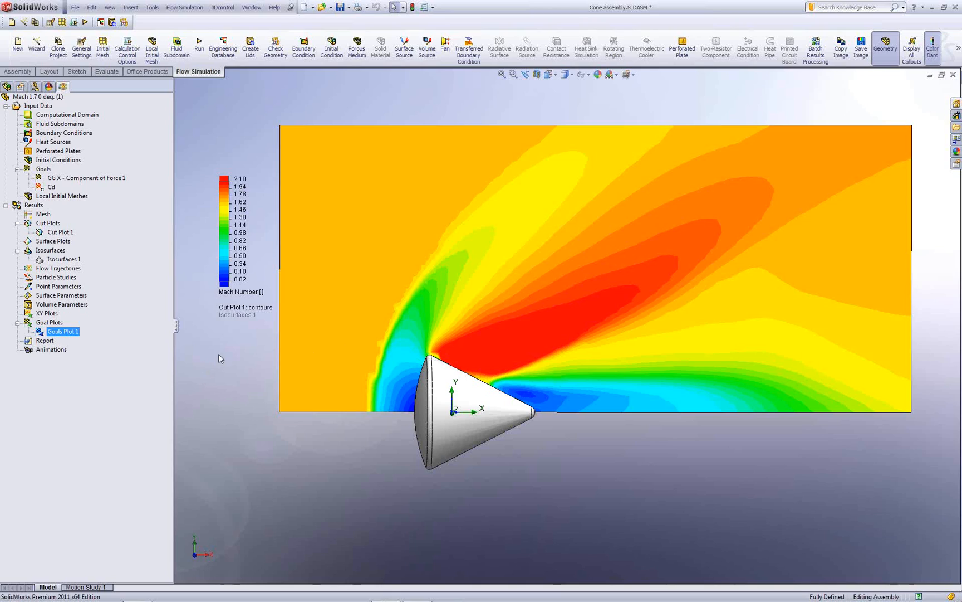
Step: Clone Goals Plot 1 and return to the flow project's analysis tree
right_click(60, 333)
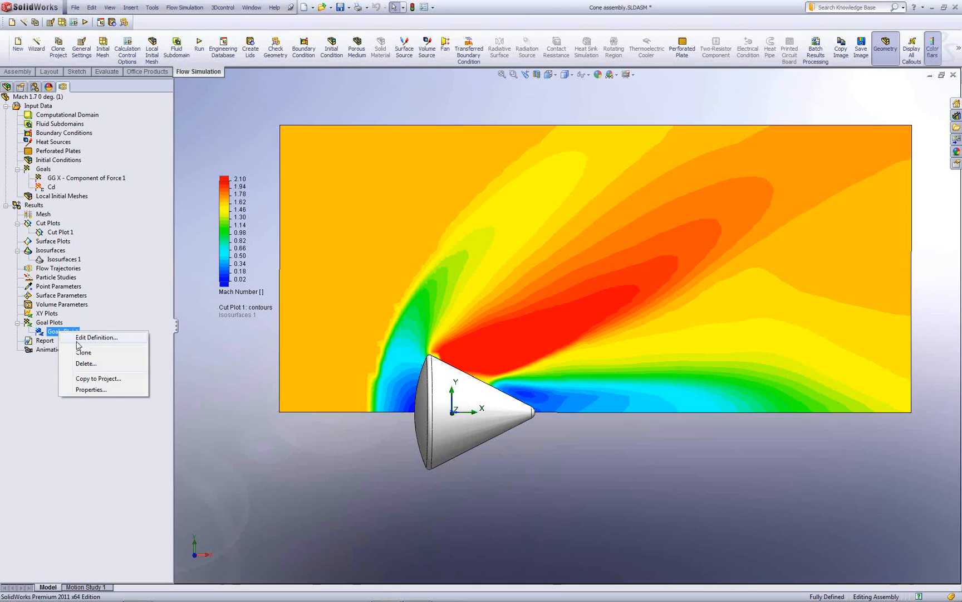
left_click(87, 355)
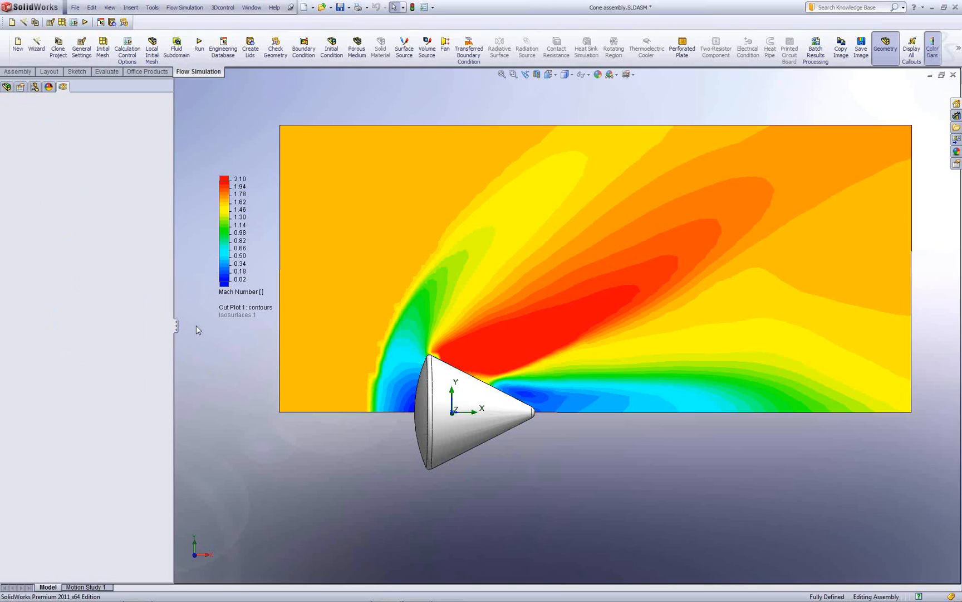
left_click(7, 87)
left_click(63, 86)
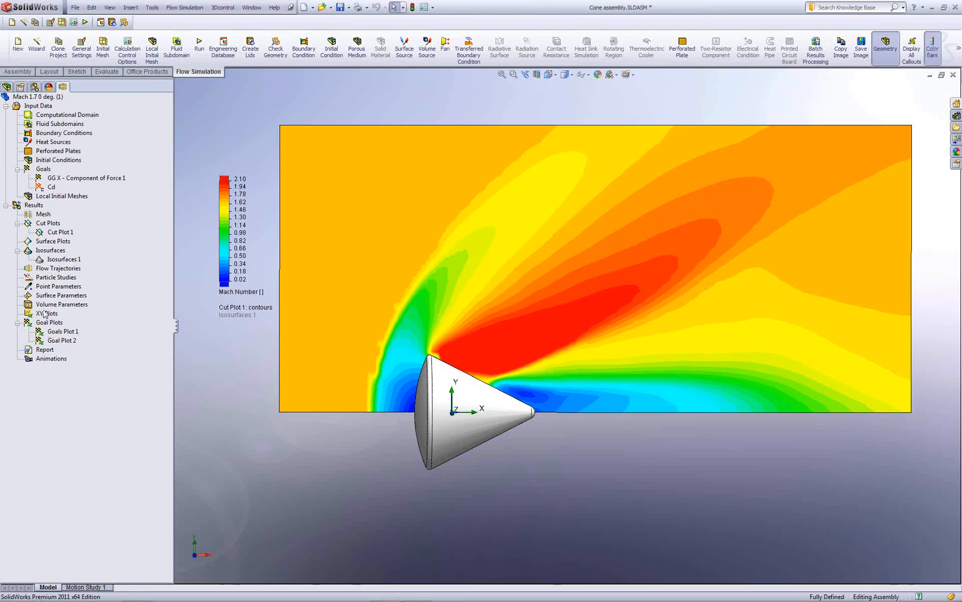
Step: Hide the Mach number contours of Cut Plot 1 around the cone
left_click(60, 232)
right_click(60, 232)
left_click(72, 253)
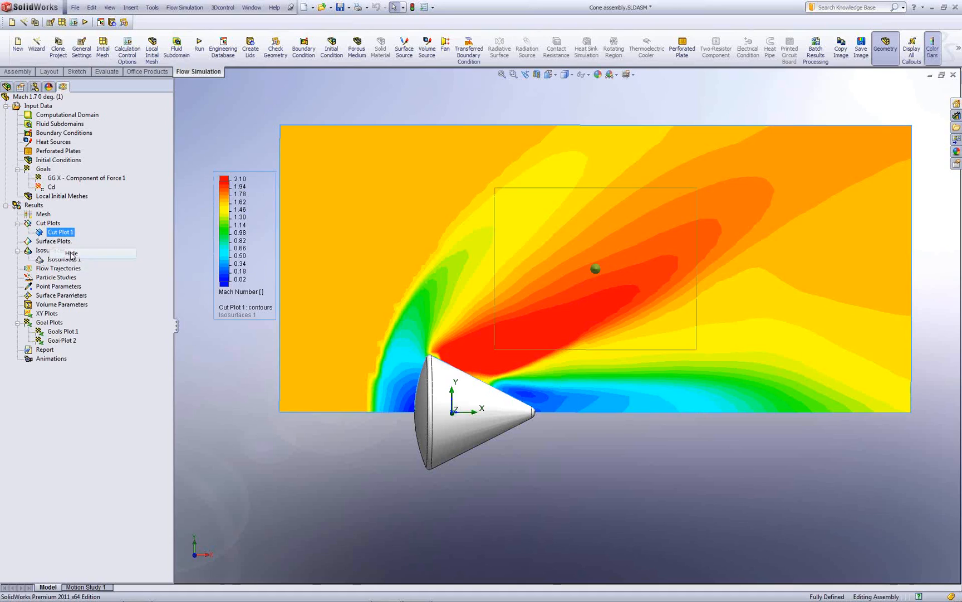